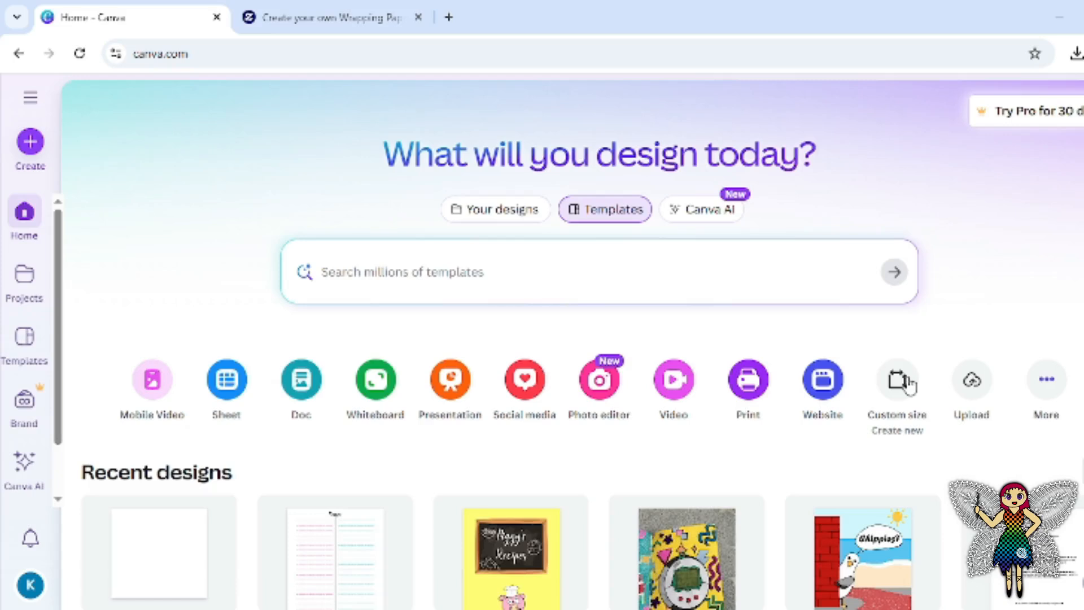
Switch to Zazzle, add the cupcake pattern image to the front wrapping paper sheet and shrink it toward the sheet's lower-right area.
{"action": "left_click", "coordinate": [319, 17]}
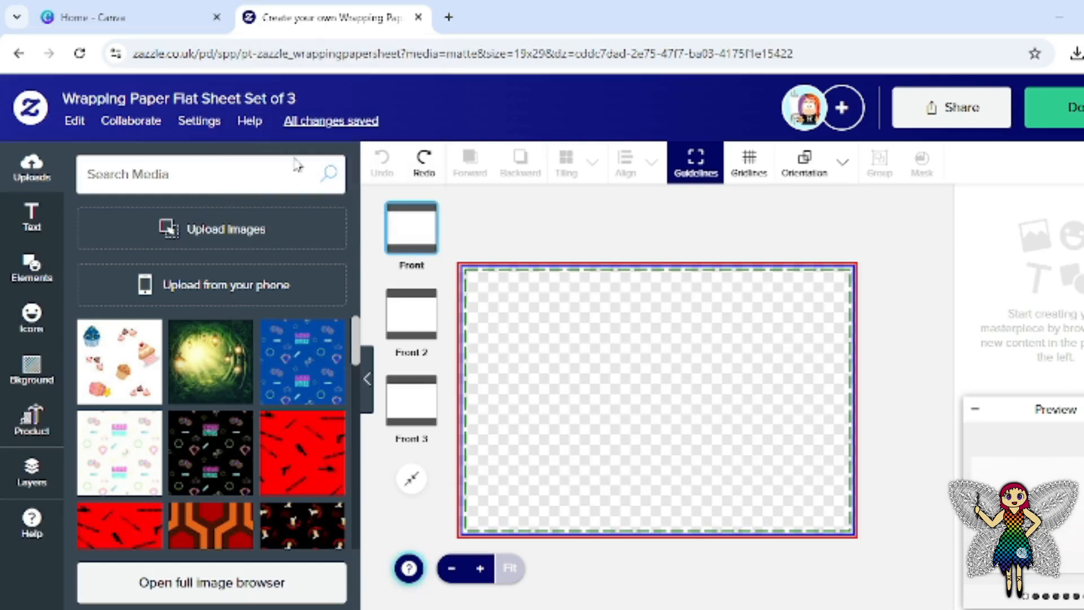
{"action": "left_click", "coordinate": [121, 384]}
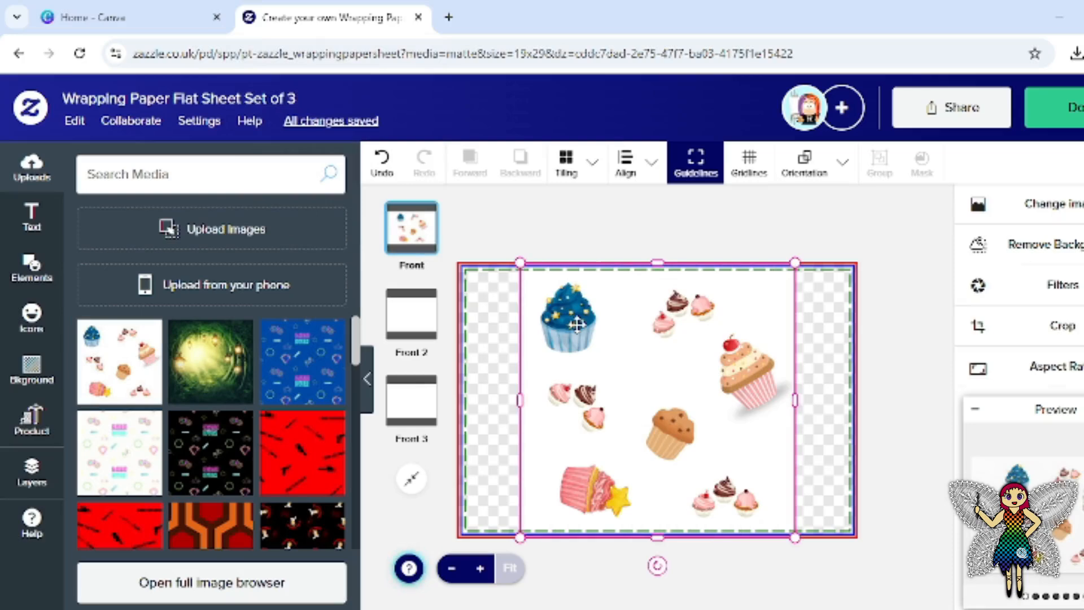
{"action": "left_click_drag", "start_coordinate": [520, 264], "coordinate": [626, 369]}
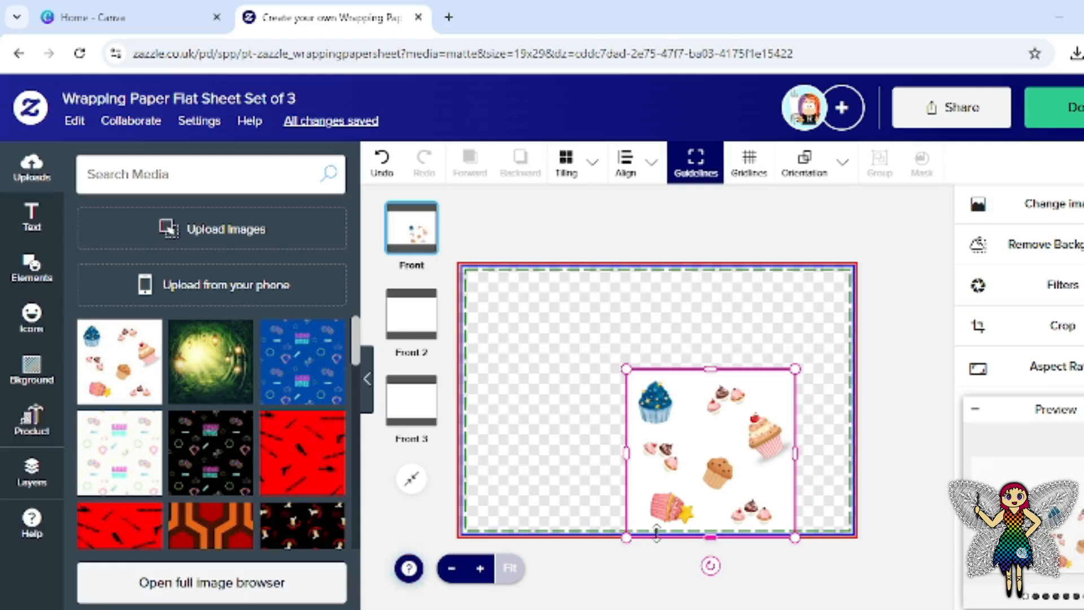
{"action": "left_click_drag", "start_coordinate": [626, 369], "coordinate": [655, 398]}
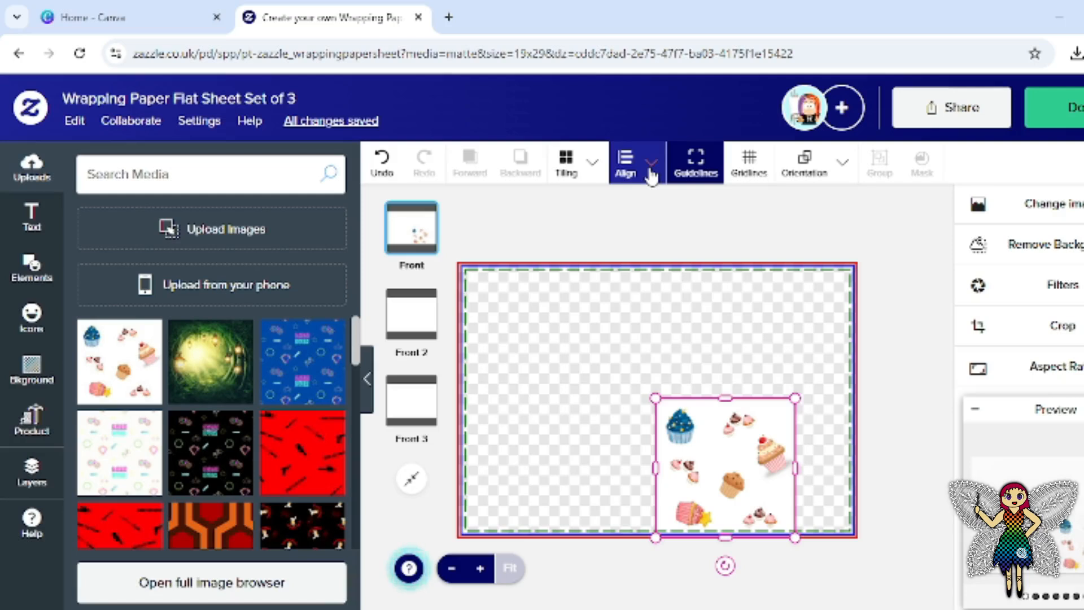
Apply Centered tiling to the cupcake image on the front sheet.
{"action": "left_click", "coordinate": [586, 176]}
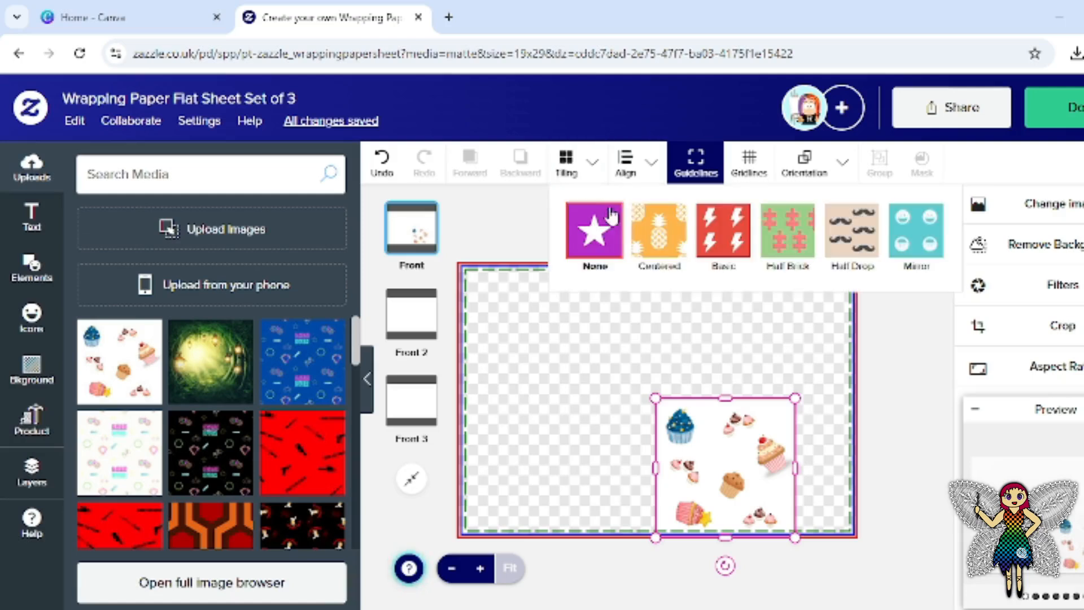
{"action": "left_click", "coordinate": [664, 232]}
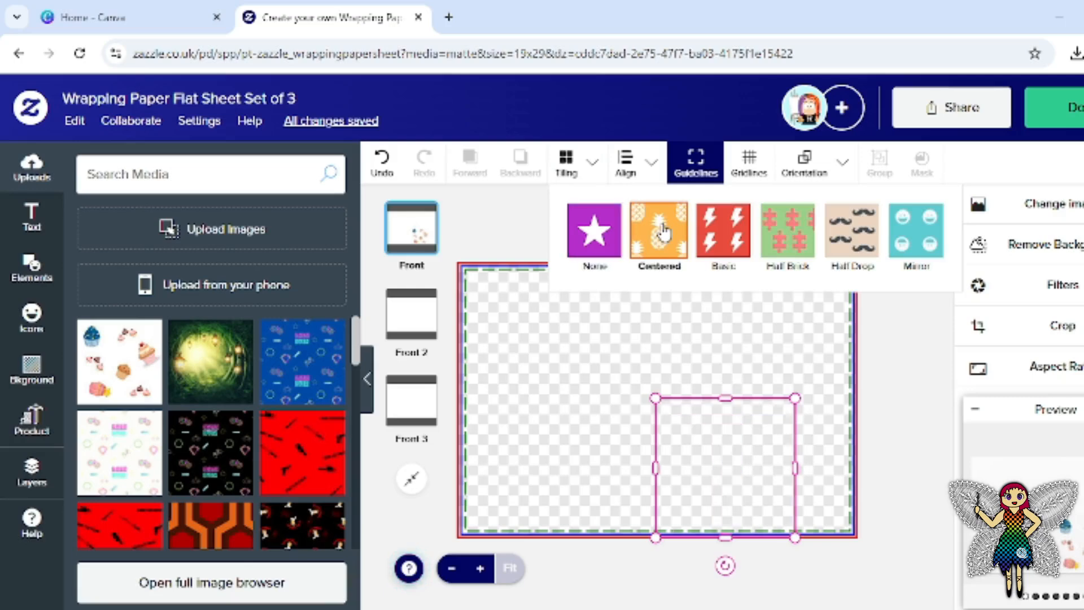
{"action": "left_click", "coordinate": [520, 219]}
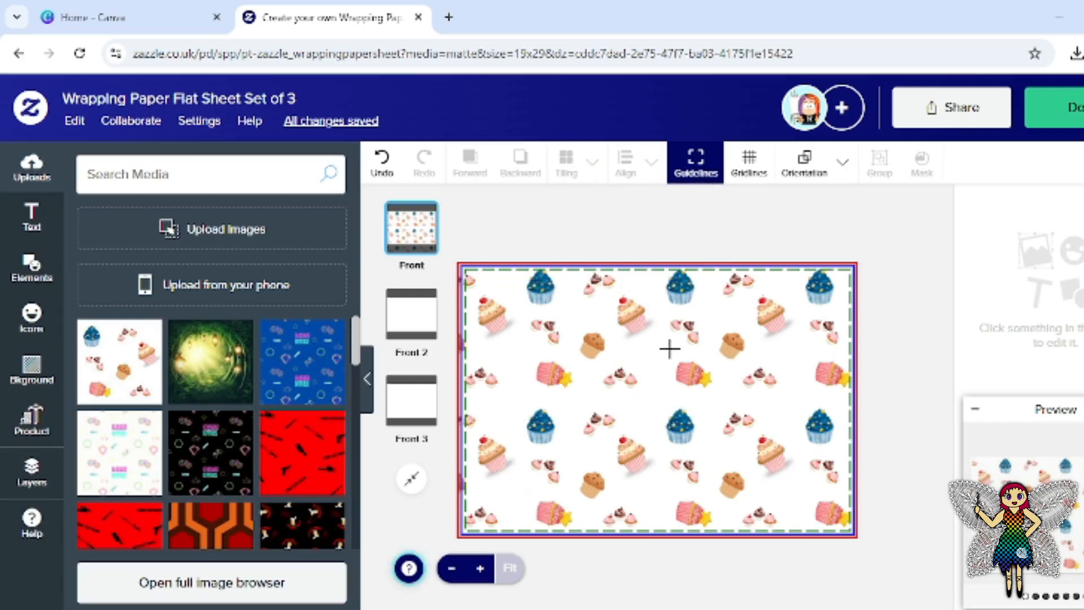
Change the cupcake image's tiling to Half Brick and select the source tile to inspect the repeat.
{"action": "left_click", "coordinate": [714, 458]}
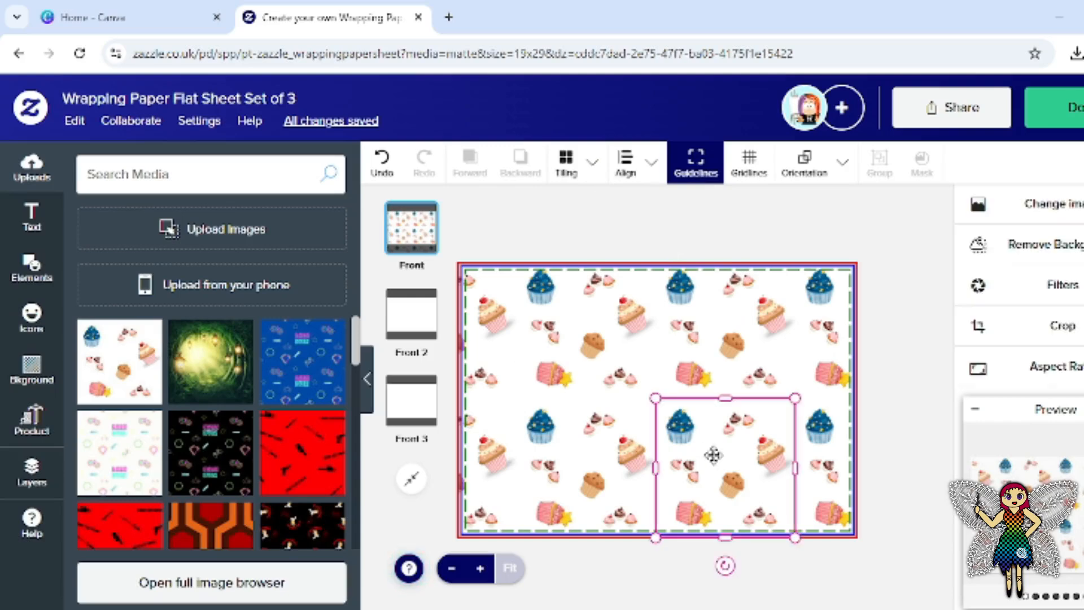
{"action": "left_click", "coordinate": [591, 171]}
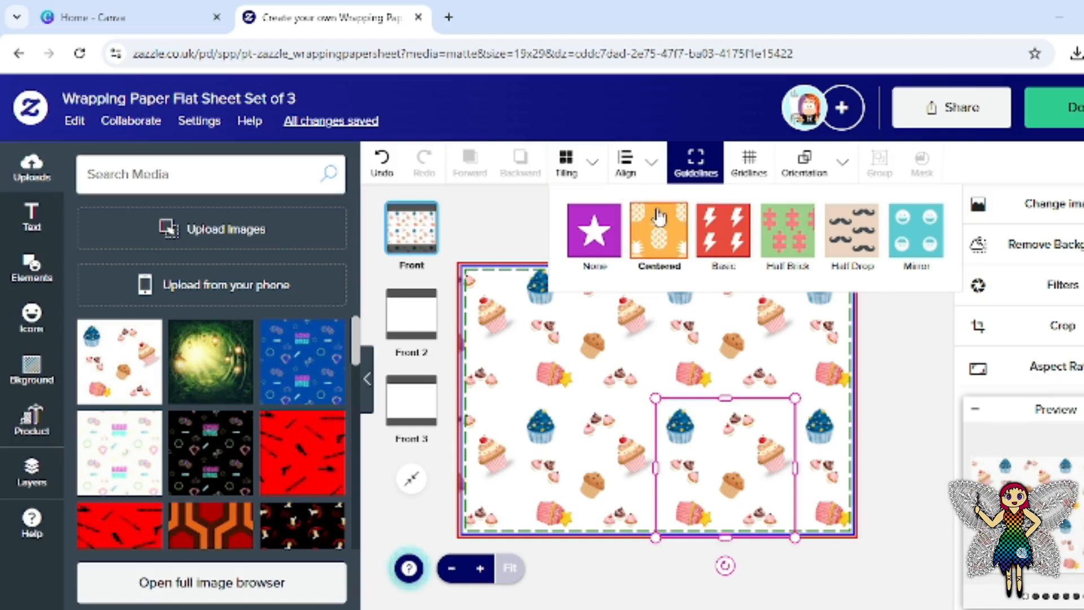
{"action": "left_click", "coordinate": [796, 241]}
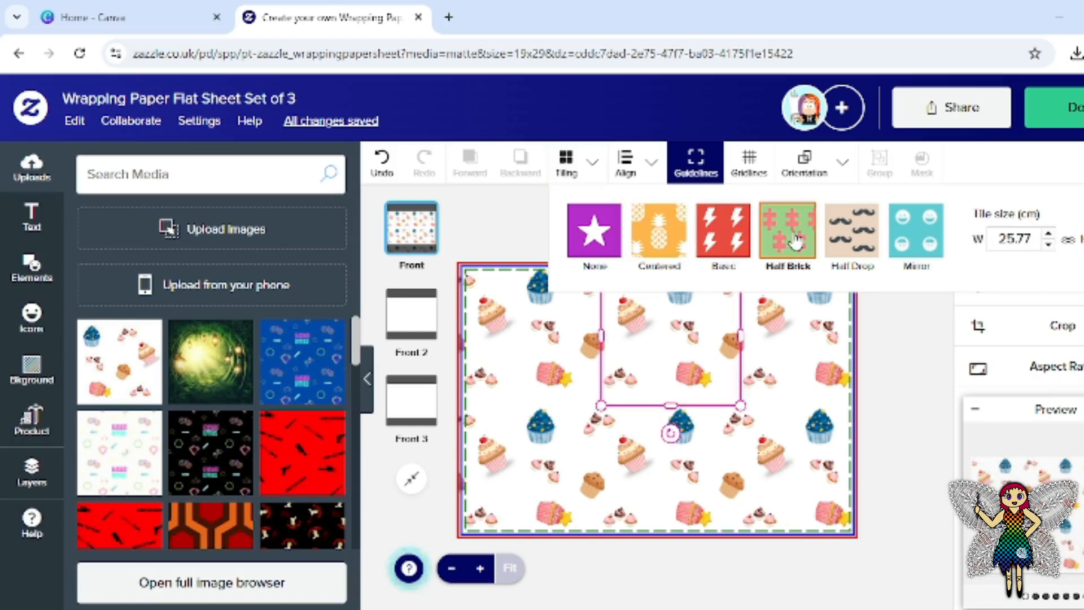
{"action": "left_click", "coordinate": [919, 361]}
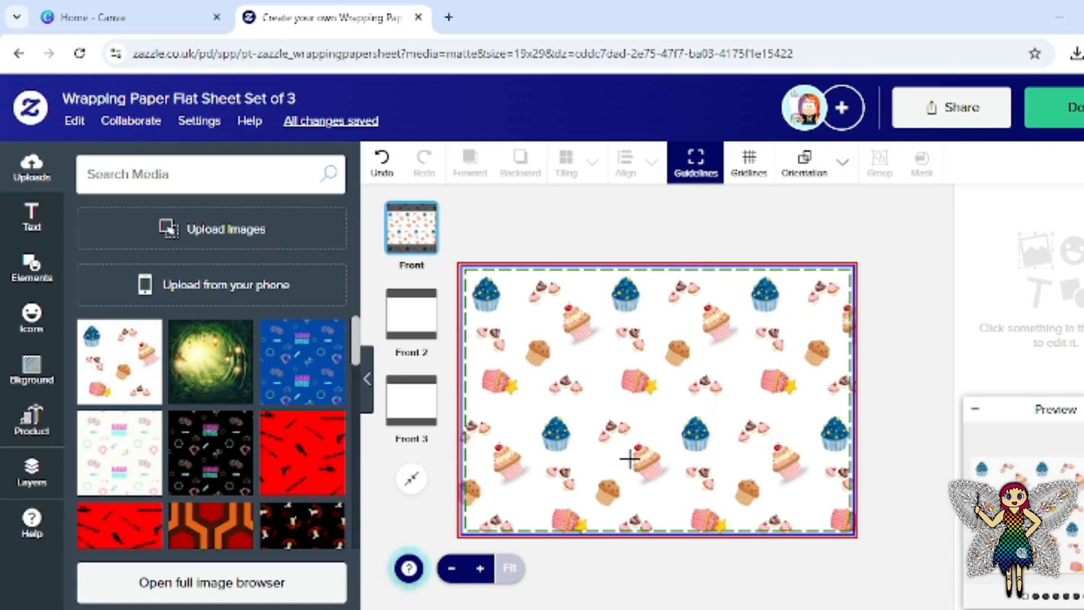
{"action": "left_click", "coordinate": [701, 377]}
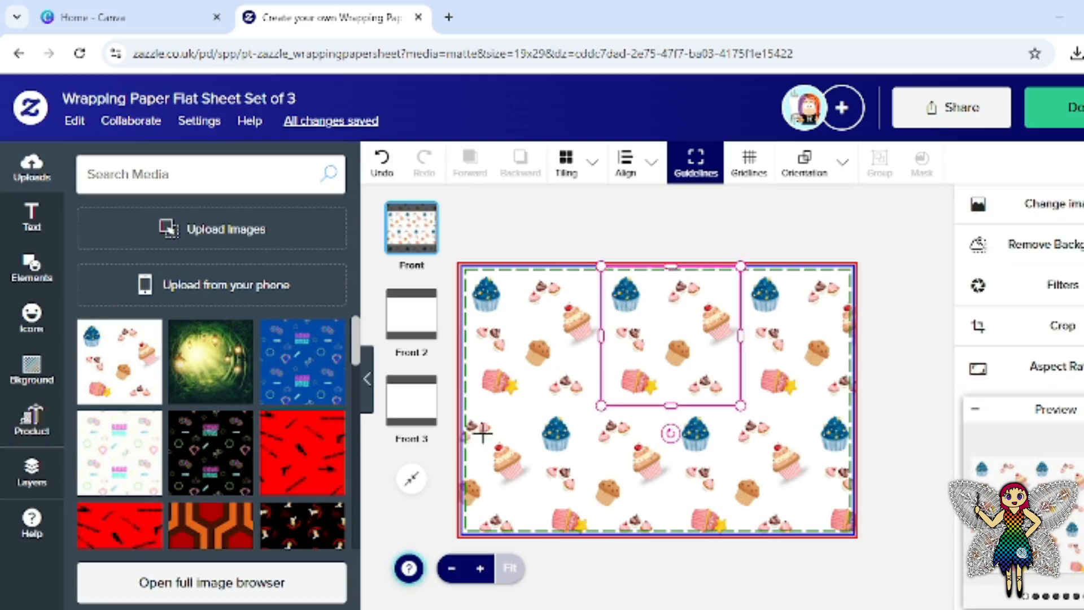
Add the black Game Over pattern to the front sheet, shrink it and apply Basic tiling.
{"action": "left_click", "coordinate": [231, 483]}
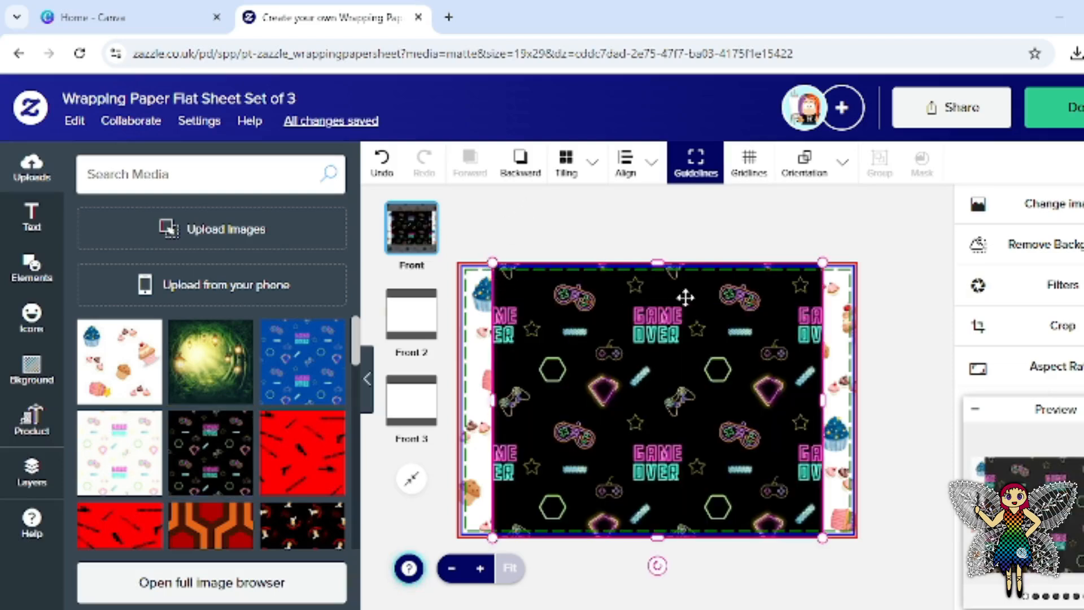
{"action": "left_click_drag", "start_coordinate": [491, 261], "coordinate": [646, 386]}
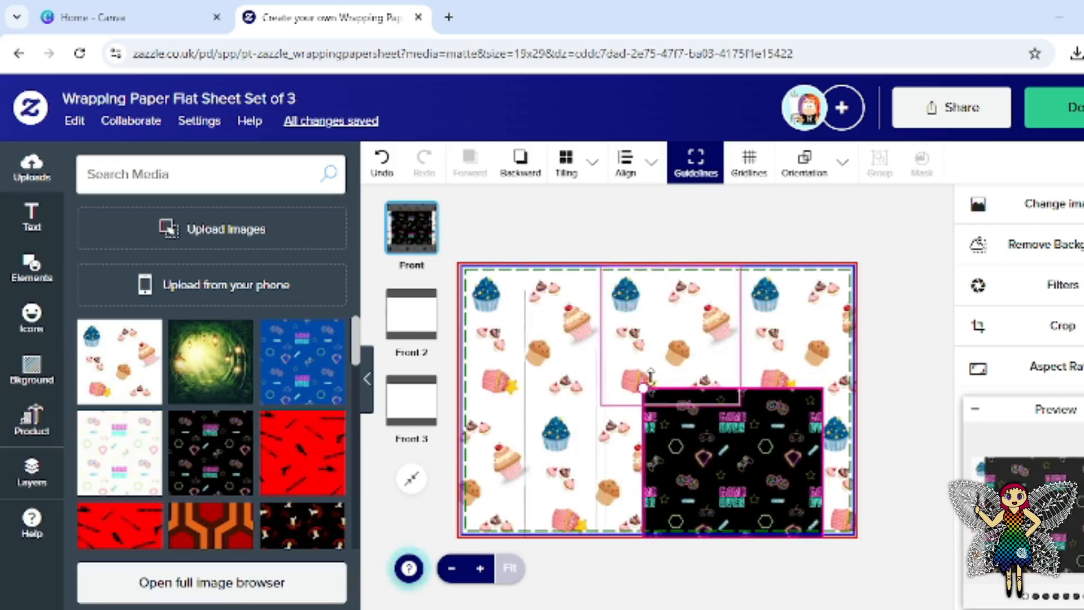
{"action": "left_click", "coordinate": [580, 161]}
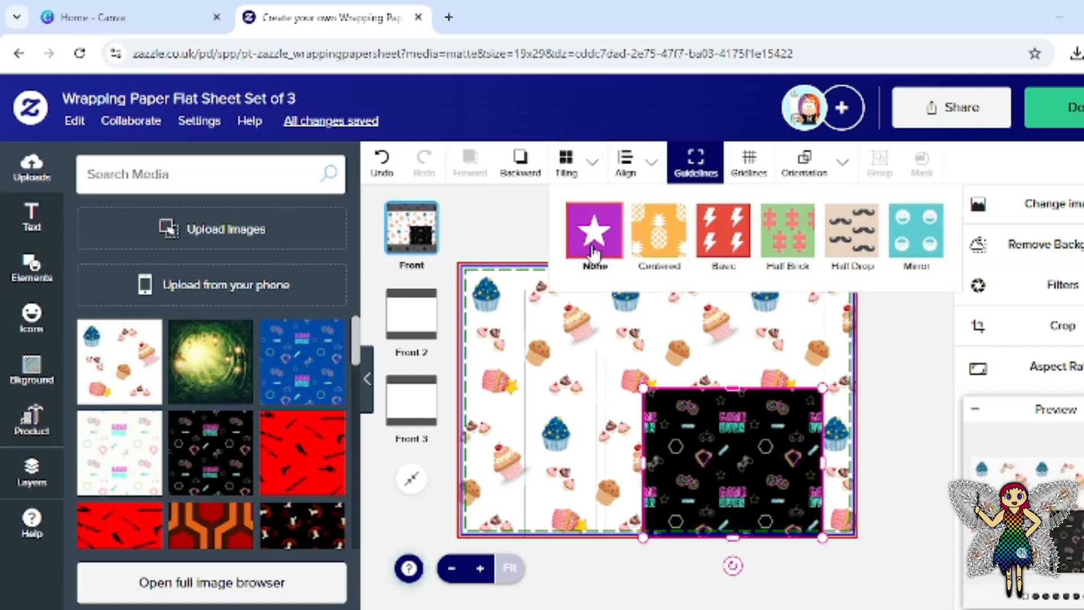
{"action": "left_click", "coordinate": [728, 248]}
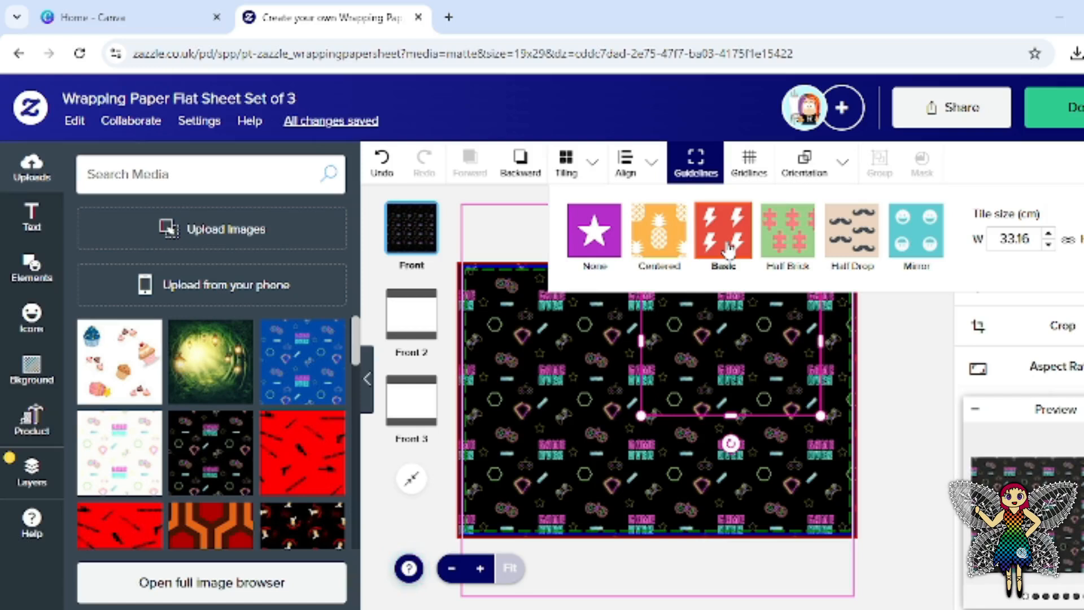
{"action": "left_click", "coordinate": [575, 405]}
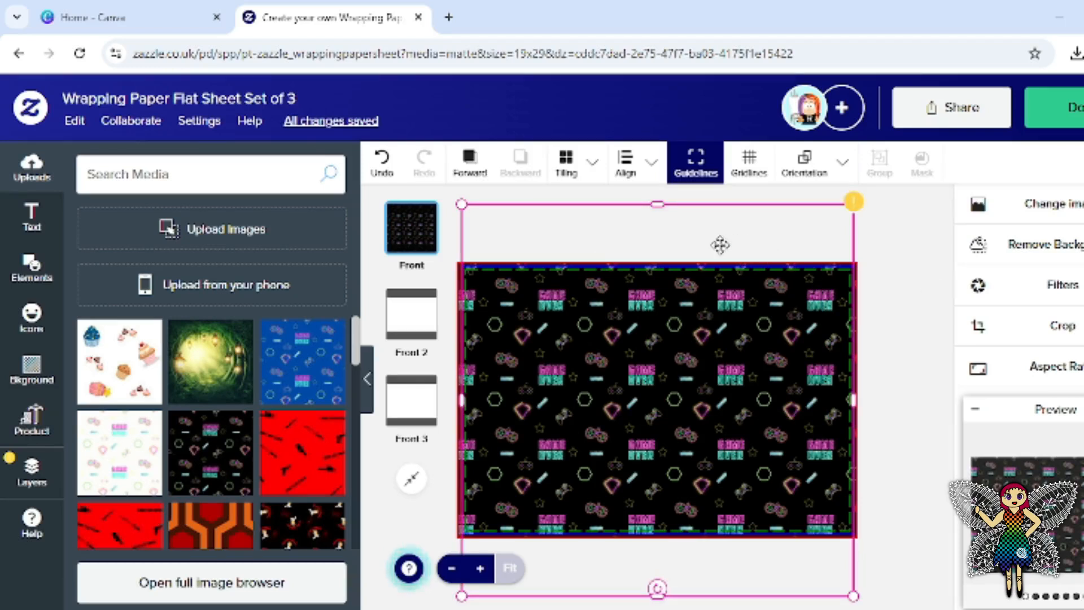
Switch to Canva and create a new custom-size design of 8.5 × 8.5 in.
{"action": "left_click", "coordinate": [153, 23]}
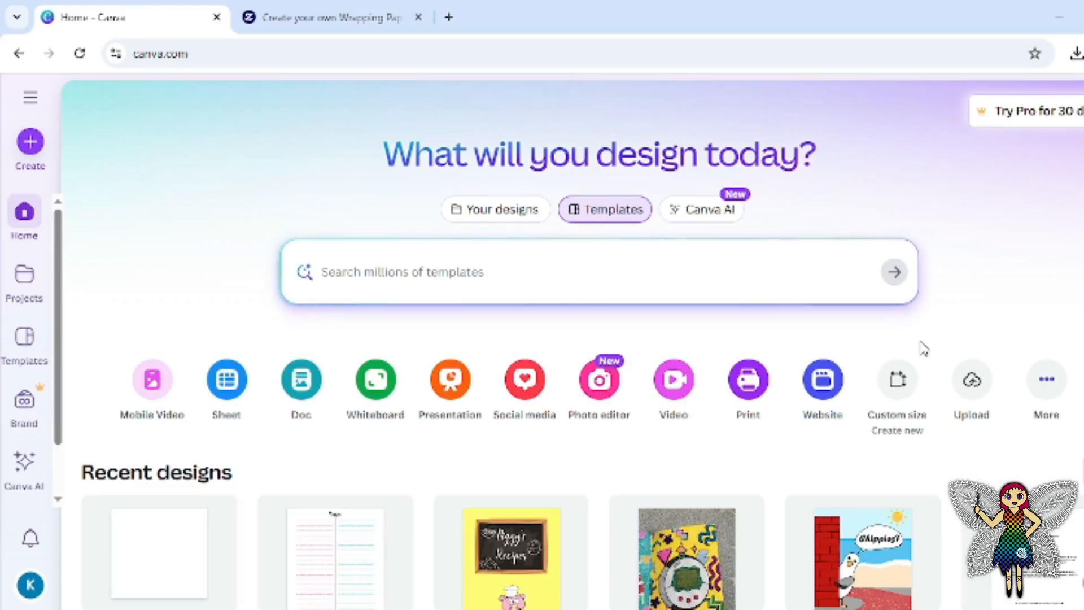
{"action": "left_click", "coordinate": [898, 389]}
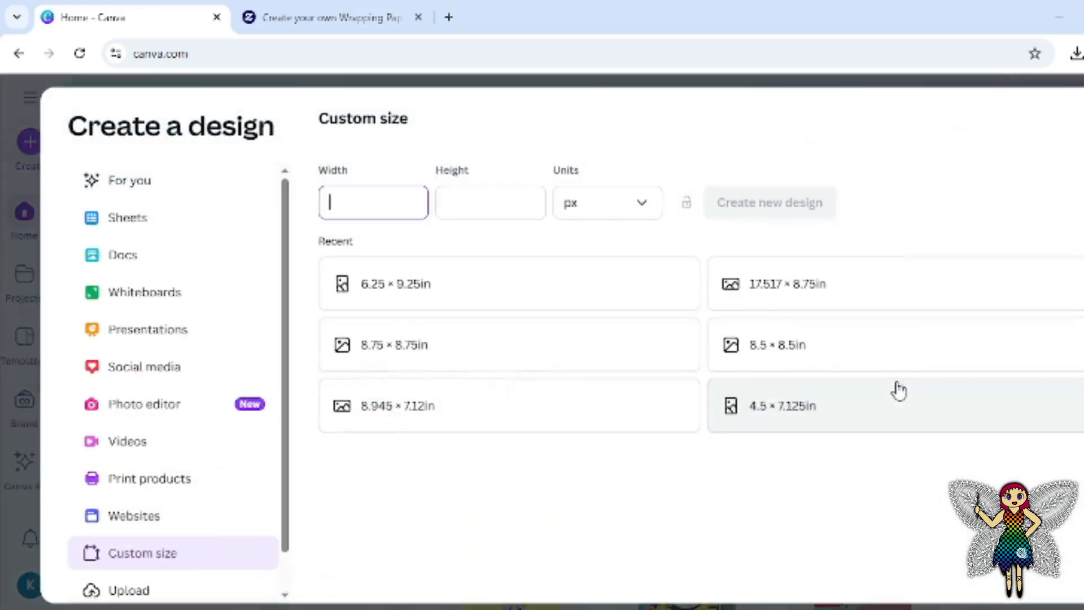
{"action": "left_click", "coordinate": [811, 366]}
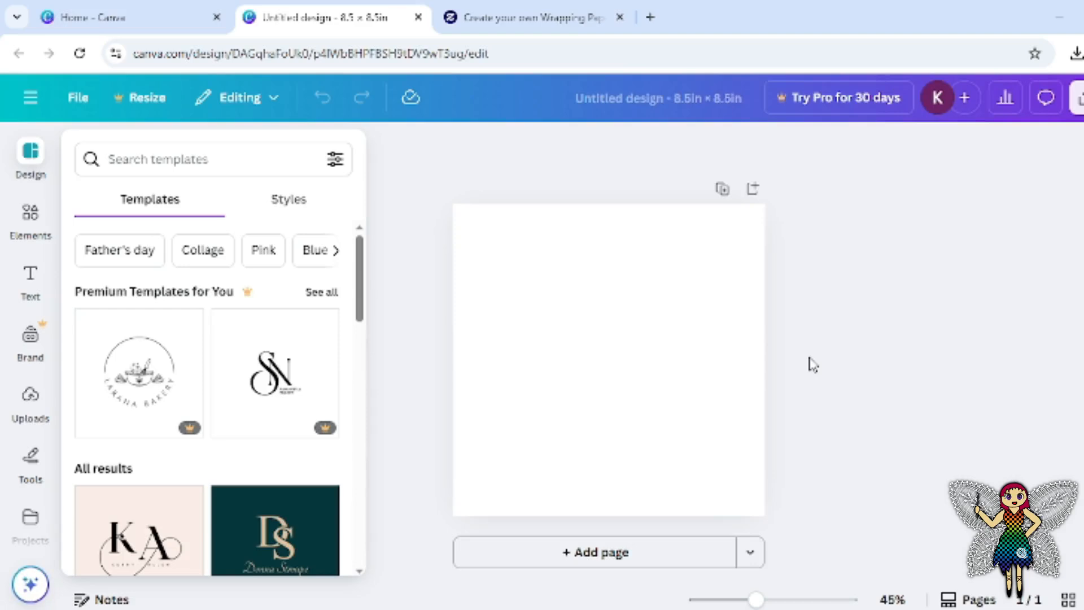
Search the elements library for cupcakes and show all graphics.
{"action": "left_click", "coordinate": [515, 298]}
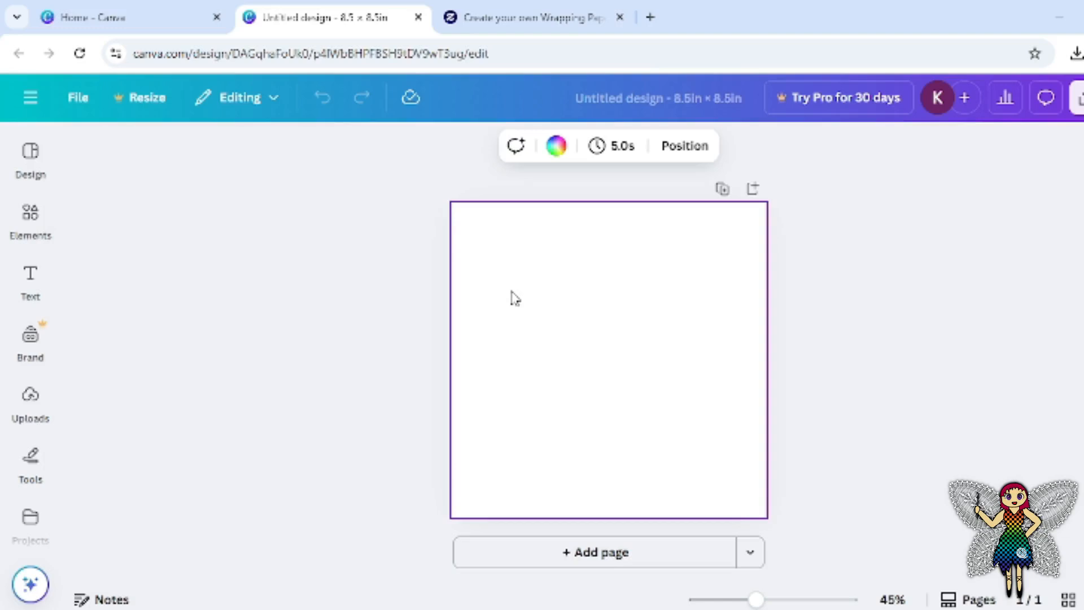
{"action": "left_click", "coordinate": [30, 217]}
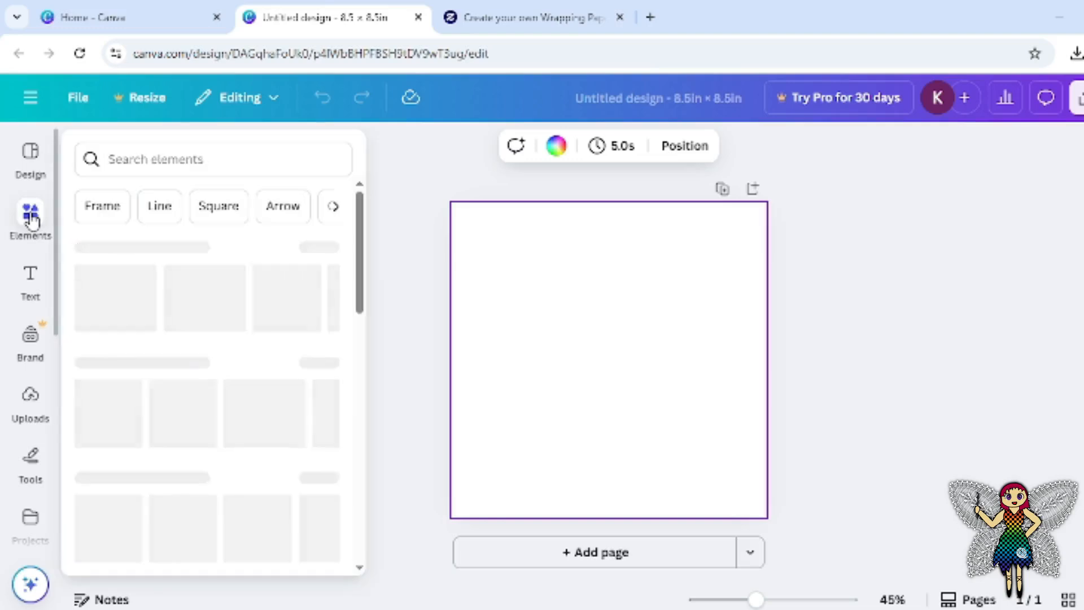
{"action": "left_click", "coordinate": [141, 153]}
{"action": "left_click", "coordinate": [131, 223]}
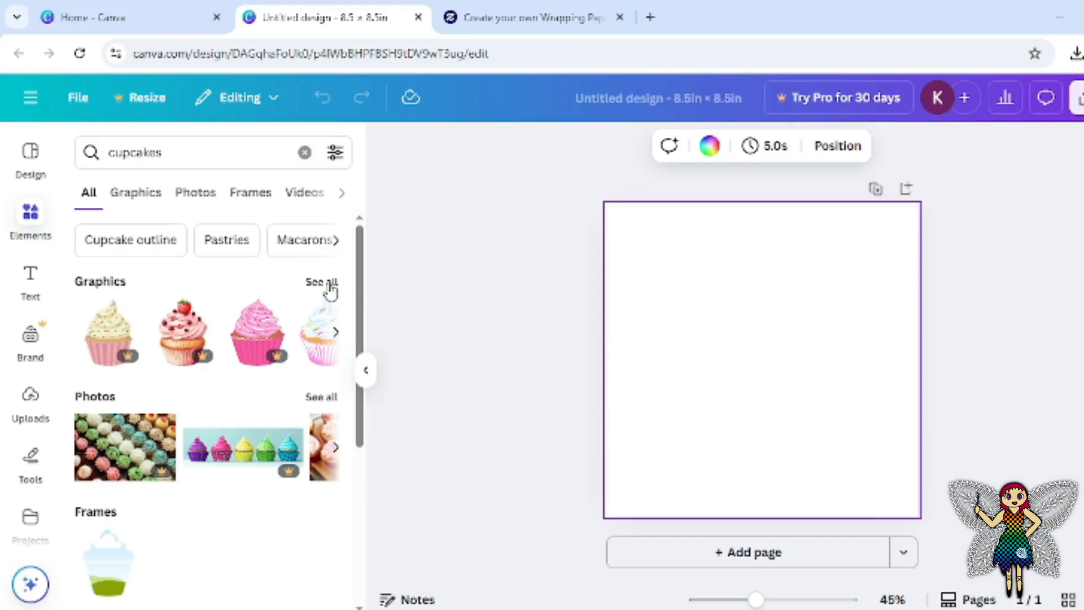
{"action": "left_click", "coordinate": [328, 285]}
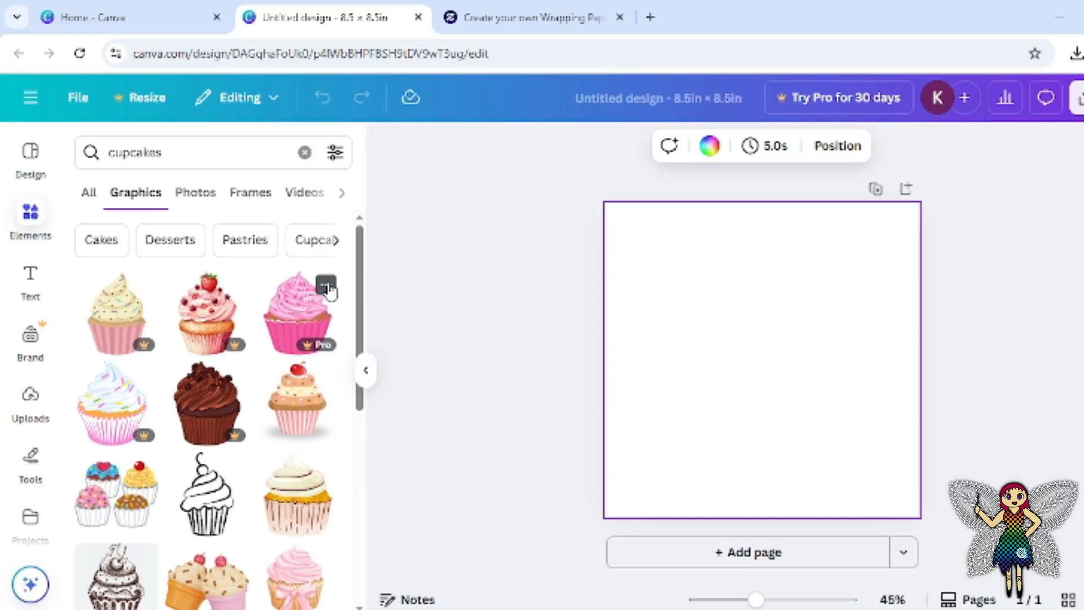
Add the pink cupcake with a yellow star, shrink it and place it overlapping the page's top edge near the left.
{"action": "left_click_drag", "start_coordinate": [365, 277], "coordinate": [365, 368]}
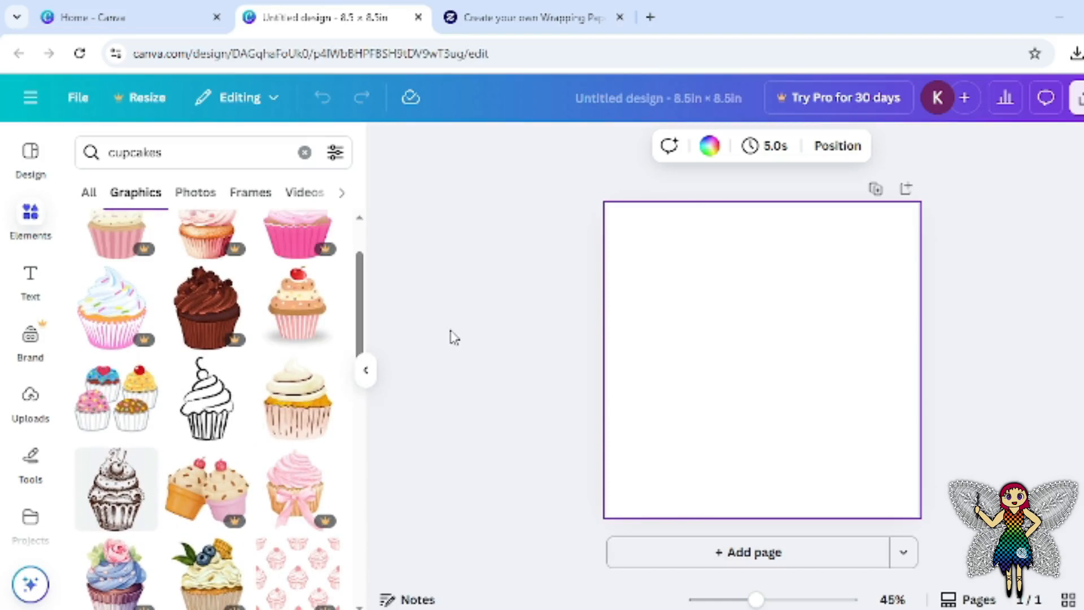
{"action": "left_click_drag", "start_coordinate": [367, 307], "coordinate": [363, 493]}
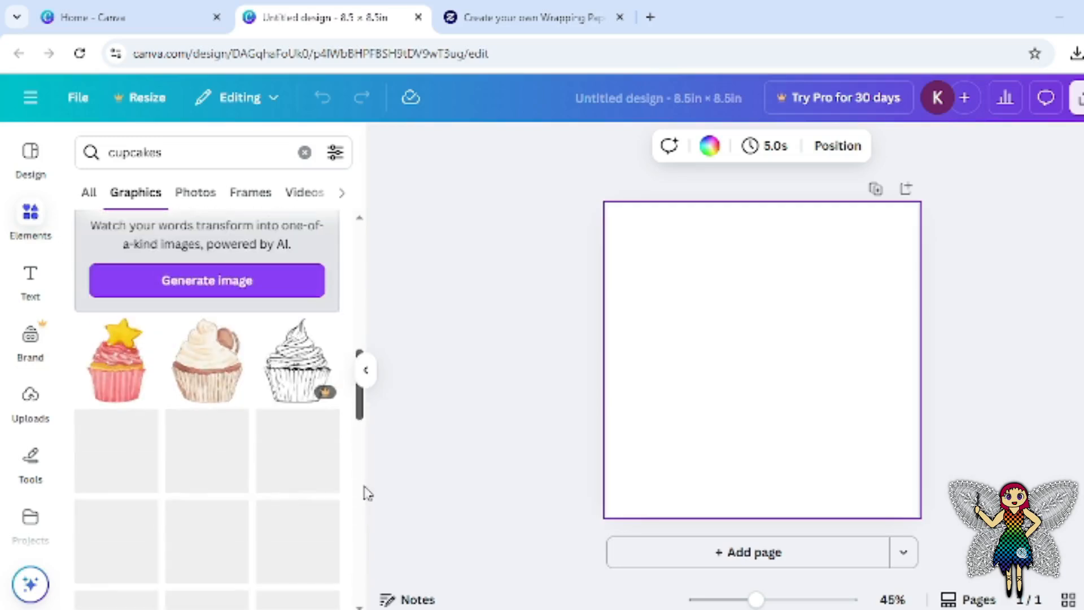
{"action": "left_click", "coordinate": [125, 370]}
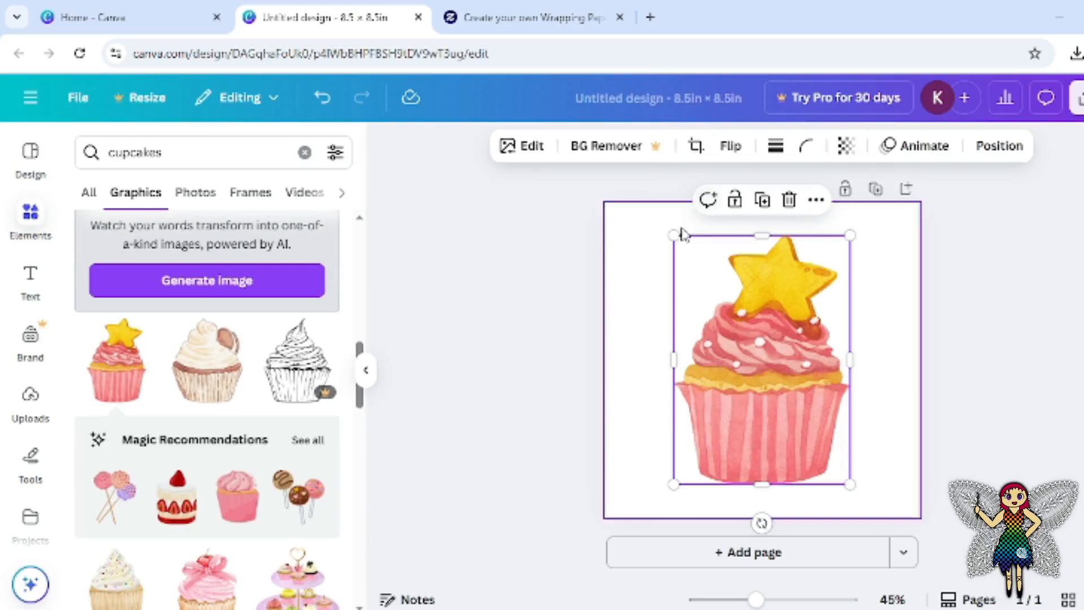
{"action": "left_click_drag", "start_coordinate": [671, 231], "coordinate": [779, 395]}
{"action": "left_click_drag", "start_coordinate": [779, 389], "coordinate": [788, 398]}
{"action": "left_click_drag", "start_coordinate": [826, 465], "coordinate": [706, 278]}
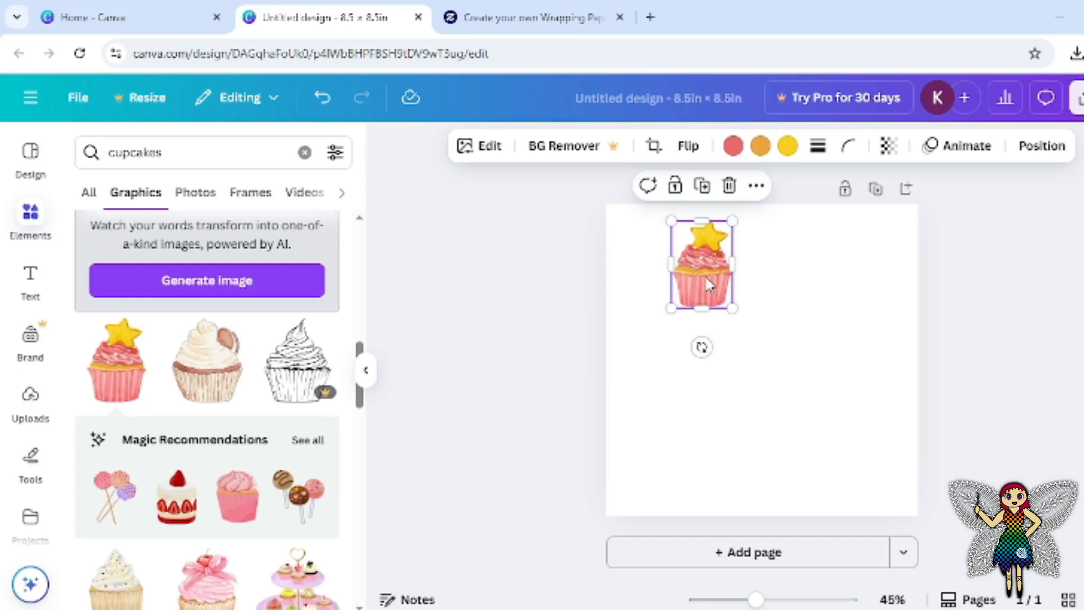
{"action": "left_click_drag", "start_coordinate": [705, 278], "coordinate": [677, 217]}
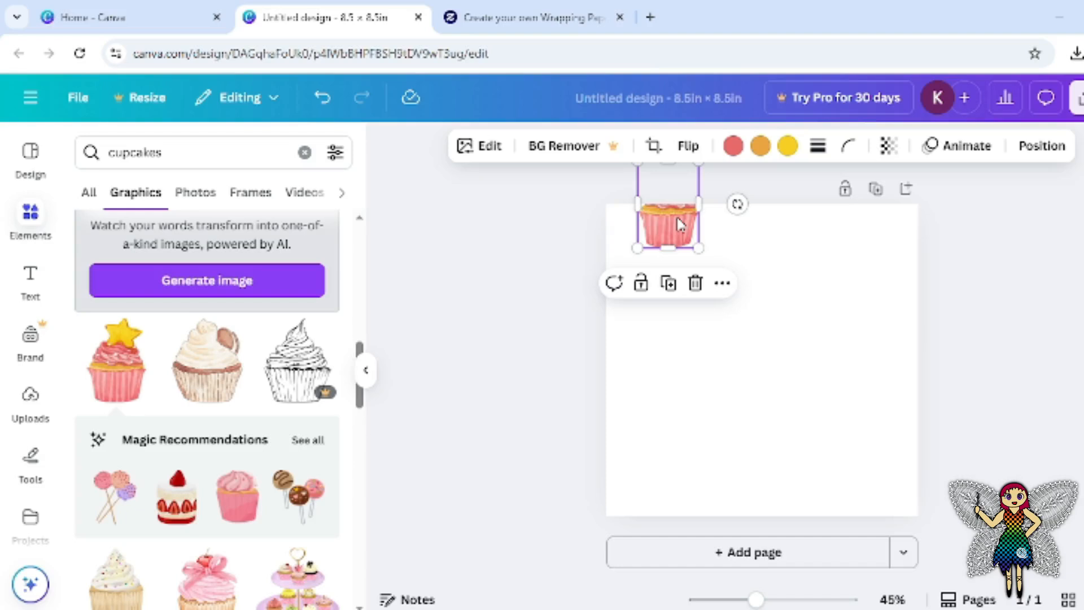
Duplicate the pink star cupcake and place the copy directly below the original, overlapping the page's bottom edge.
{"action": "left_click", "coordinate": [669, 284]}
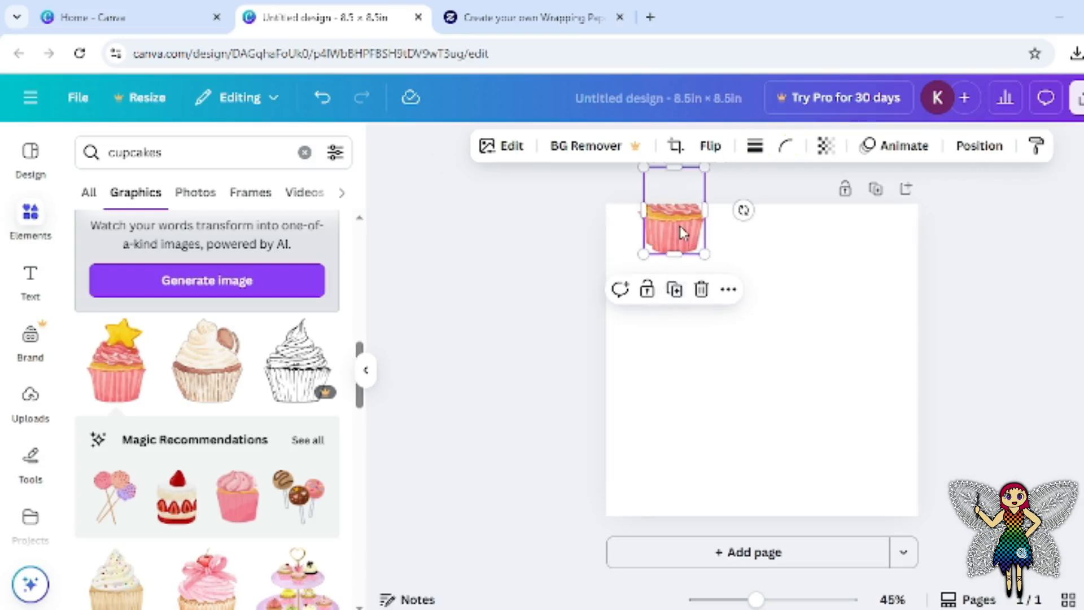
{"action": "left_click_drag", "start_coordinate": [679, 227], "coordinate": [675, 382]}
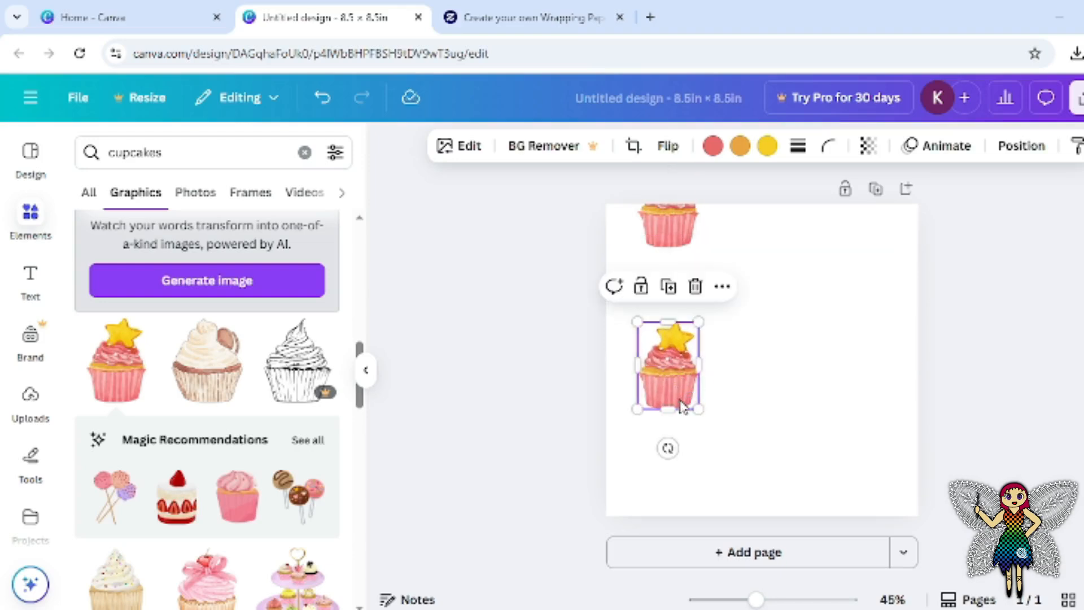
{"action": "left_click_drag", "start_coordinate": [675, 383], "coordinate": [668, 518]}
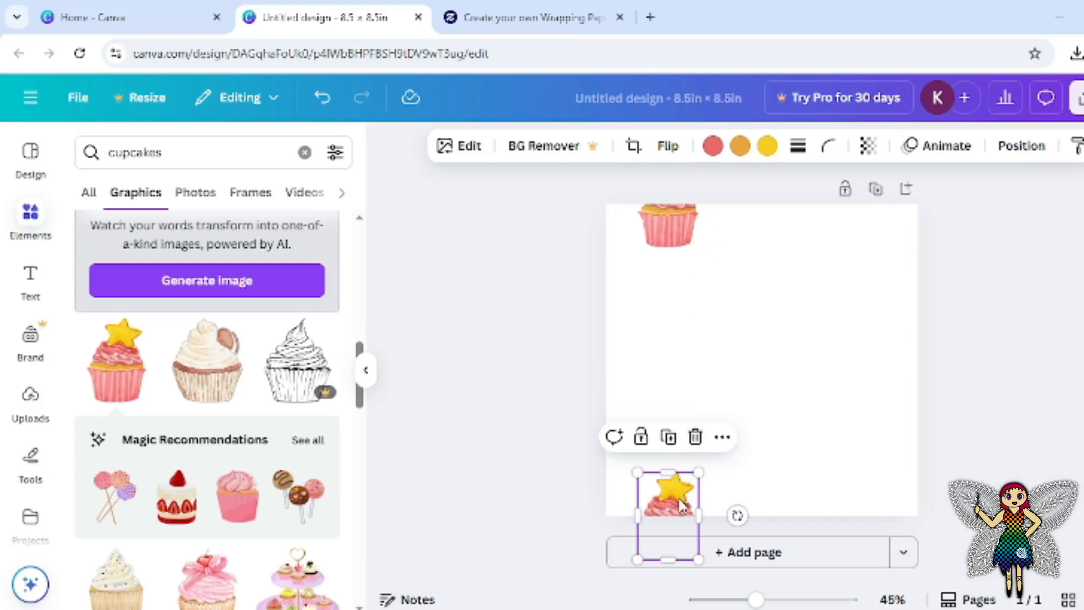
{"action": "left_click_drag", "start_coordinate": [679, 494], "coordinate": [677, 488]}
{"action": "left_click", "coordinate": [541, 395]}
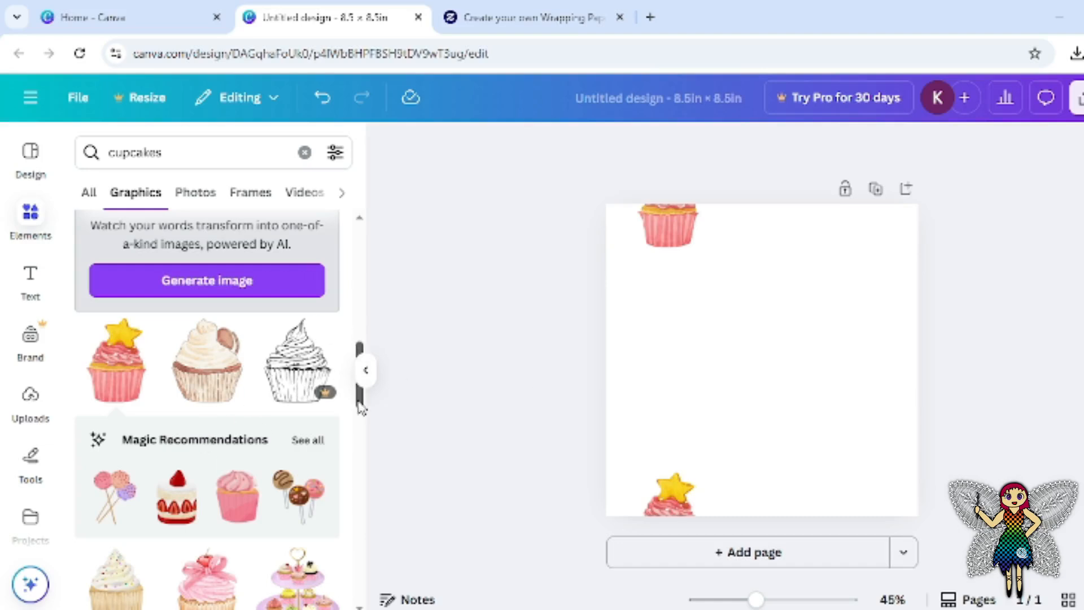
Add the blue cupcake with gold stars, shrink it, tilt it clockwise and place it overlapping the page's left edge around mid-height.
{"action": "left_click_drag", "start_coordinate": [360, 406], "coordinate": [368, 446]}
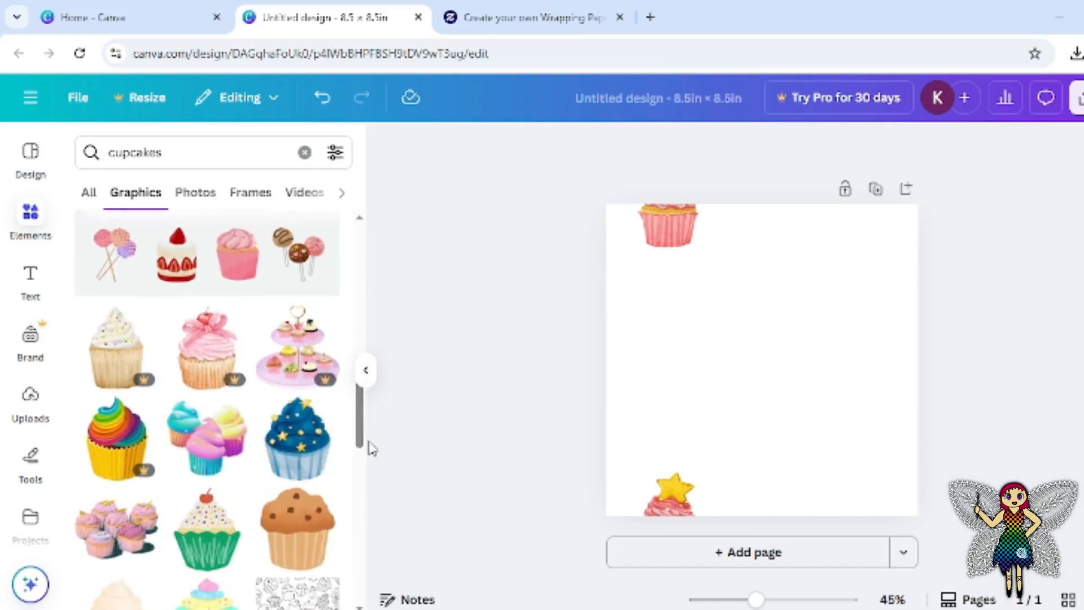
{"action": "left_click", "coordinate": [317, 459]}
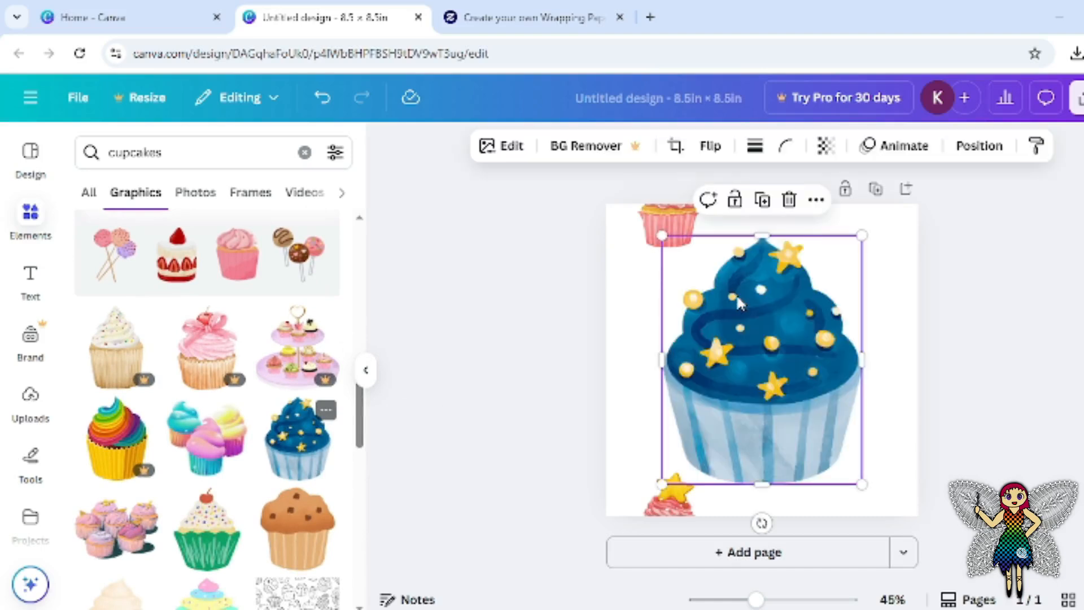
{"action": "left_click_drag", "start_coordinate": [661, 236], "coordinate": [796, 402]}
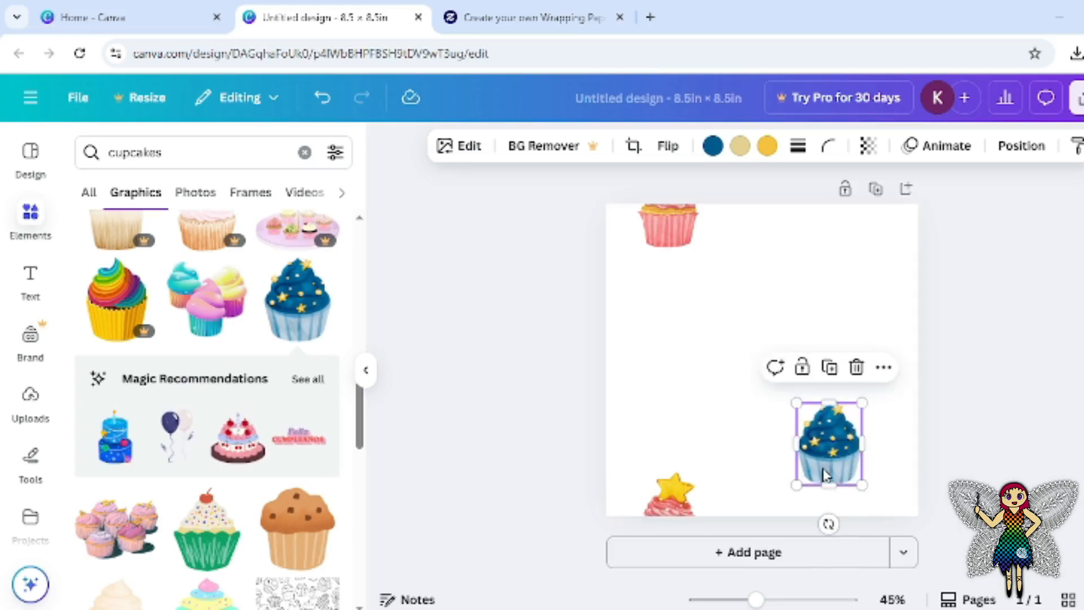
{"action": "left_click_drag", "start_coordinate": [811, 527], "coordinate": [795, 523]}
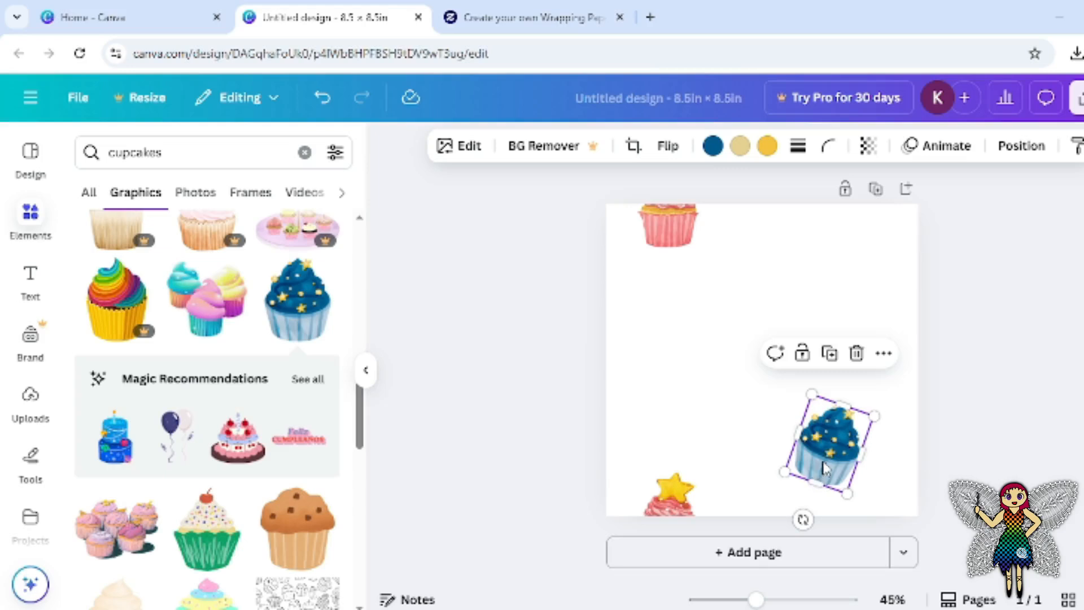
{"action": "left_click_drag", "start_coordinate": [826, 458], "coordinate": [607, 398]}
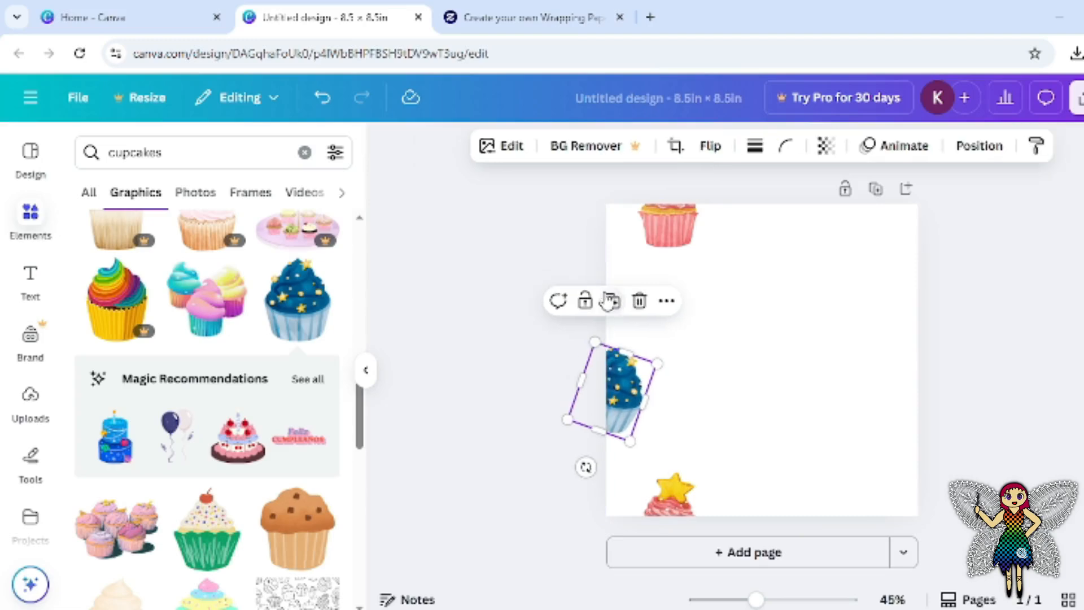
Duplicate the blue star cupcake and place the copy level with the original, overlapping the page's right edge.
{"action": "key", "text": "ctrl+d"}
{"action": "left_click_drag", "start_coordinate": [621, 411], "coordinate": [925, 403]}
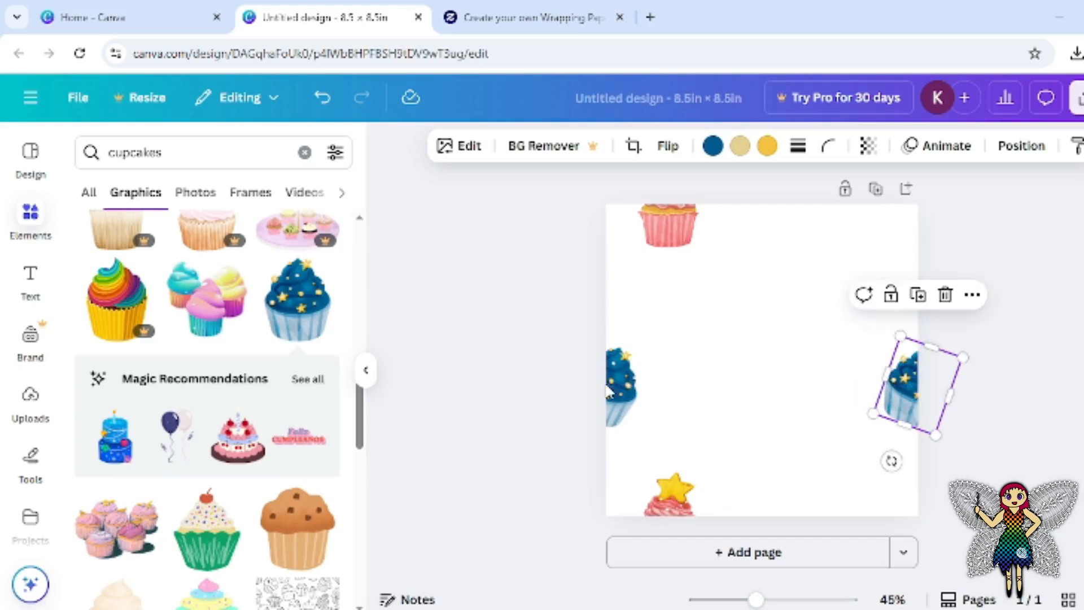
{"action": "left_click", "coordinate": [520, 396]}
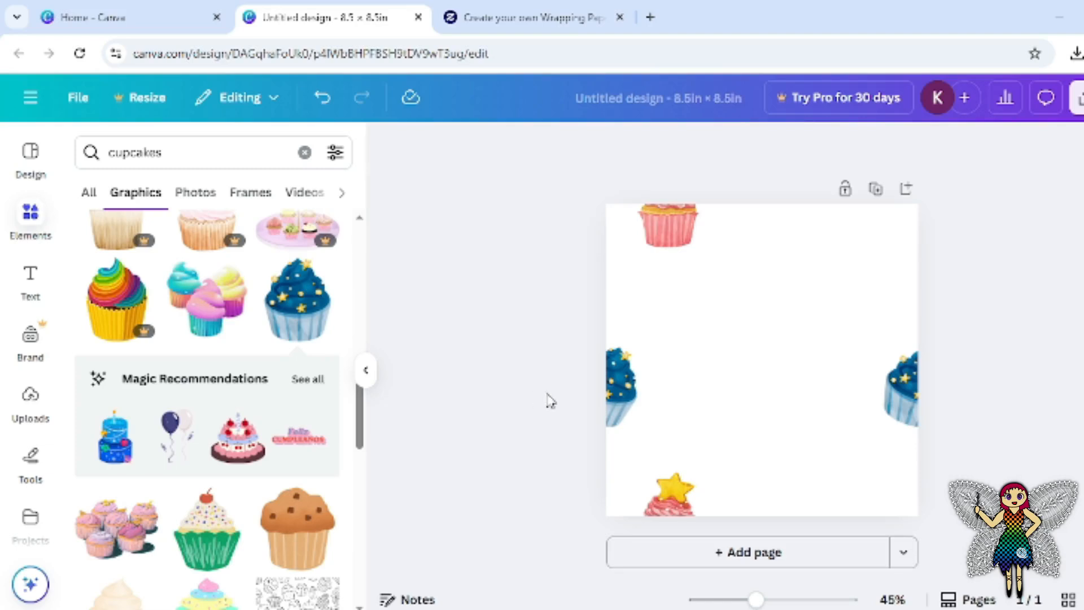
Select both blue star cupcakes and shift them together slightly left and up.
{"action": "left_click_drag", "start_coordinate": [546, 392], "coordinate": [995, 377]}
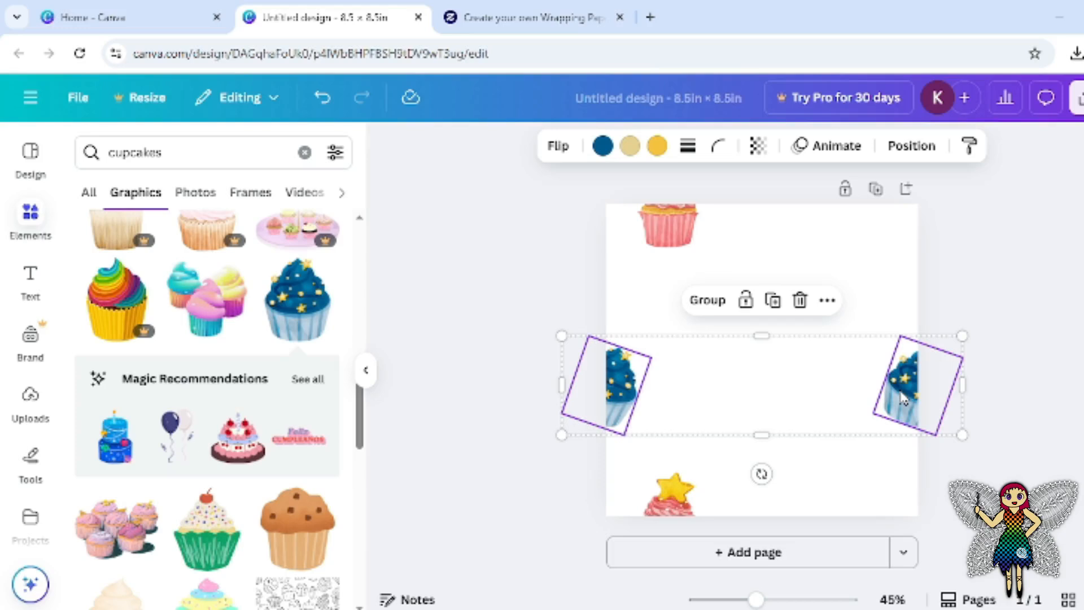
{"action": "mouse_move", "coordinate": [903, 396]}
{"action": "left_mouse_down"}
{"action": "mouse_move", "coordinate": [913, 388]}
{"action": "mouse_move", "coordinate": [887, 387]}
{"action": "left_mouse_up"}
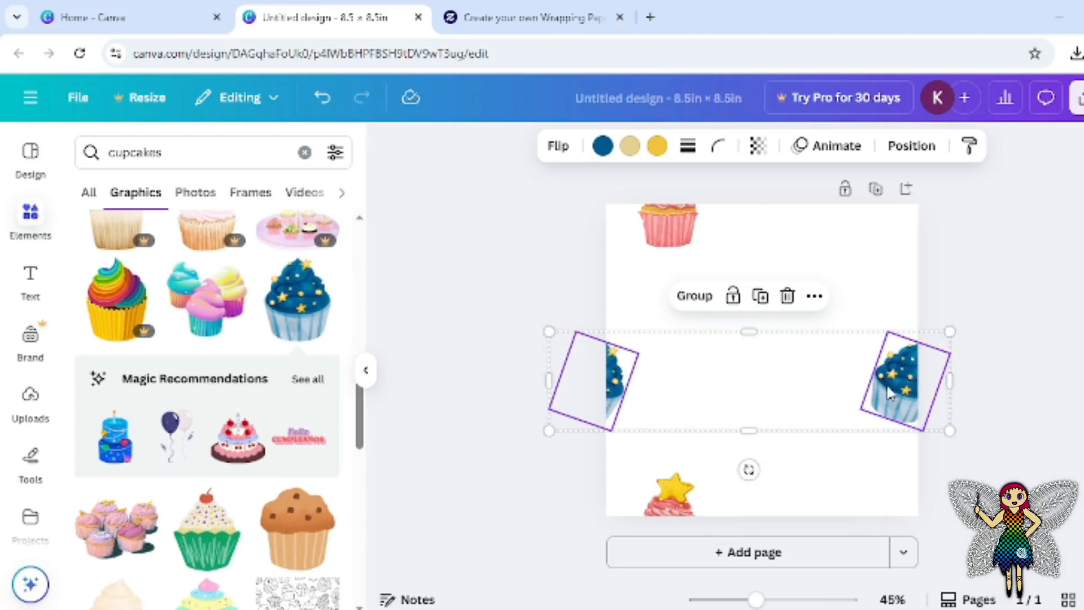
{"action": "left_click", "coordinate": [990, 291]}
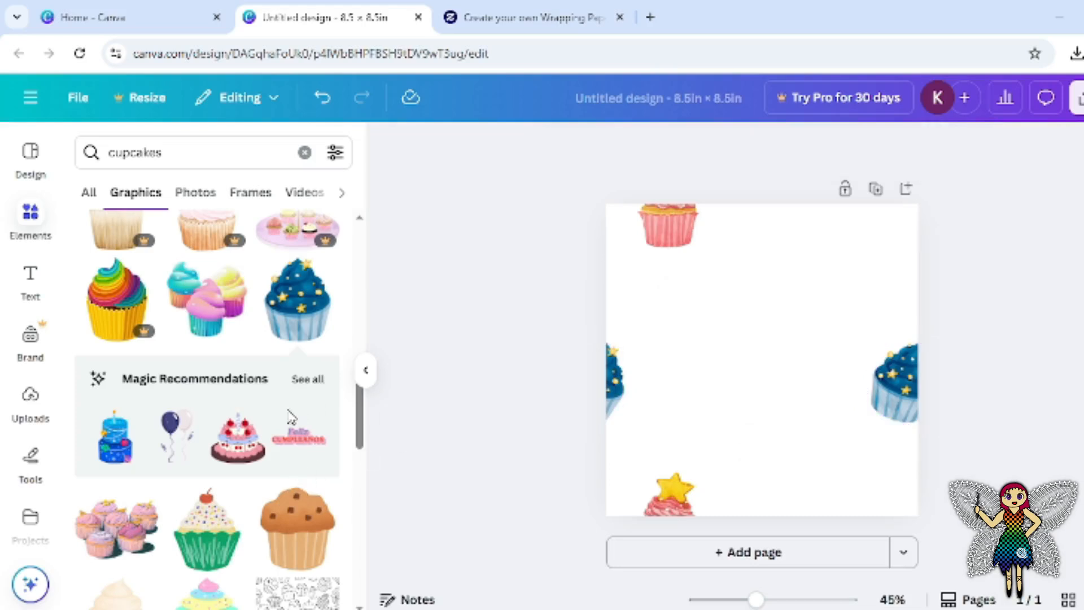
Add the chocolate cupcake with chocolate-chip frosting, shrink it, tilt it counterclockwise and place it near the page's top-right corner.
{"action": "left_click_drag", "start_coordinate": [362, 417], "coordinate": [375, 472]}
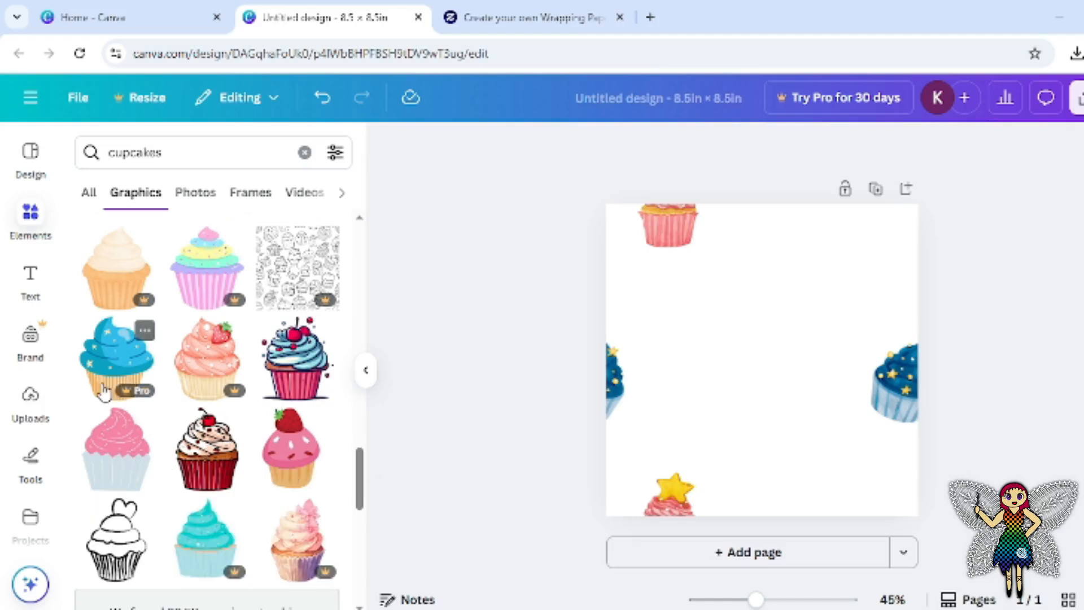
{"action": "left_click_drag", "start_coordinate": [364, 481], "coordinate": [372, 565]}
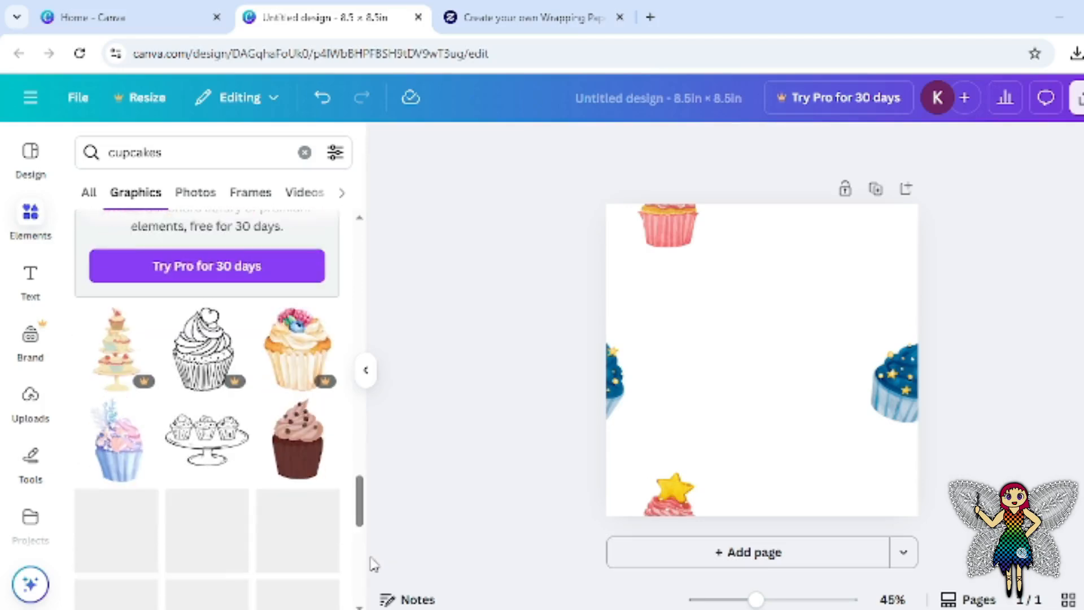
{"action": "left_click", "coordinate": [294, 461]}
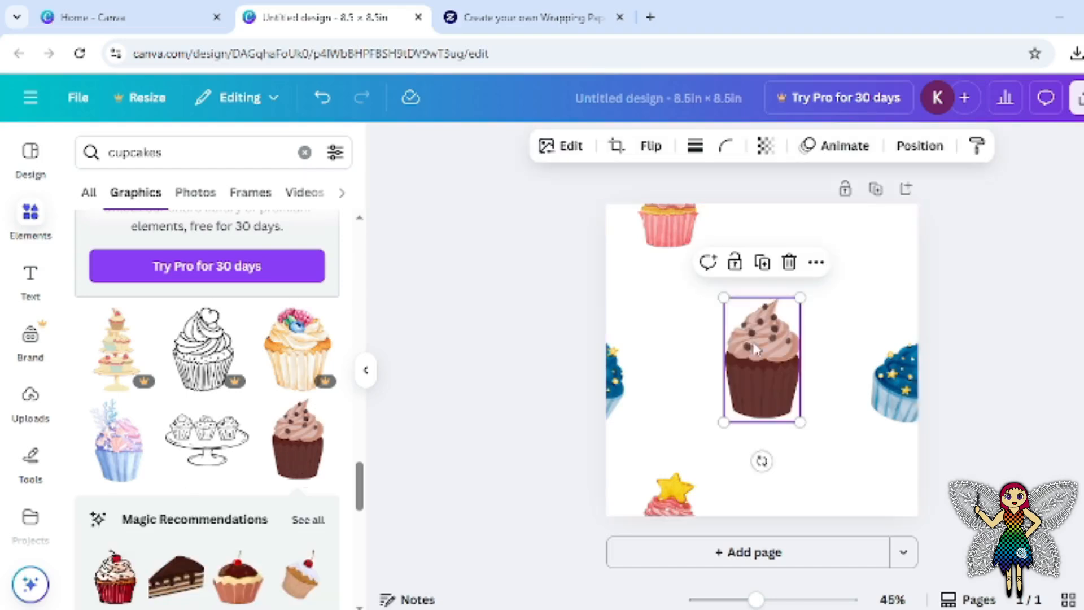
{"action": "left_click_drag", "start_coordinate": [724, 298], "coordinate": [745, 327]}
{"action": "left_click_drag", "start_coordinate": [772, 462], "coordinate": [802, 454]}
{"action": "left_click_drag", "start_coordinate": [778, 357], "coordinate": [874, 266]}
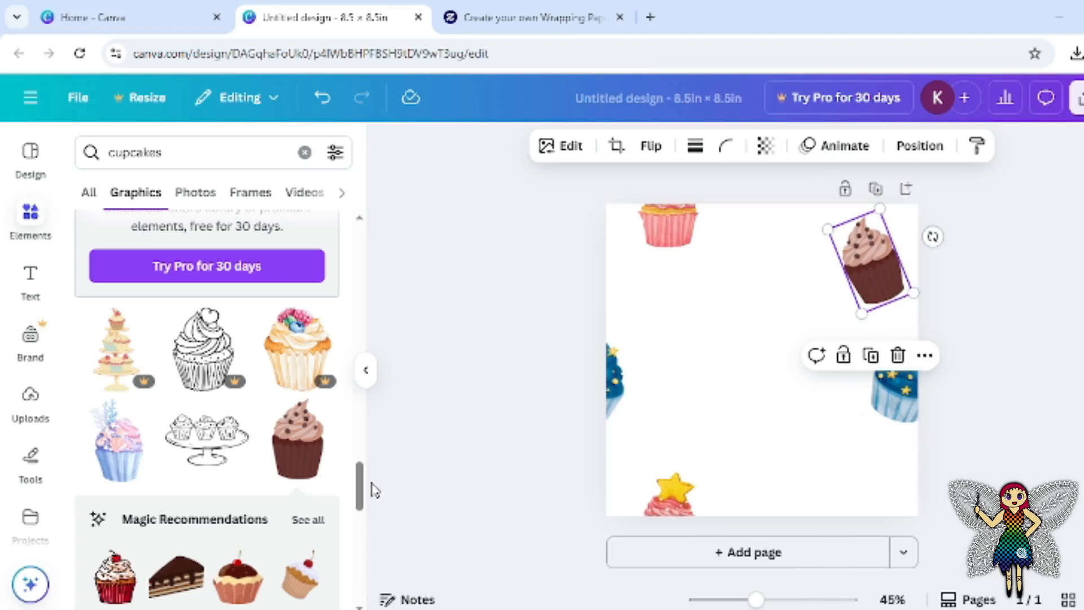
{"action": "left_click_drag", "start_coordinate": [370, 490], "coordinate": [374, 554]}
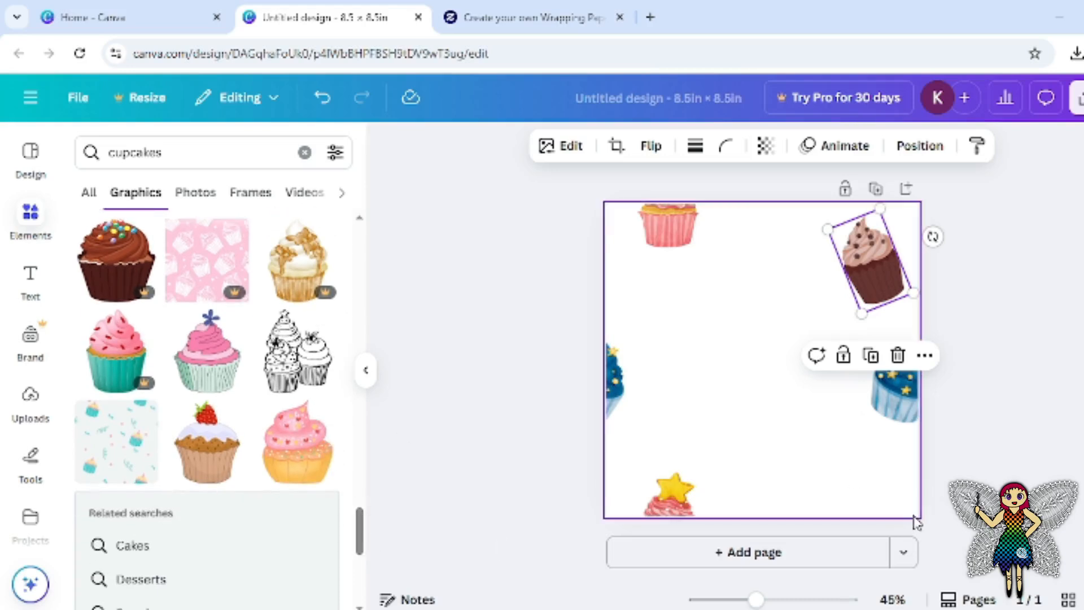
{"action": "left_click", "coordinate": [213, 374]}
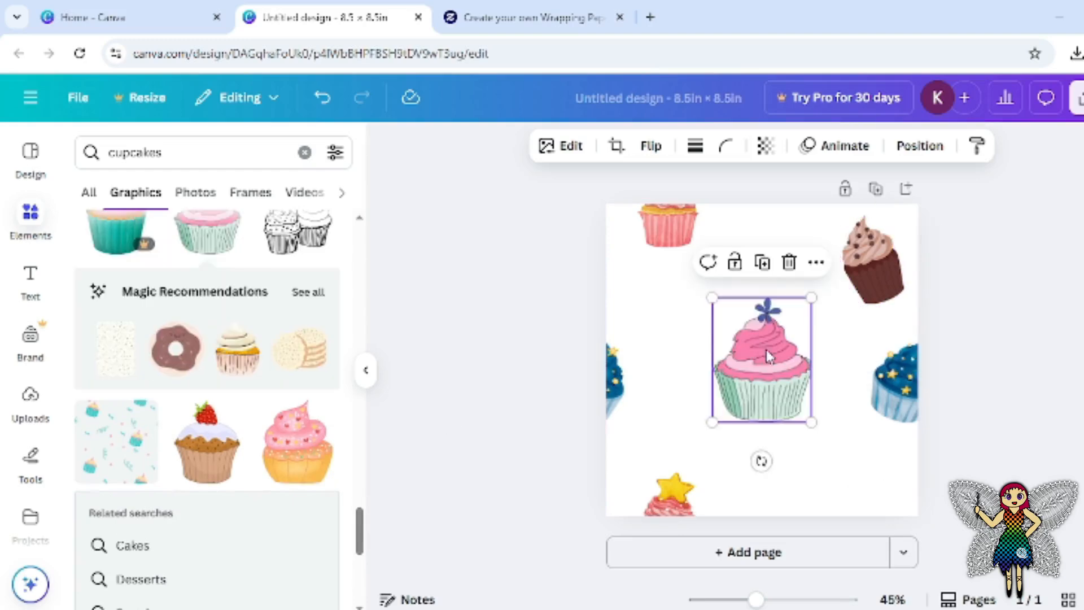
{"action": "left_click_drag", "start_coordinate": [773, 350], "coordinate": [928, 510]}
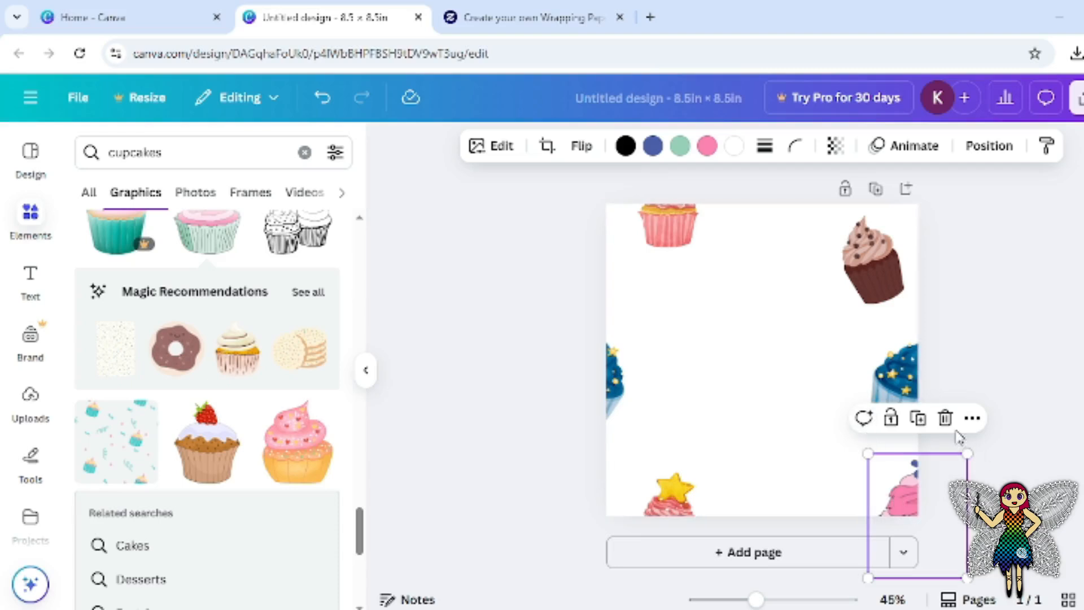
{"action": "left_click", "coordinate": [946, 418]}
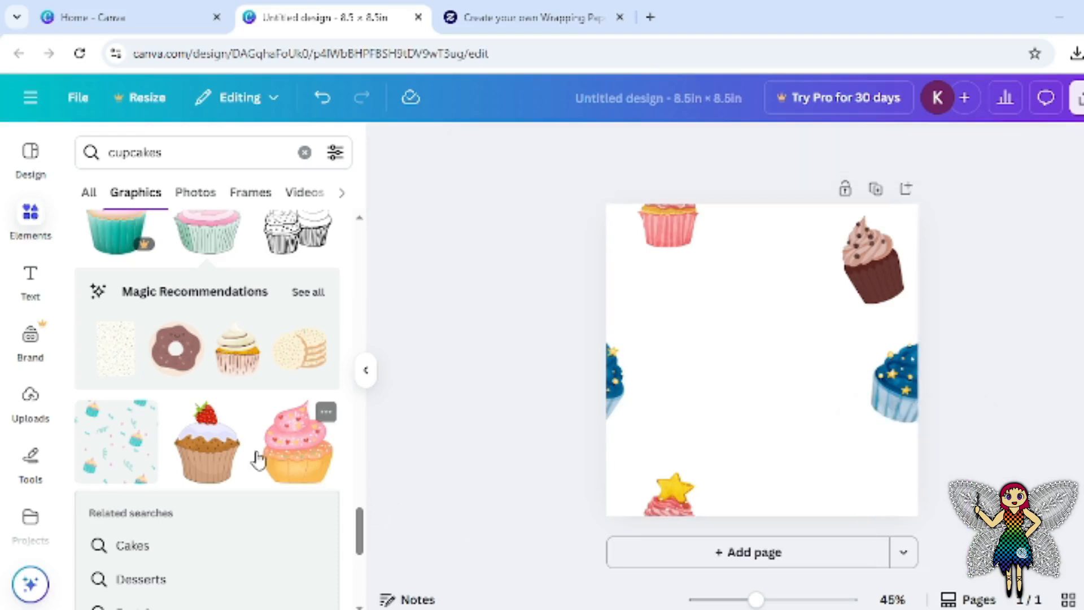
Add the strawberry-topped cupcake, shrink it, tilt it clockwise and place it in the lower middle of the page.
{"action": "left_click", "coordinate": [210, 459]}
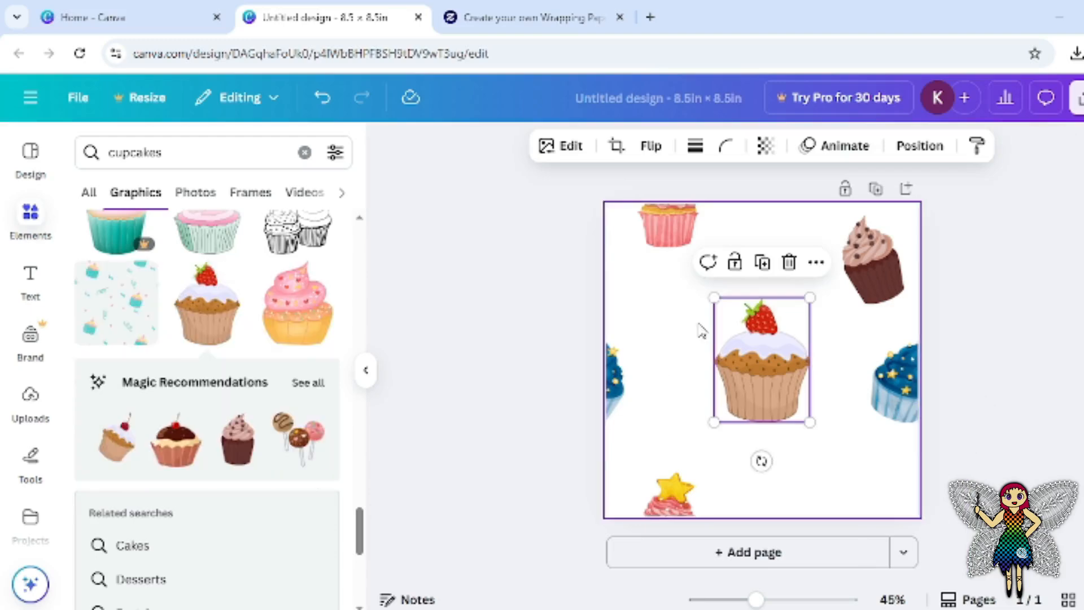
{"action": "left_click_drag", "start_coordinate": [715, 300], "coordinate": [746, 340]}
{"action": "left_click_drag", "start_coordinate": [778, 461], "coordinate": [823, 447]}
{"action": "left_click_drag", "start_coordinate": [787, 393], "coordinate": [791, 470]}
{"action": "left_click_drag", "start_coordinate": [831, 531], "coordinate": [750, 533]}
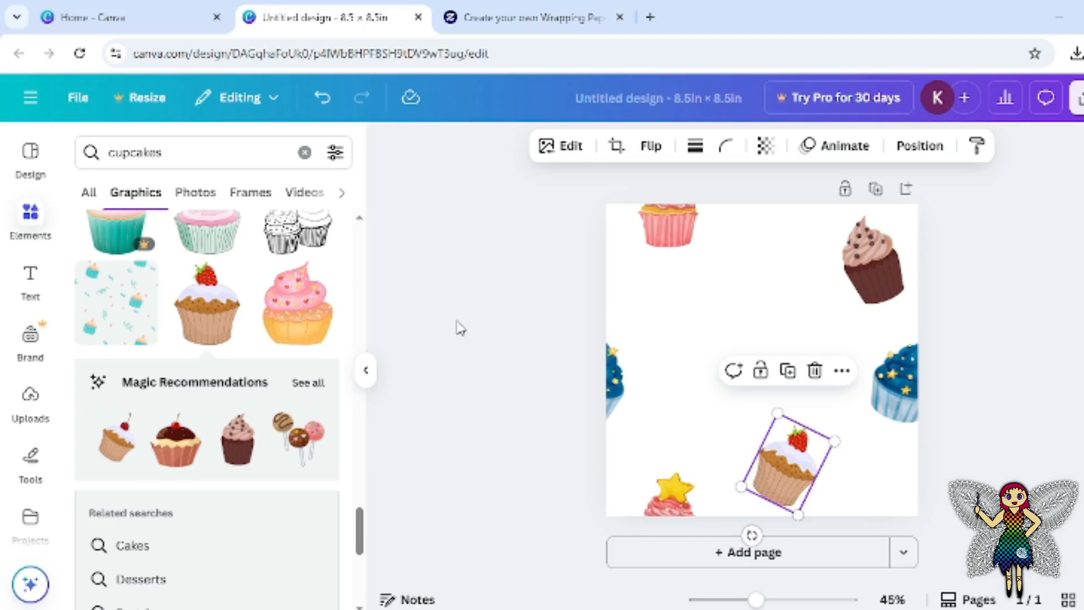
Add the three cake pops graphic, shrink it and place it left of the page's centre, between the two blue cupcakes.
{"action": "mouse_move", "coordinate": [362, 526]}
{"action": "left_mouse_down"}
{"action": "mouse_move", "coordinate": [362, 545]}
{"action": "mouse_move", "coordinate": [362, 523]}
{"action": "left_mouse_up"}
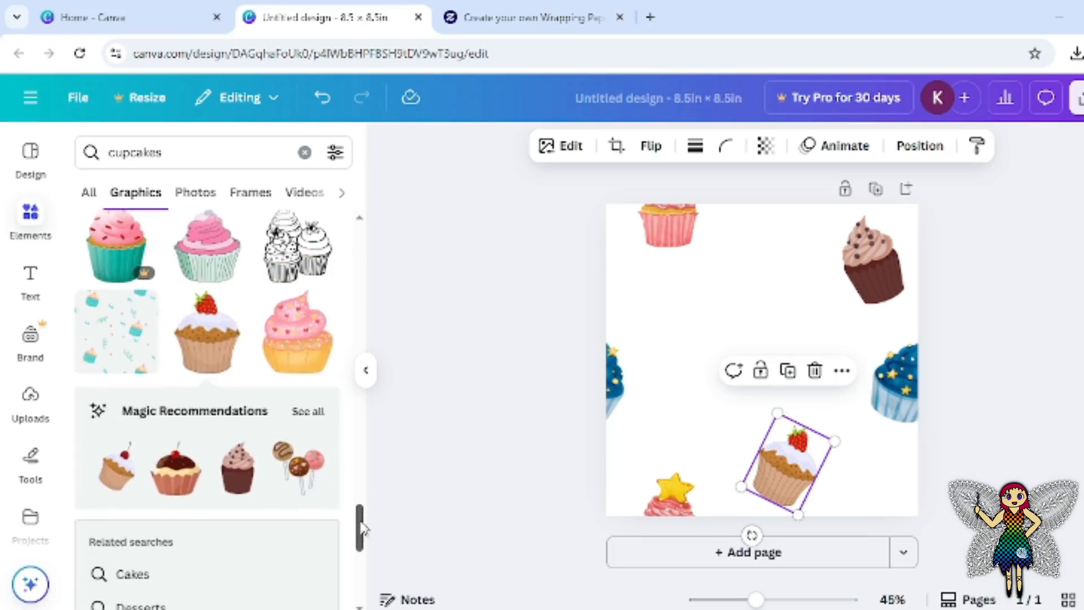
{"action": "left_click", "coordinate": [300, 469]}
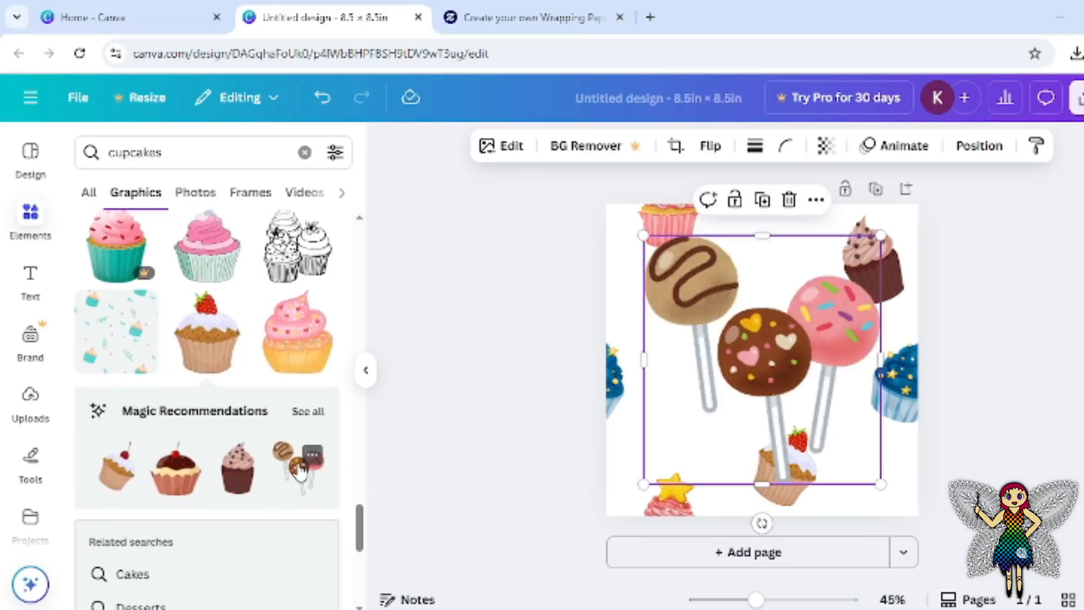
{"action": "left_click_drag", "start_coordinate": [644, 235], "coordinate": [772, 354]}
{"action": "left_click_drag", "start_coordinate": [828, 439], "coordinate": [703, 368]}
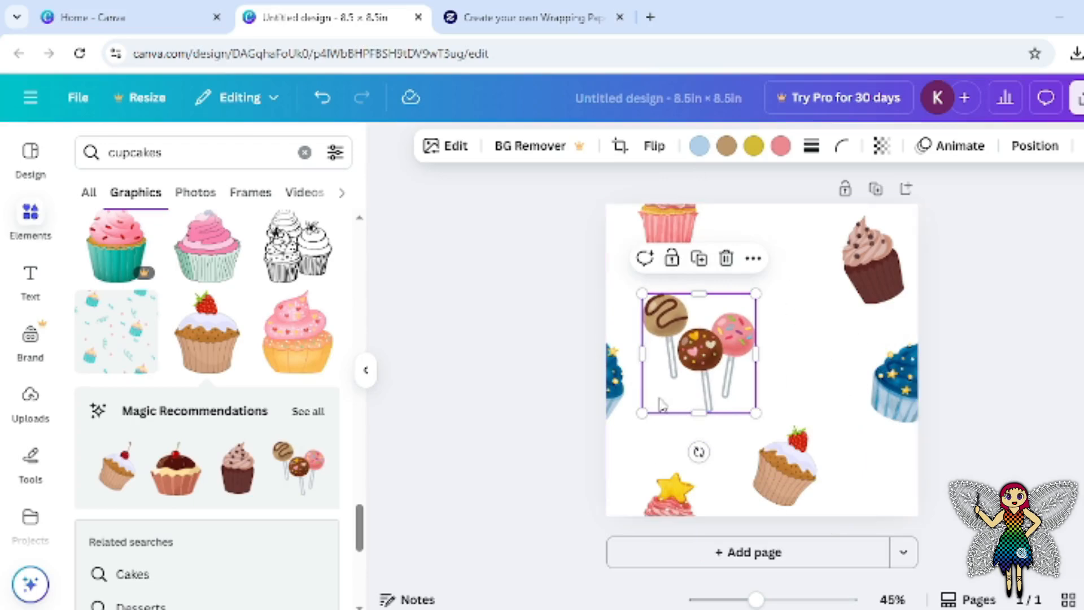
{"action": "left_click_drag", "start_coordinate": [642, 413], "coordinate": [658, 395]}
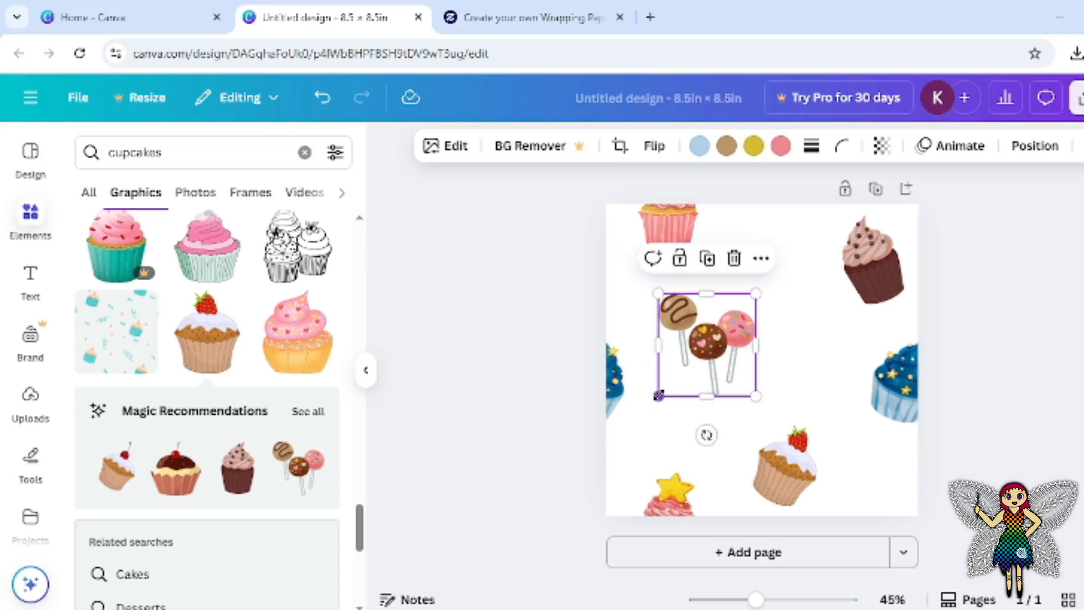
{"action": "left_click_drag", "start_coordinate": [708, 357], "coordinate": [710, 374]}
{"action": "left_click_drag", "start_coordinate": [359, 515], "coordinate": [370, 607]}
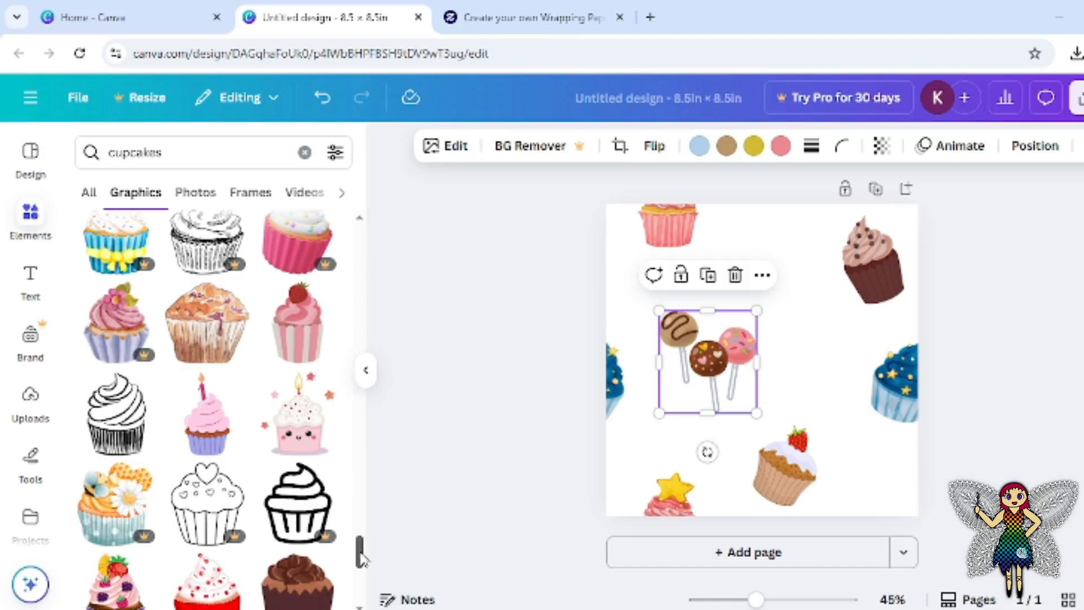
{"action": "scroll", "coordinate": [361, 558], "scroll_direction": "down", "scroll_amount": 5}
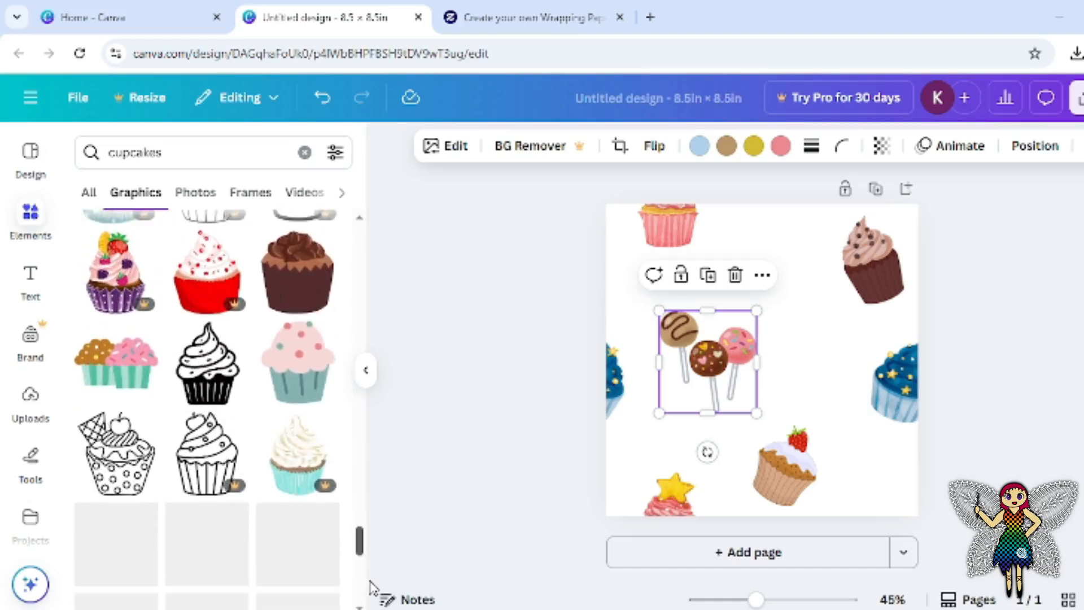
{"action": "scroll", "coordinate": [361, 587], "scroll_direction": "down", "scroll_amount": 8}
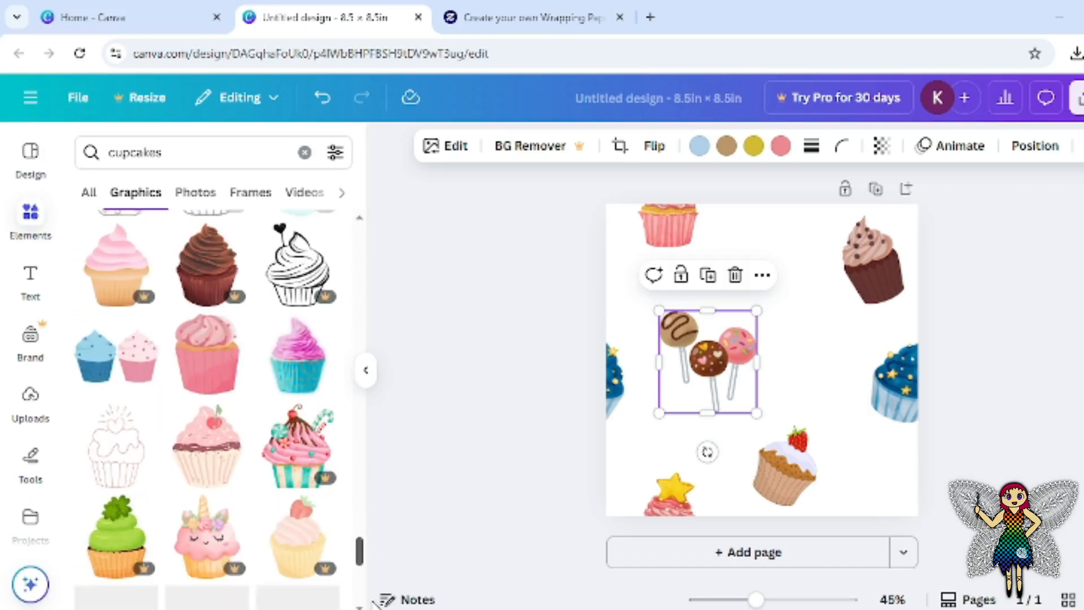
{"action": "left_click_drag", "start_coordinate": [372, 601], "coordinate": [371, 602]}
{"action": "scroll", "coordinate": [373, 602], "scroll_direction": "up", "scroll_amount": 1}
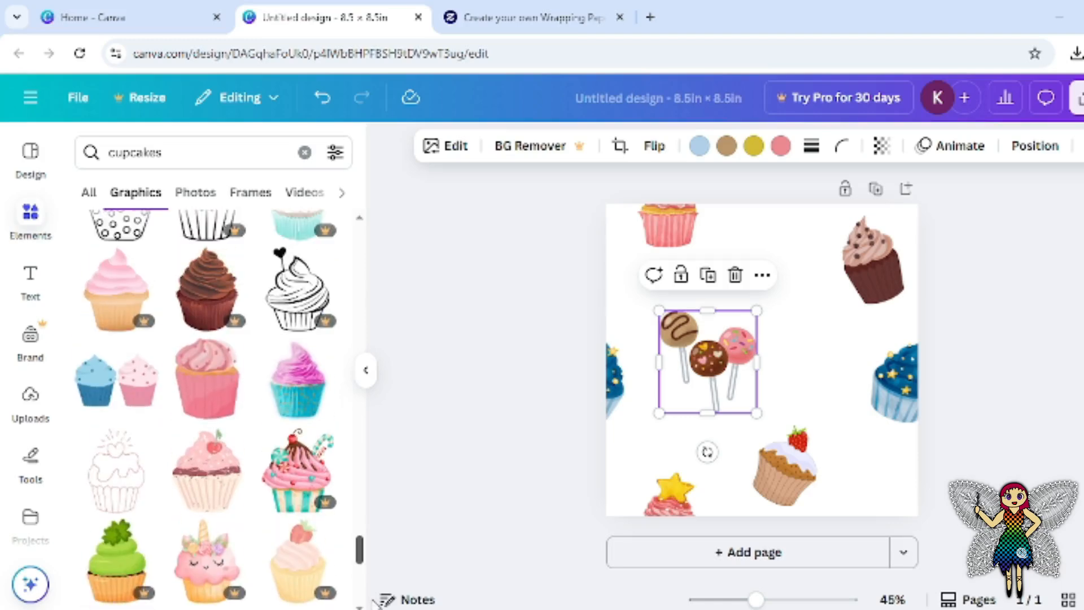
{"action": "left_click", "coordinate": [294, 404]}
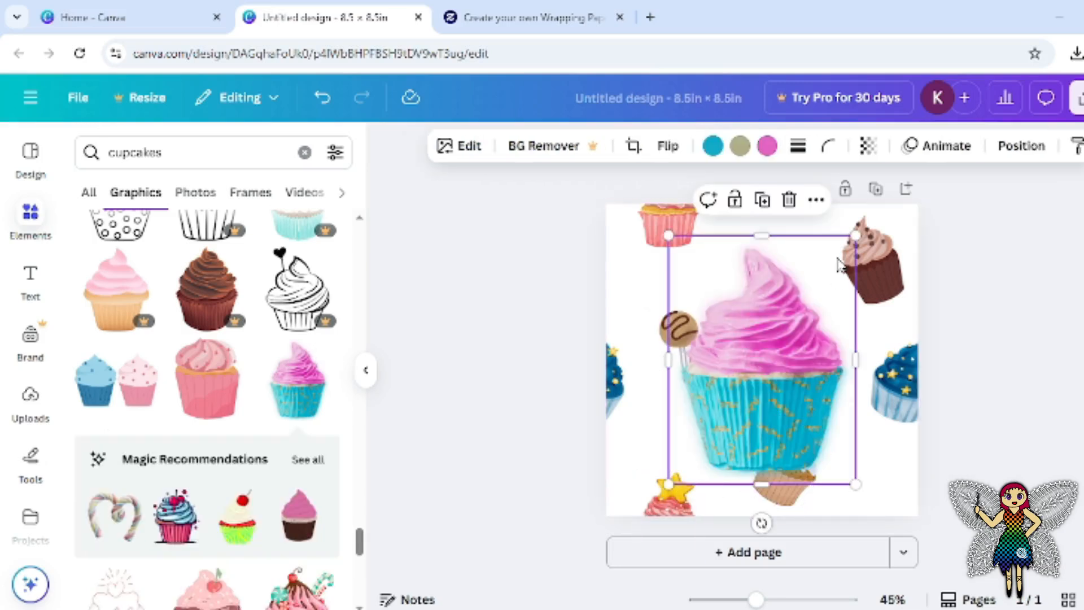
{"action": "left_click", "coordinate": [788, 200]}
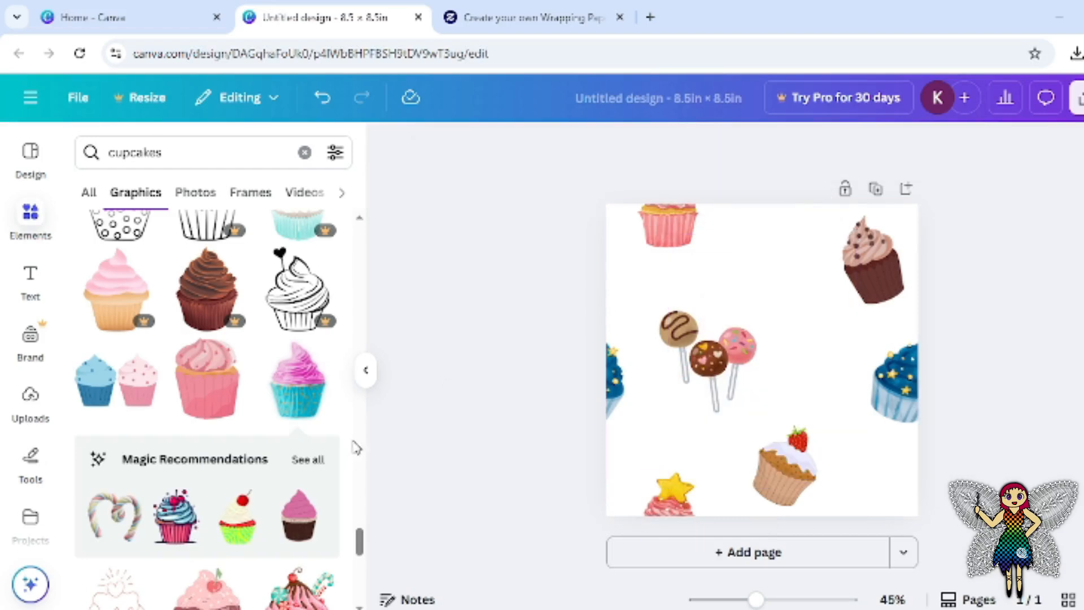
Add the muffin with the red wrapper, shrink it and place it near the page's top between the pink and chocolate cupcakes.
{"action": "left_click_drag", "start_coordinate": [361, 548], "coordinate": [362, 557]}
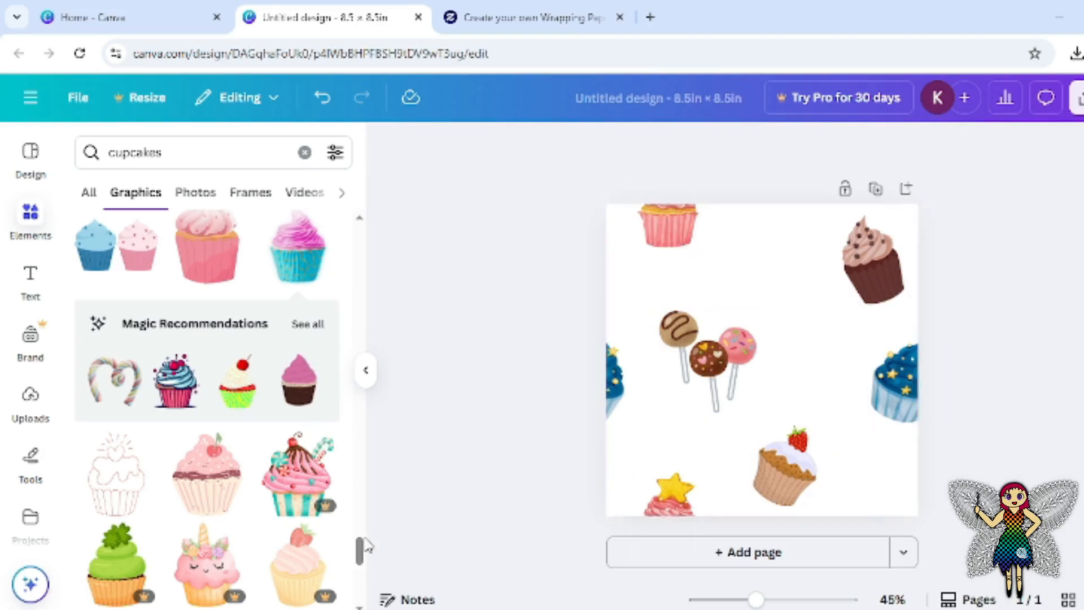
{"action": "left_click_drag", "start_coordinate": [360, 552], "coordinate": [372, 600]}
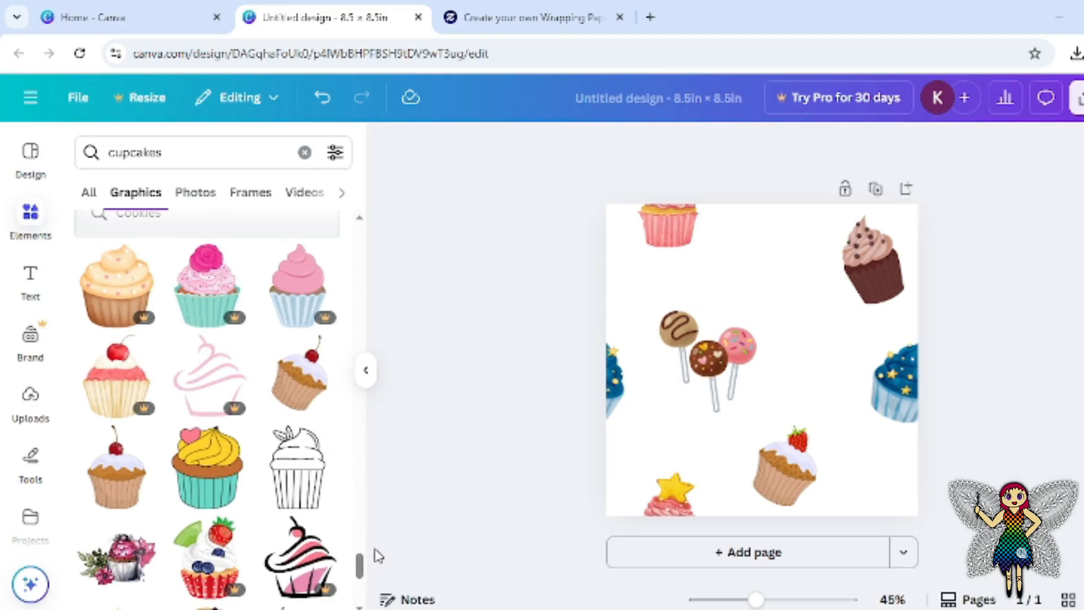
{"action": "scroll", "coordinate": [362, 570], "scroll_direction": "down", "scroll_amount": 5}
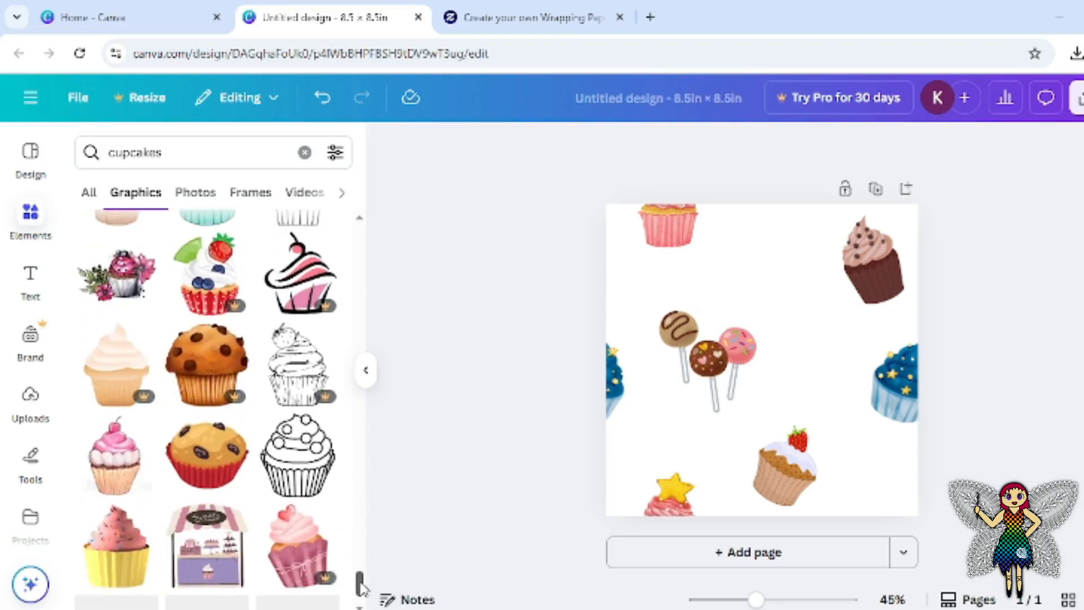
{"action": "scroll", "coordinate": [363, 587], "scroll_direction": "down", "scroll_amount": 2}
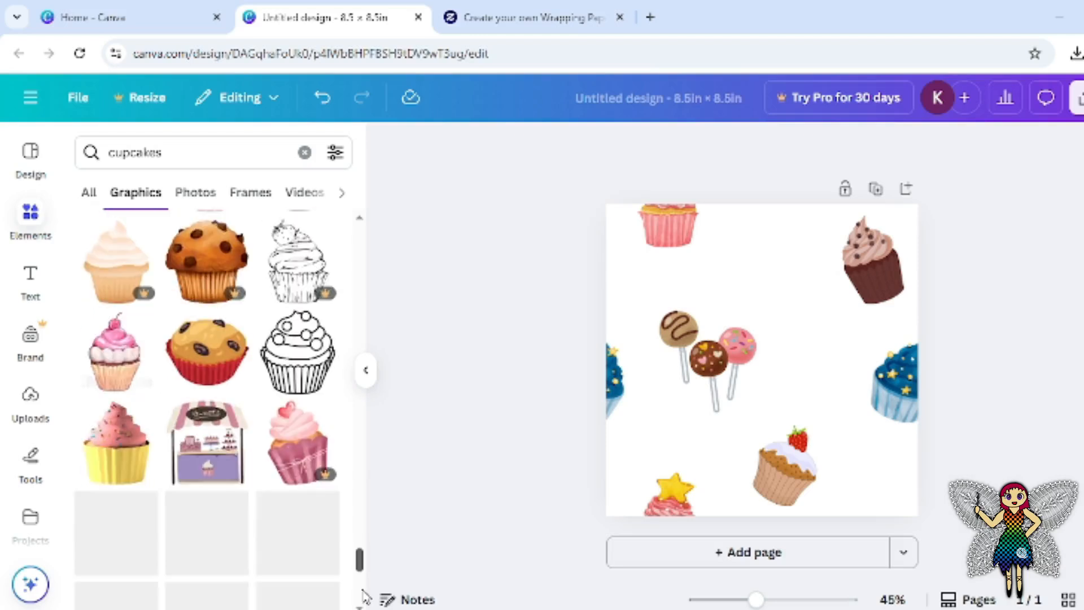
{"action": "left_click", "coordinate": [194, 343]}
{"action": "left_click_drag", "start_coordinate": [699, 409], "coordinate": [772, 286]}
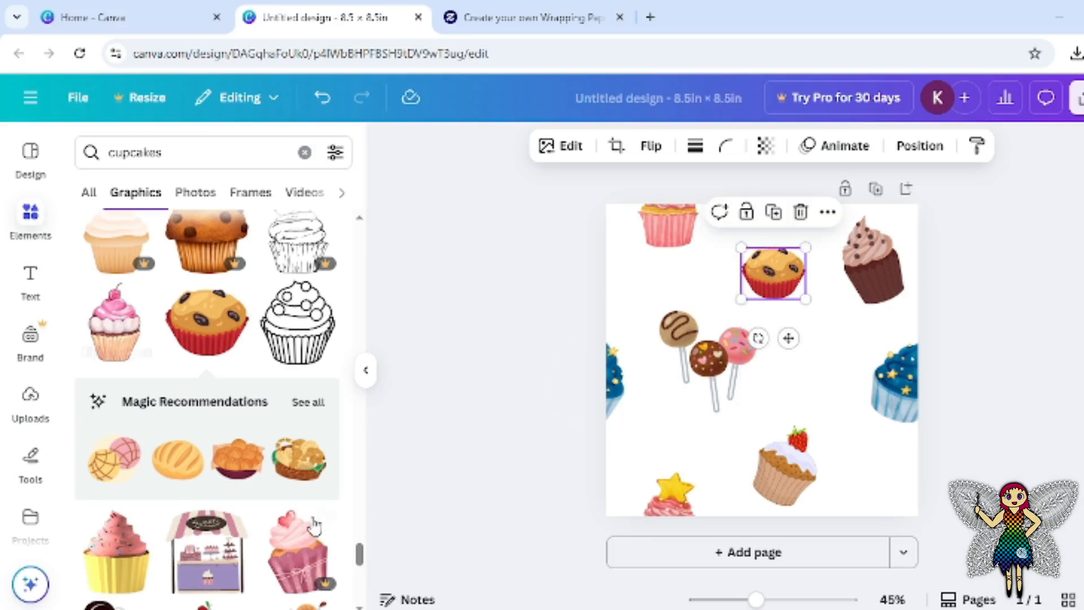
Add the rainbow-frosted cupcake, shrink it, tilt it counterclockwise and place it between the cake pops and the right-hand blue cupcake.
{"action": "scroll", "coordinate": [364, 567], "scroll_direction": "down", "scroll_amount": 2}
{"action": "scroll", "coordinate": [365, 570], "scroll_direction": "down", "scroll_amount": 5}
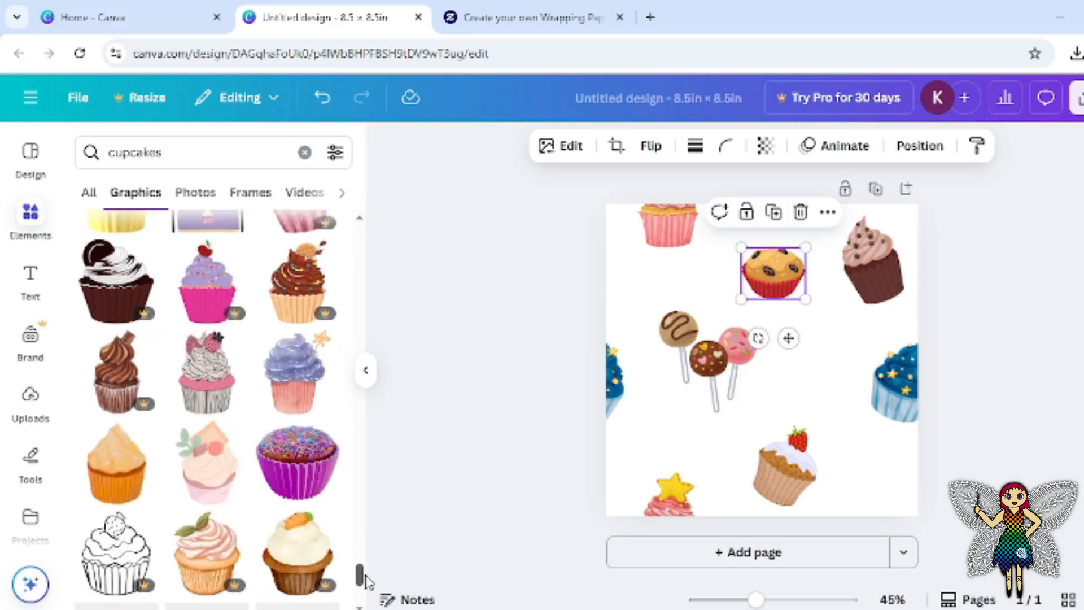
{"action": "scroll", "coordinate": [370, 596], "scroll_direction": "down", "scroll_amount": 1}
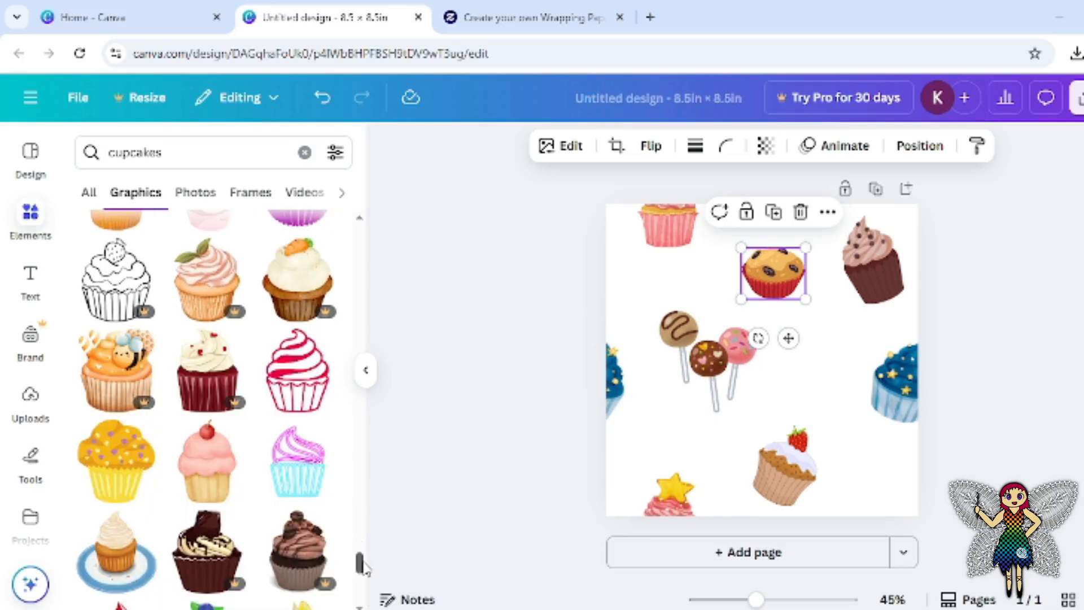
{"action": "scroll", "coordinate": [364, 568], "scroll_direction": "down", "scroll_amount": 4}
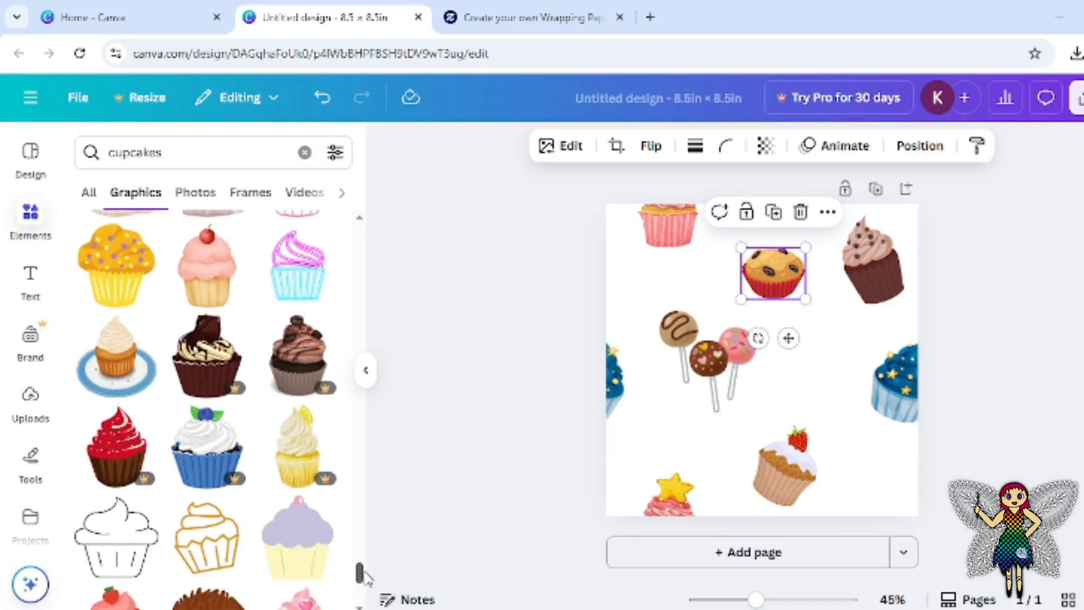
{"action": "scroll", "coordinate": [364, 576], "scroll_direction": "down", "scroll_amount": 5}
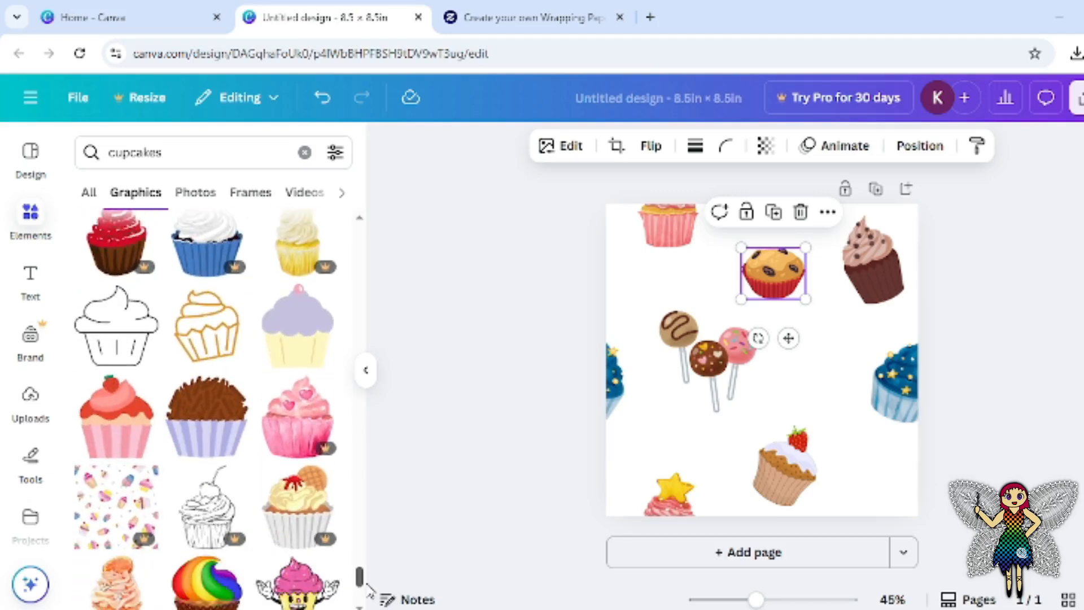
{"action": "scroll", "coordinate": [370, 594], "scroll_direction": "down", "scroll_amount": 2}
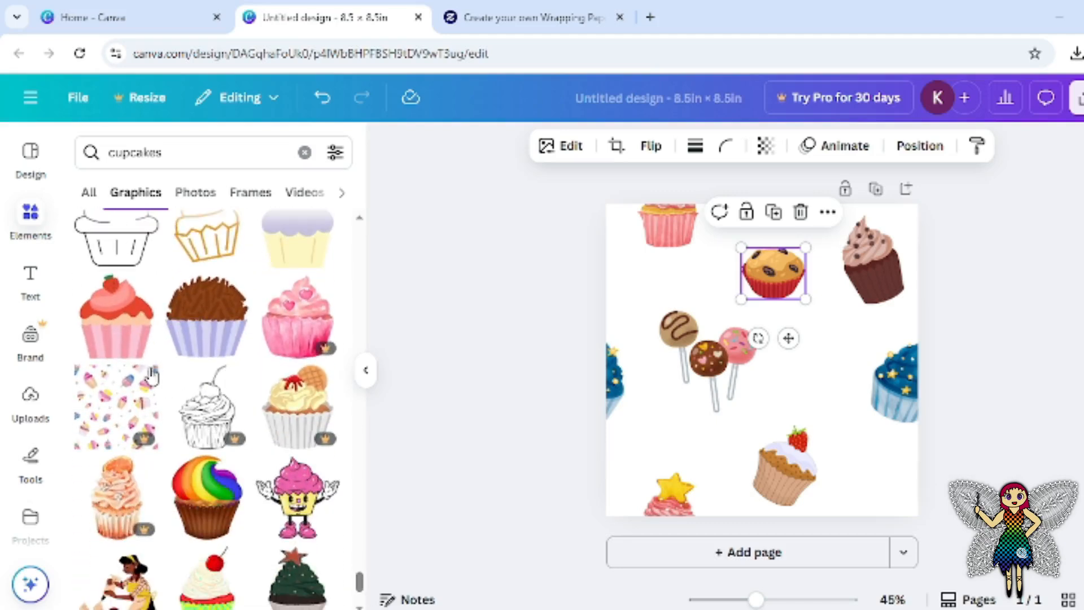
{"action": "left_click", "coordinate": [220, 517]}
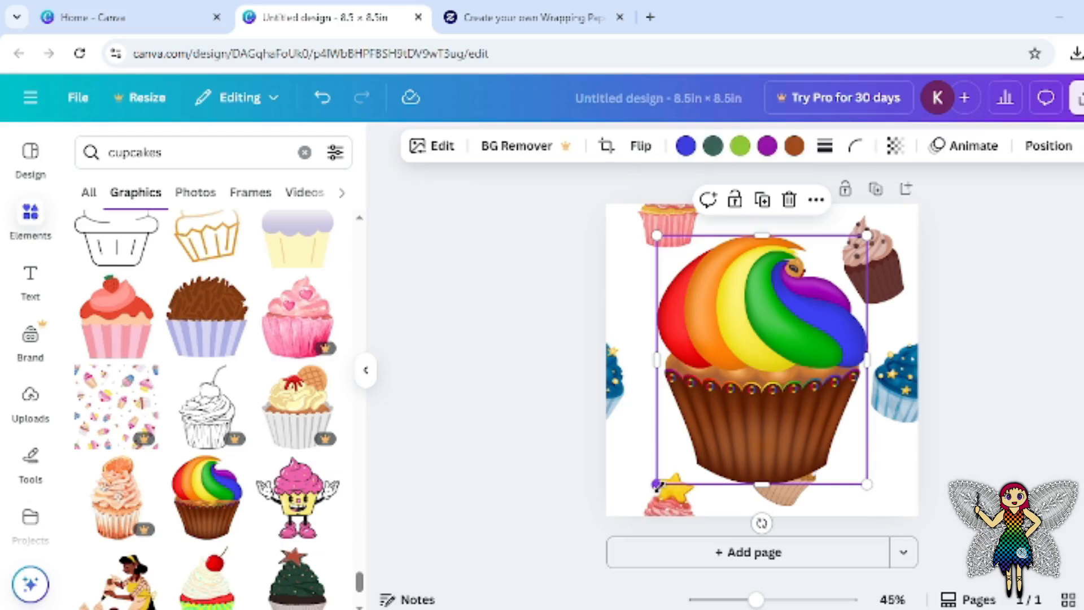
{"action": "left_click_drag", "start_coordinate": [708, 405], "coordinate": [807, 307]}
{"action": "left_click_drag", "start_coordinate": [836, 347], "coordinate": [861, 342]}
{"action": "left_click_drag", "start_coordinate": [847, 299], "coordinate": [829, 378]}
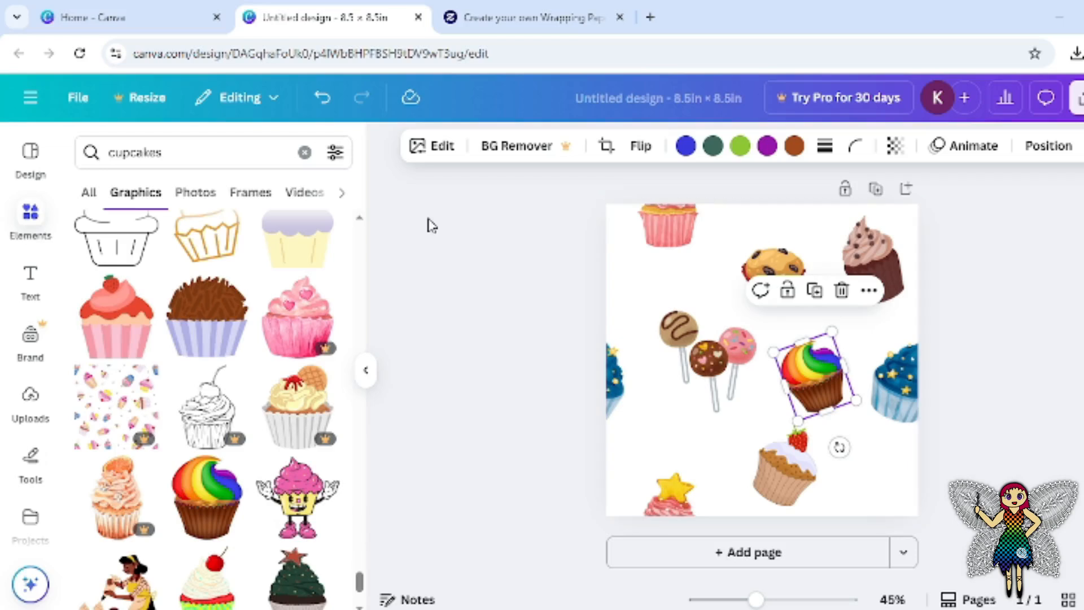
Replace the graphics search term with "sprinkles" and run the search.
{"action": "left_click", "coordinate": [194, 154]}
{"action": "key", "text": "BackSpace"}
{"action": "key", "text": "BackSpace"}
{"action": "key", "text": "BackSpace"}
{"action": "key", "text": "BackSpace"}
{"action": "key", "text": "BackSpace"}
{"action": "key", "text": "BackSpace"}
{"action": "key", "text": "BackSpace"}
{"action": "key", "text": "BackSpace"}
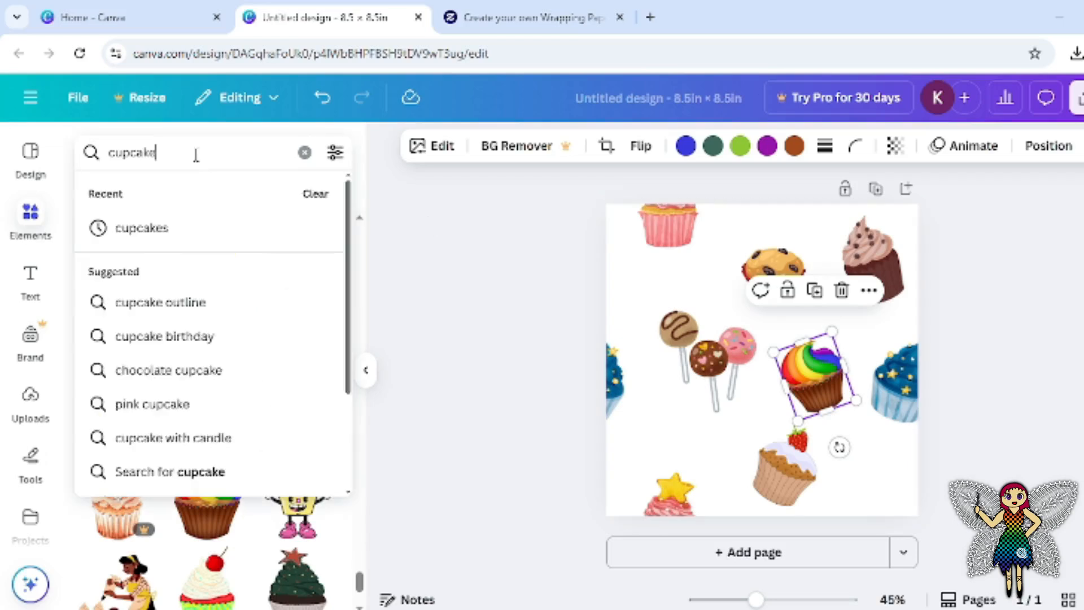
{"action": "type", "text": "sp"}
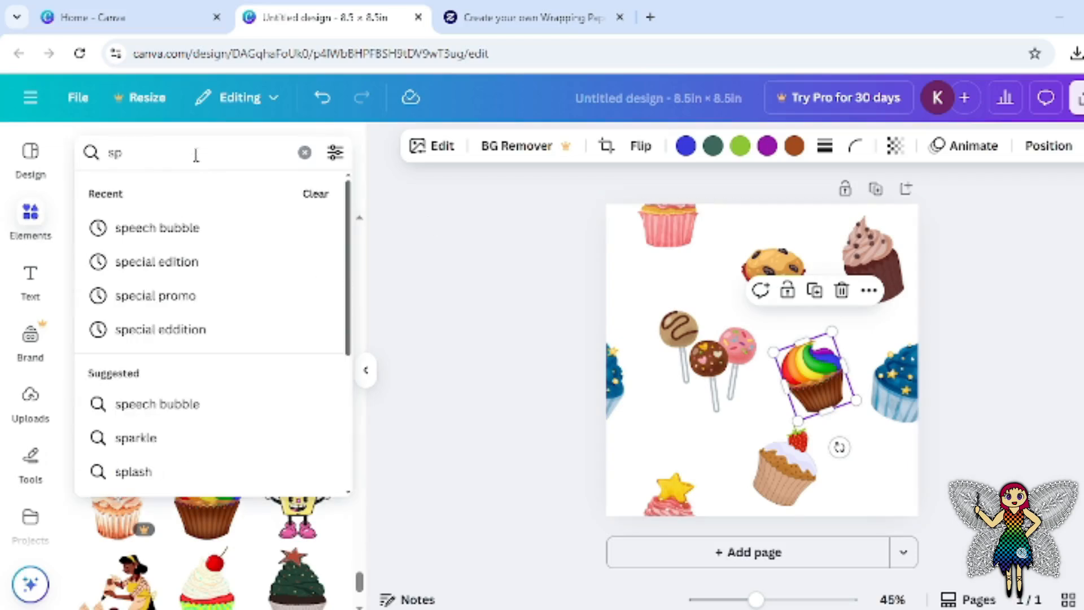
{"action": "type", "text": "rinkles"}
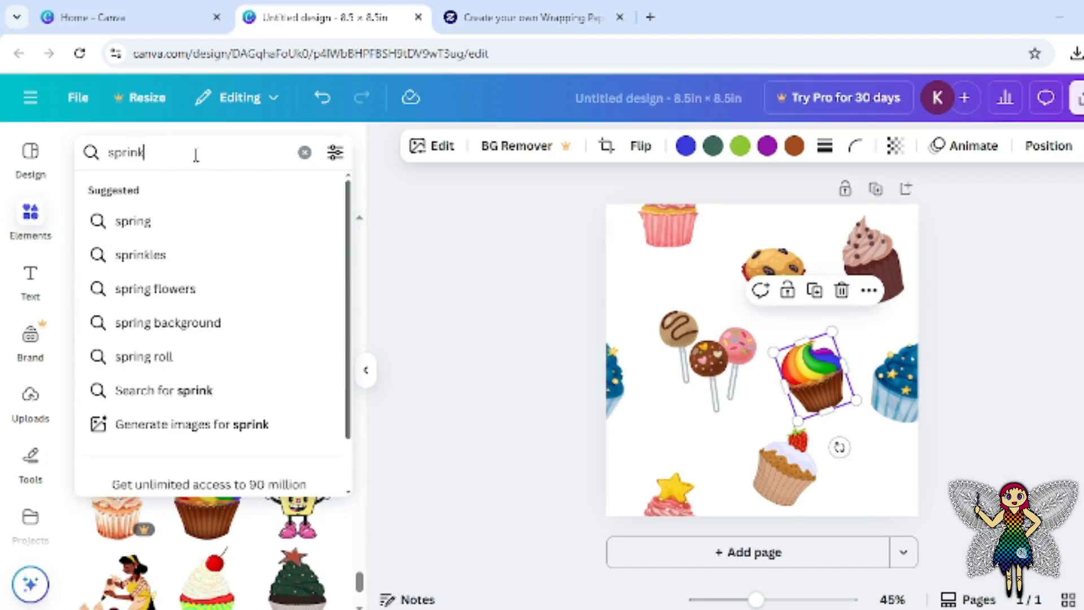
{"action": "key", "text": "Return"}
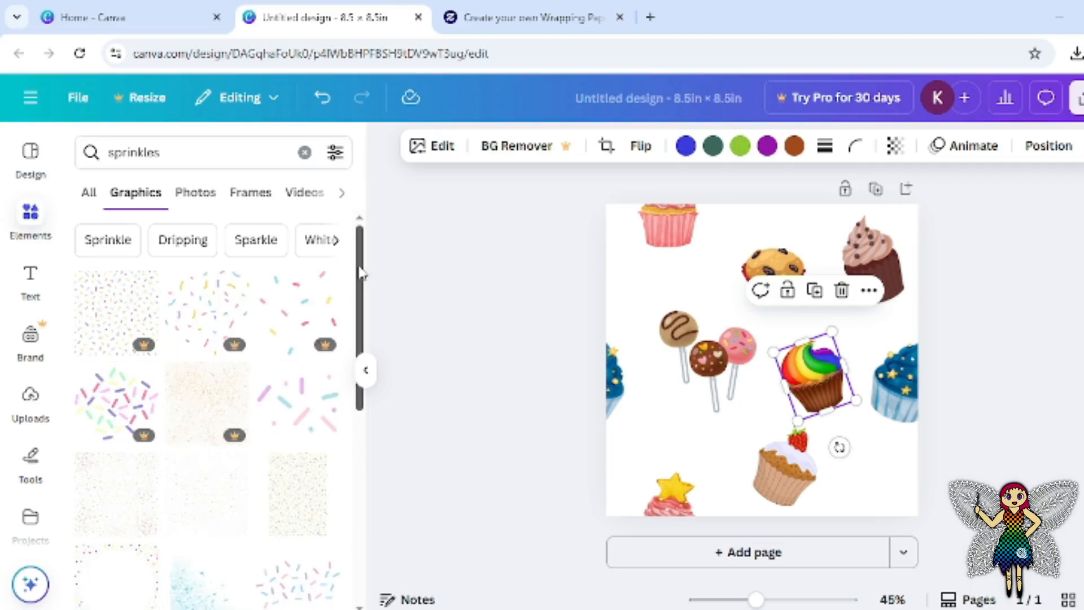
Add the free pastel sprinkles graphic, shrink it and place it between the cake pops and the star-topped cupcake.
{"action": "scroll", "coordinate": [358, 282], "scroll_direction": "down", "scroll_amount": 2}
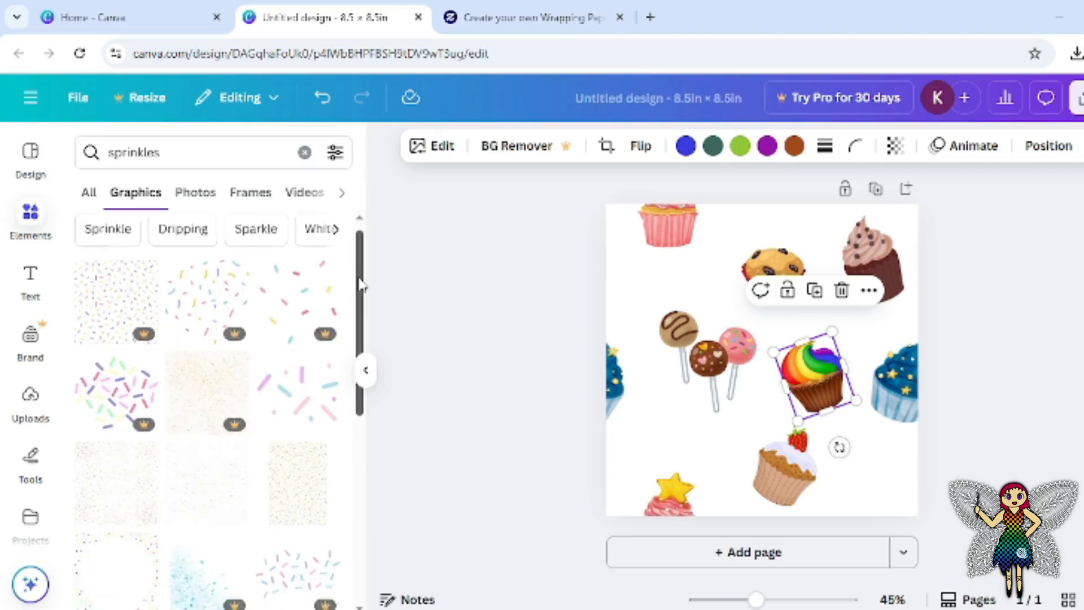
{"action": "left_click", "coordinate": [299, 361]}
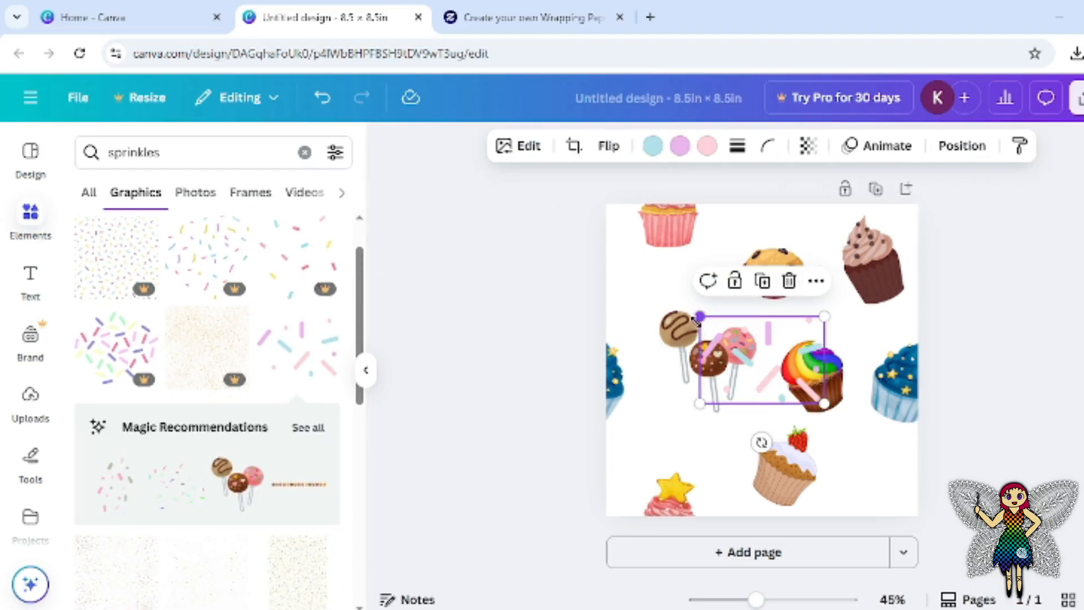
{"action": "left_click_drag", "start_coordinate": [699, 317], "coordinate": [682, 436]}
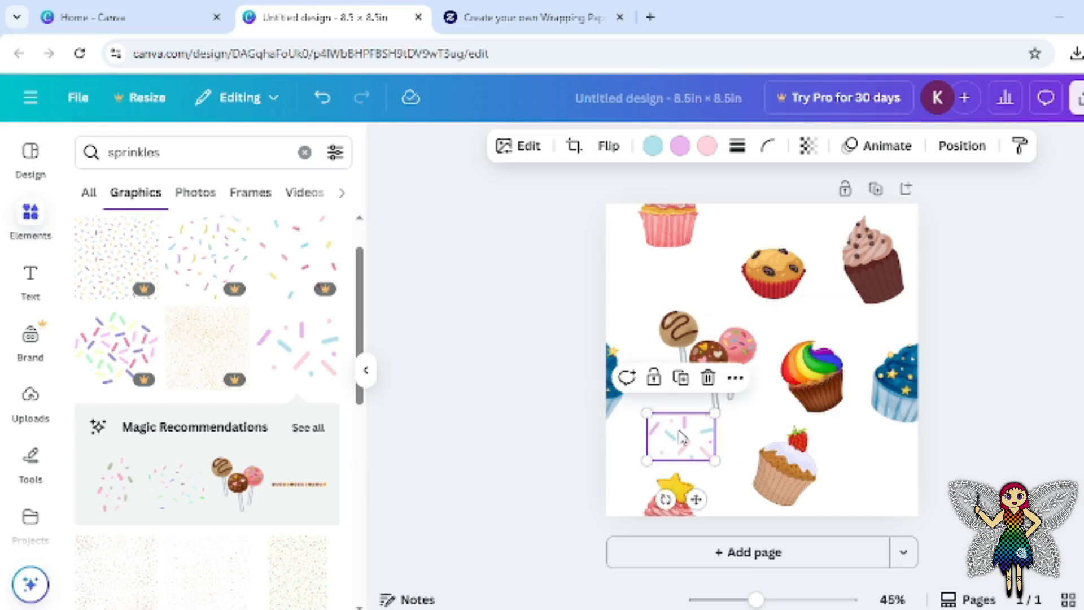
Add a second pastel sprinkles graphic, rotate it counterclockwise and place it near the page's bottom-right corner beside the strawberry-topped cupcake.
{"action": "left_click", "coordinate": [301, 360]}
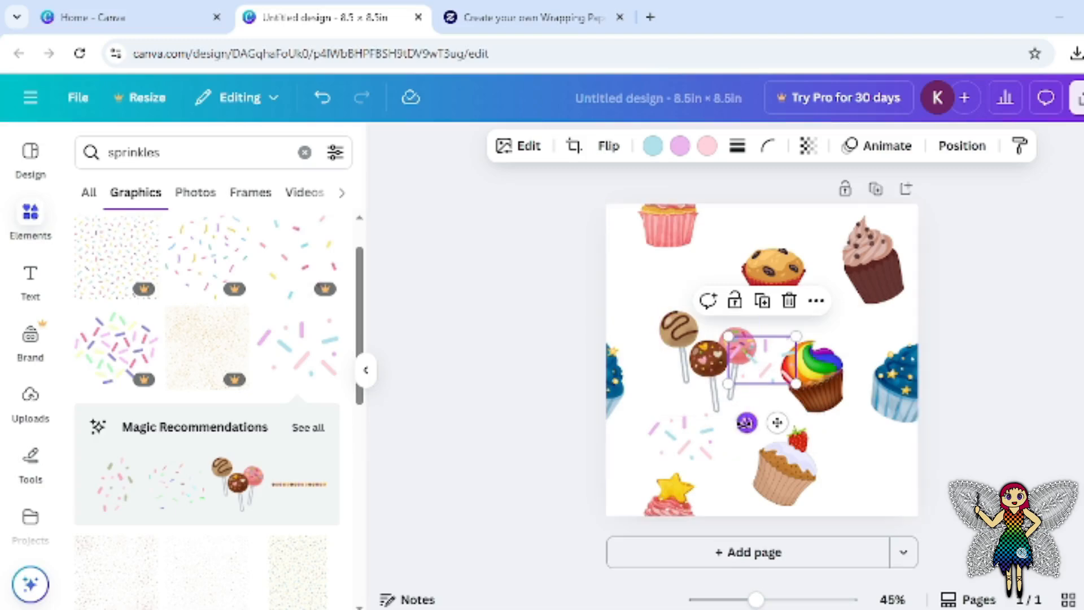
{"action": "left_click_drag", "start_coordinate": [747, 422], "coordinate": [844, 447]}
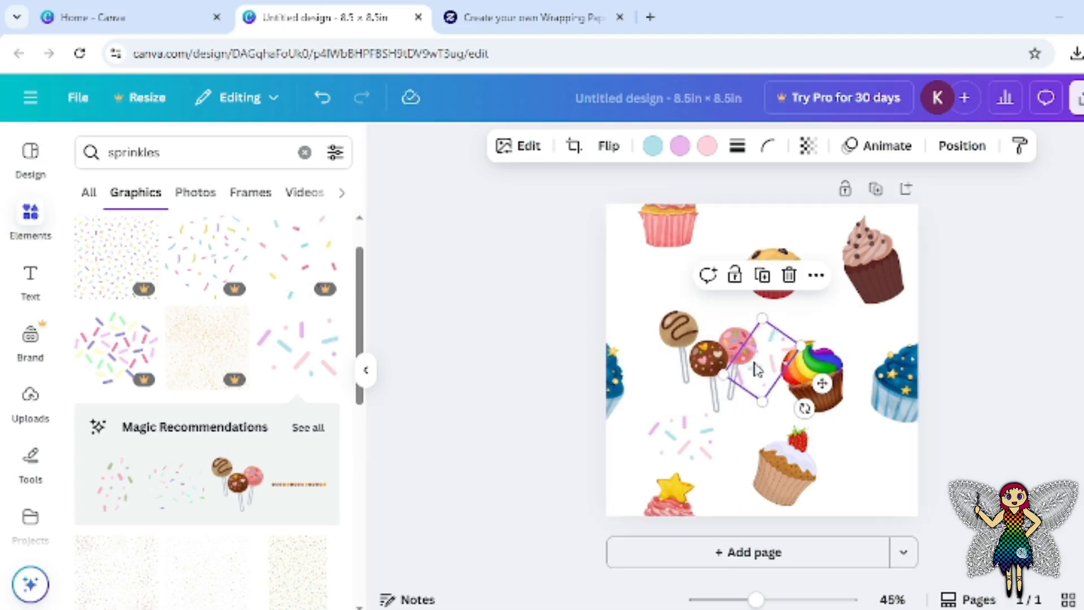
{"action": "left_click_drag", "start_coordinate": [777, 384], "coordinate": [864, 468]}
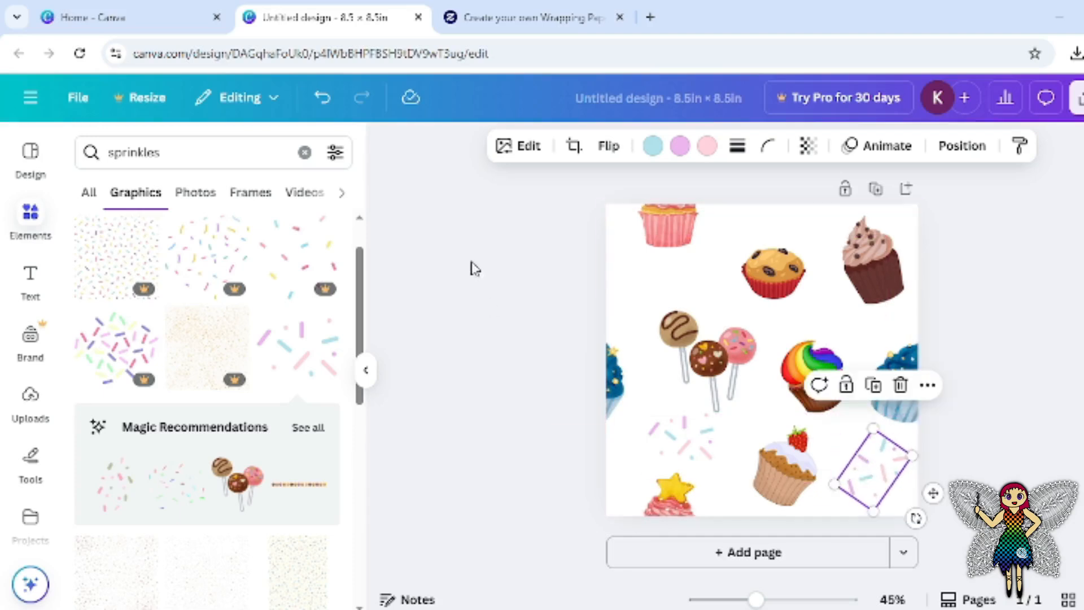
Add a third pastel sprinkles graphic and place it between the pink cupcake at the page's top and the cake pops.
{"action": "left_click", "coordinate": [302, 339]}
{"action": "left_click_drag", "start_coordinate": [778, 373], "coordinate": [697, 284]}
{"action": "key", "text": "Escape"}
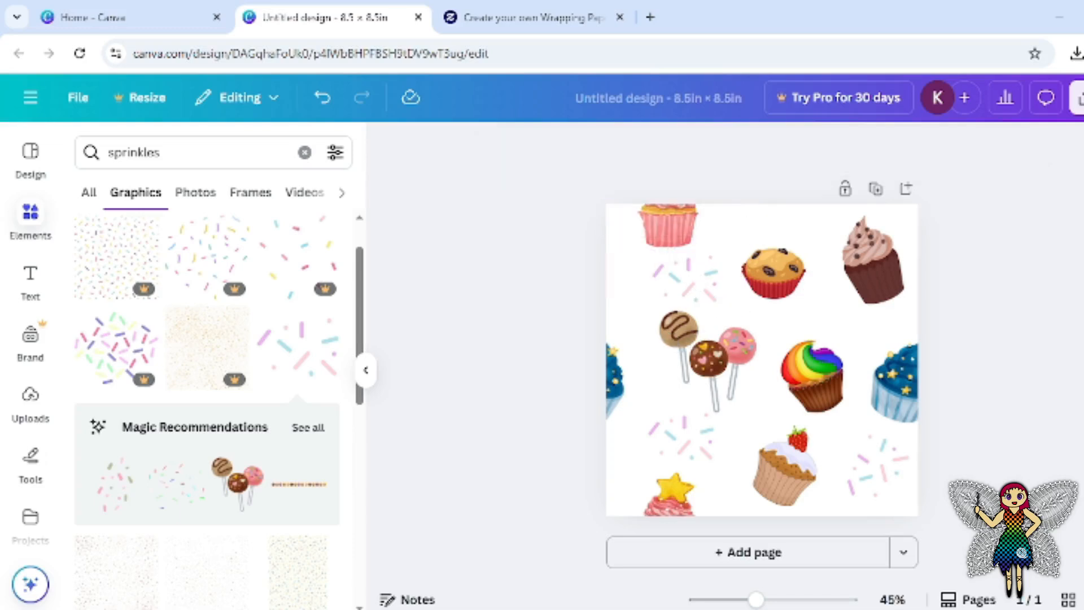
Download the finished cupcake tile as a PNG at 2,000 × 2,000 px.
{"action": "left_click", "coordinate": [1077, 97]}
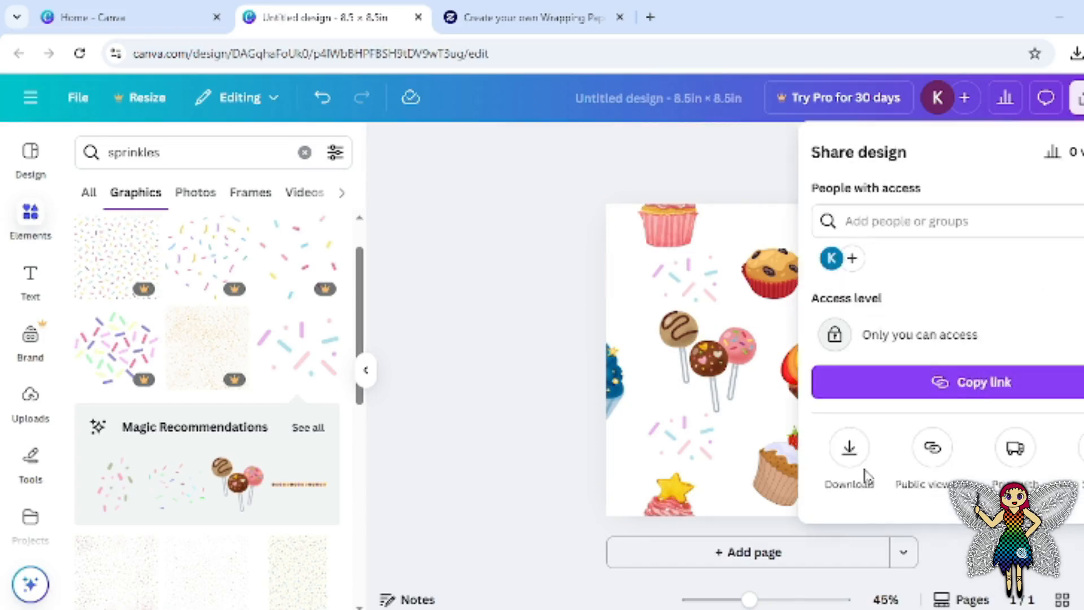
{"action": "left_click", "coordinate": [848, 449]}
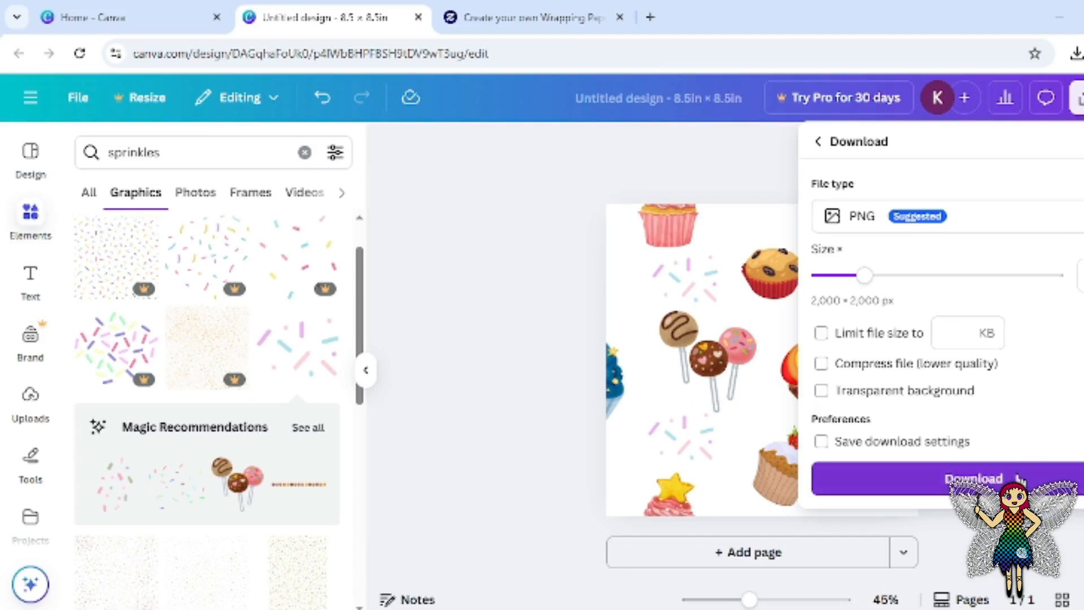
{"action": "left_click", "coordinate": [1020, 478]}
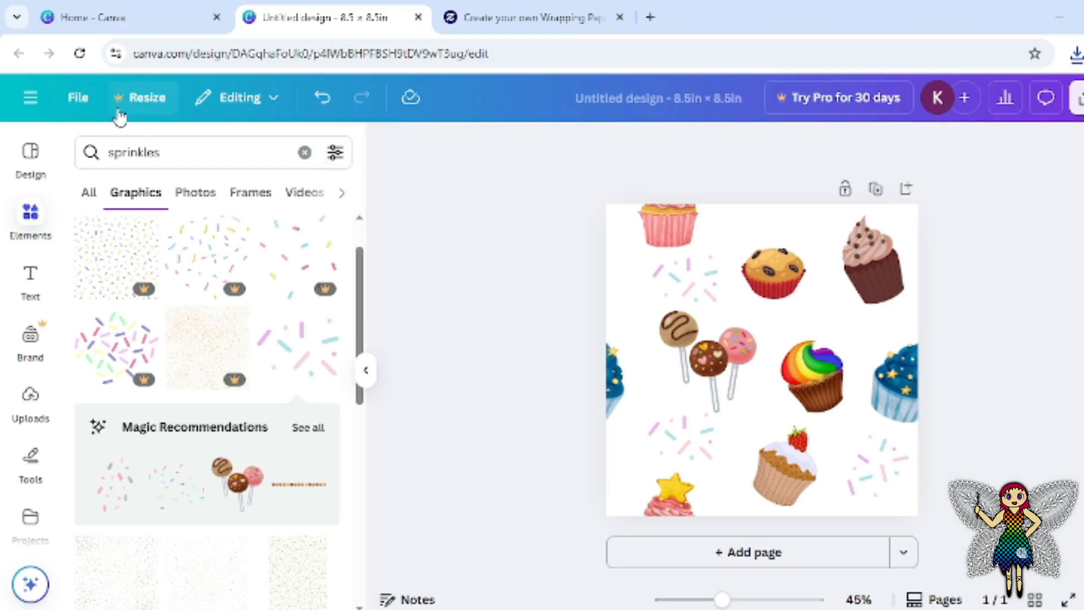
Create a new blank 8.5 × 8.5 in design and bring the downloaded cupcake tile into the uploads.
{"action": "left_click", "coordinate": [181, 25]}
{"action": "left_click", "coordinate": [796, 349]}
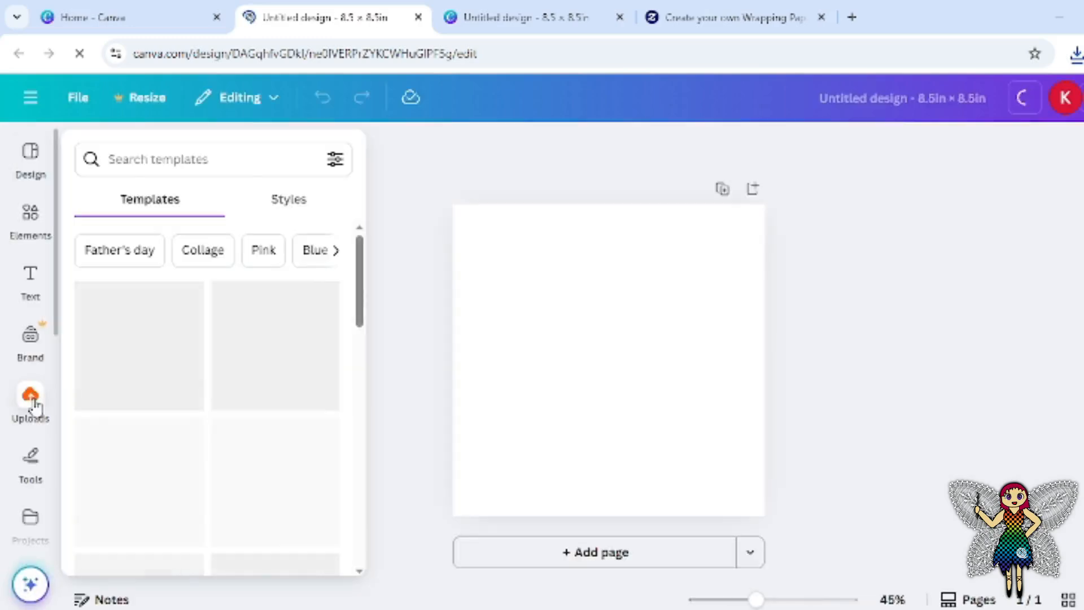
{"action": "left_click", "coordinate": [30, 395]}
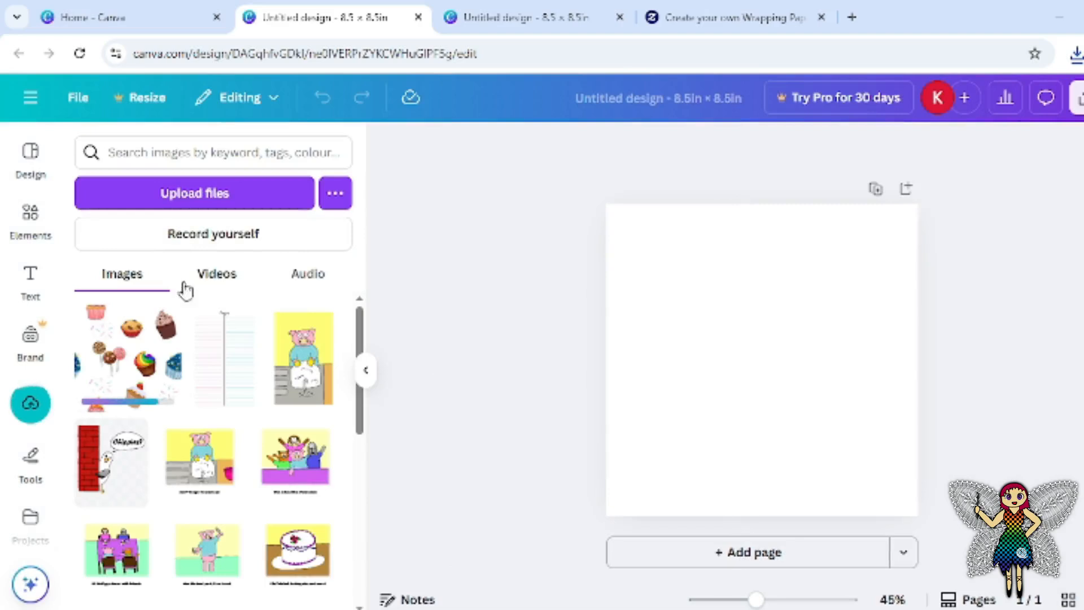
Add the grid with four equal cells in a 2 × 2 layout to the page and set its grid spacing to 0.
{"action": "left_click", "coordinate": [32, 214]}
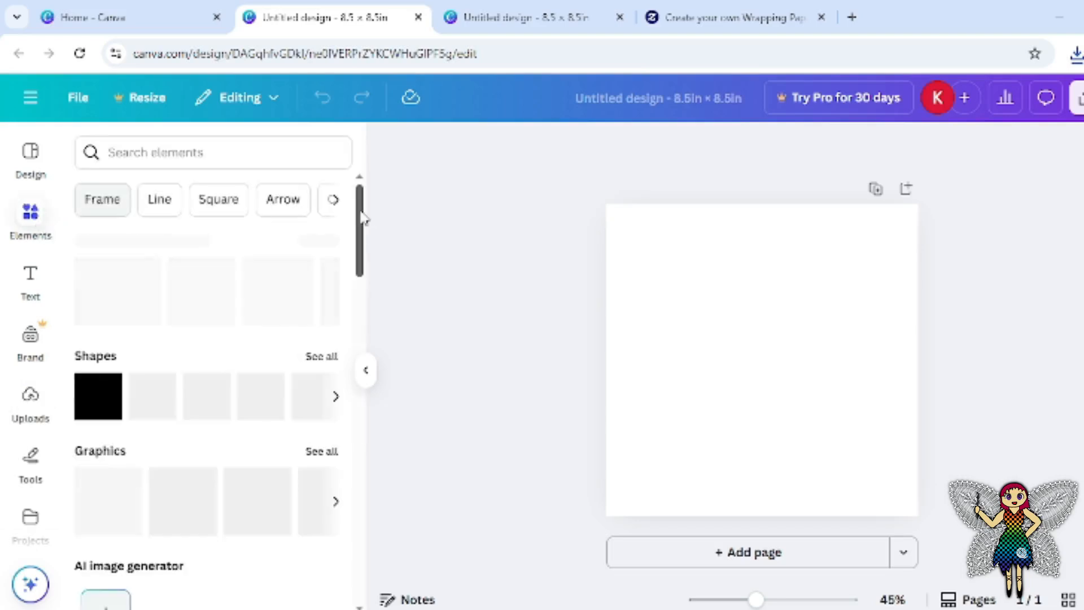
{"action": "left_click_drag", "start_coordinate": [362, 217], "coordinate": [357, 559]}
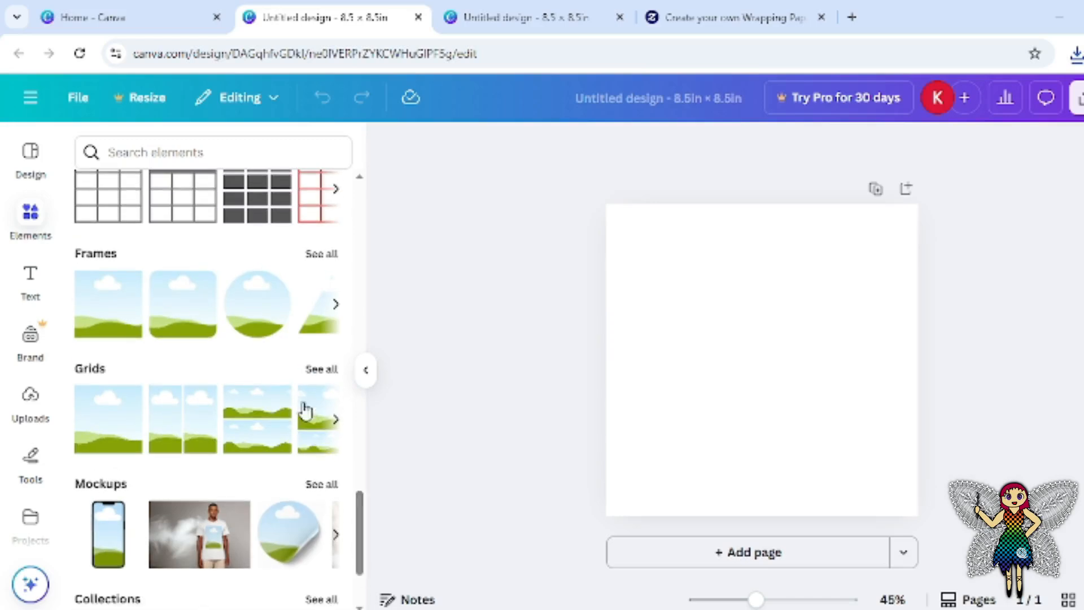
{"action": "left_click", "coordinate": [319, 370]}
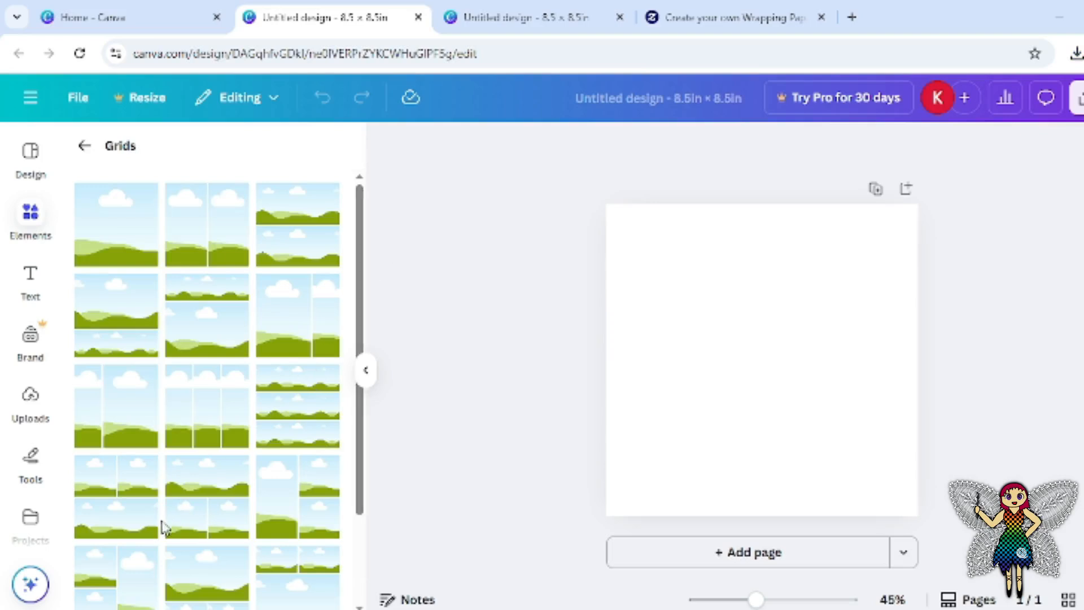
{"action": "left_click_drag", "start_coordinate": [361, 308], "coordinate": [358, 553]}
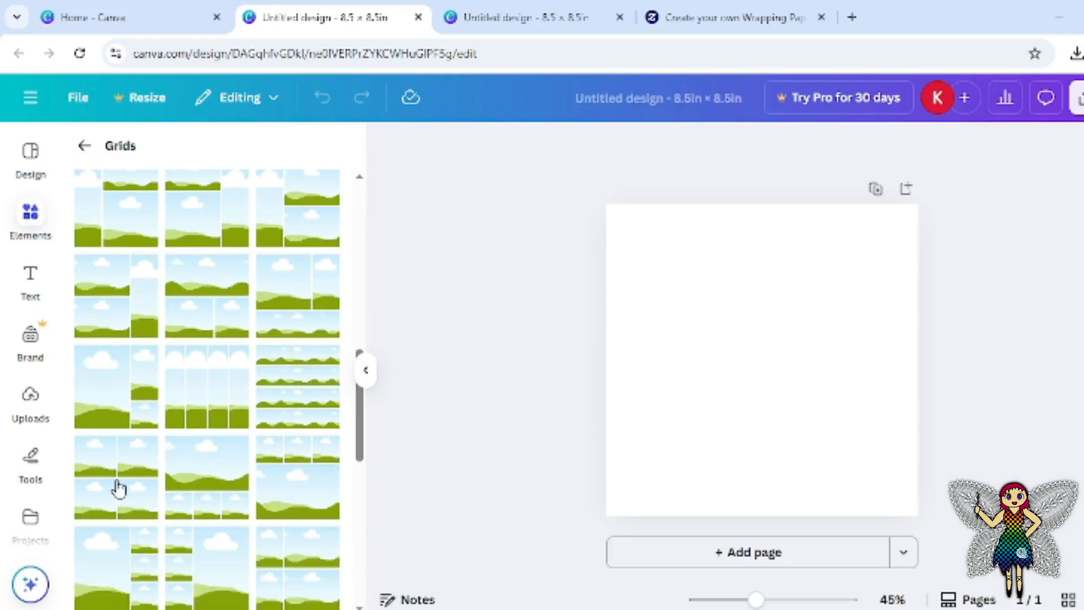
{"action": "left_click", "coordinate": [119, 489]}
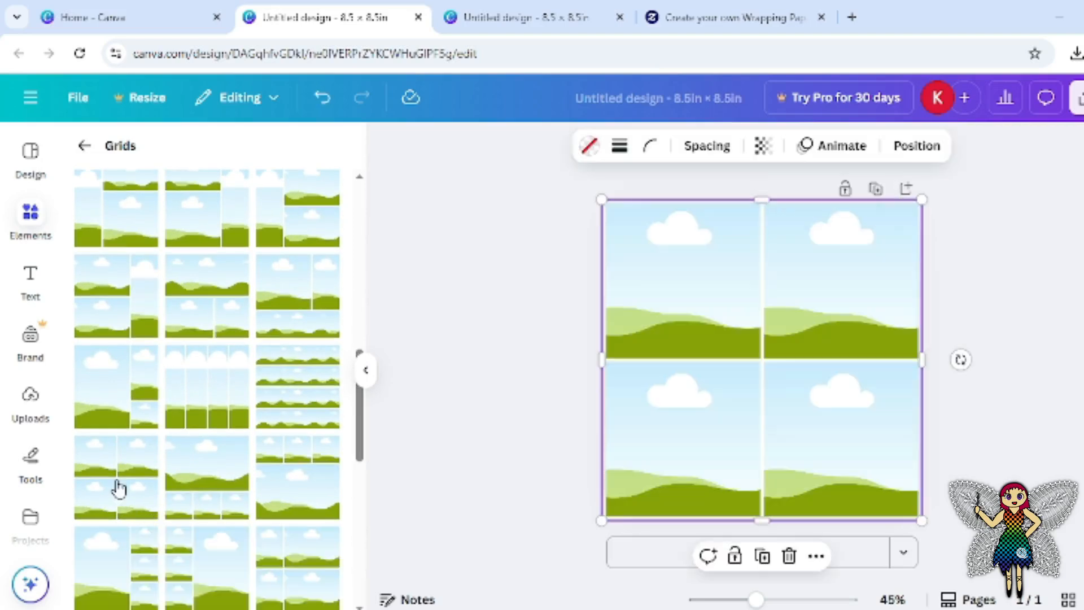
{"action": "left_click", "coordinate": [707, 149]}
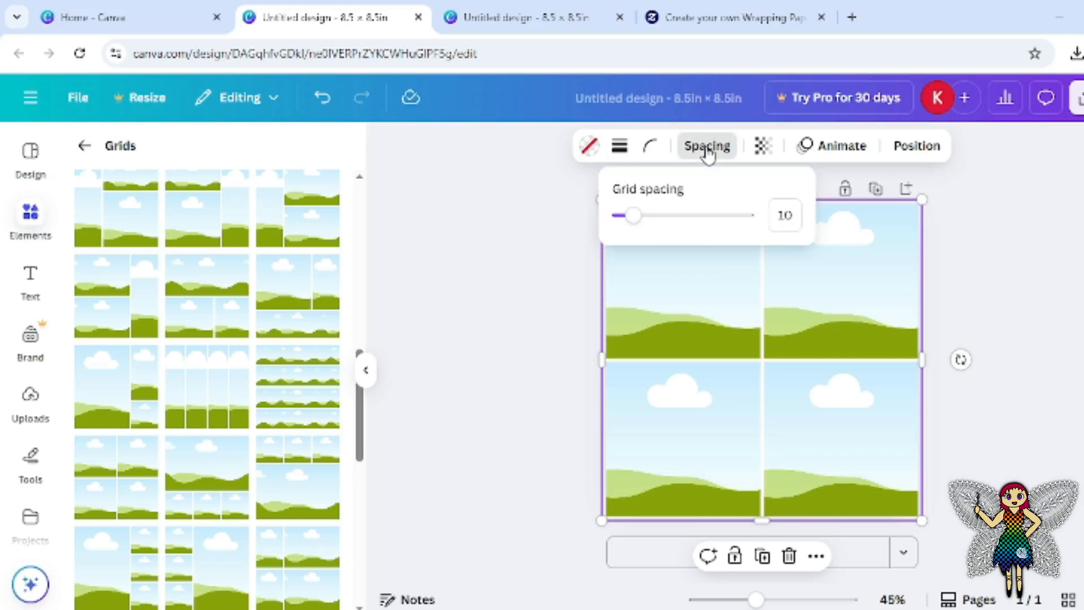
{"action": "left_click_drag", "start_coordinate": [633, 215], "coordinate": [554, 247]}
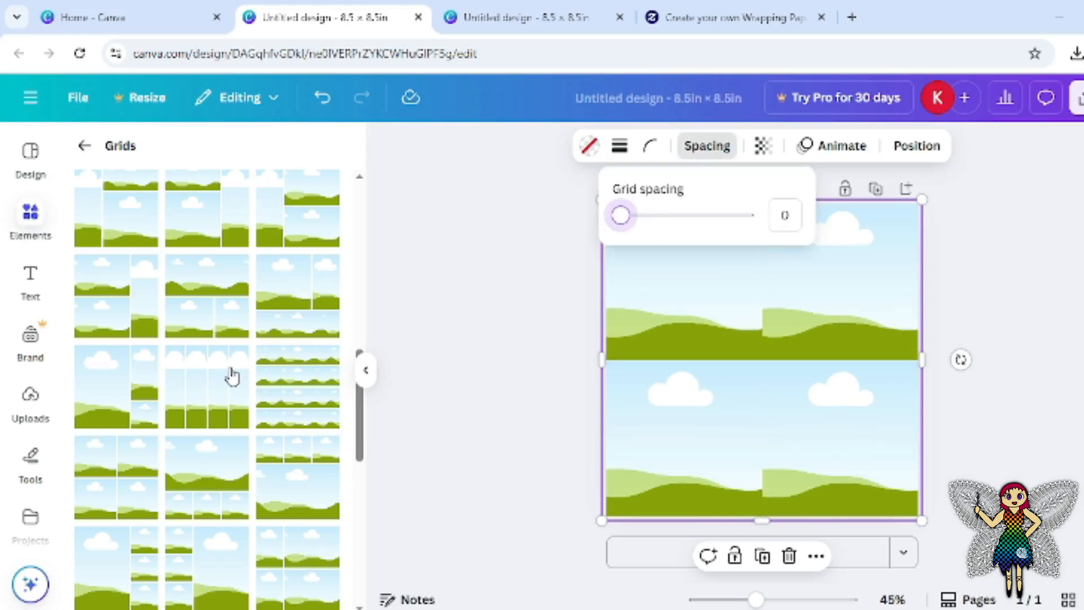
Fill all four grid cells with the uploaded cupcake tile image.
{"action": "left_click", "coordinate": [22, 416]}
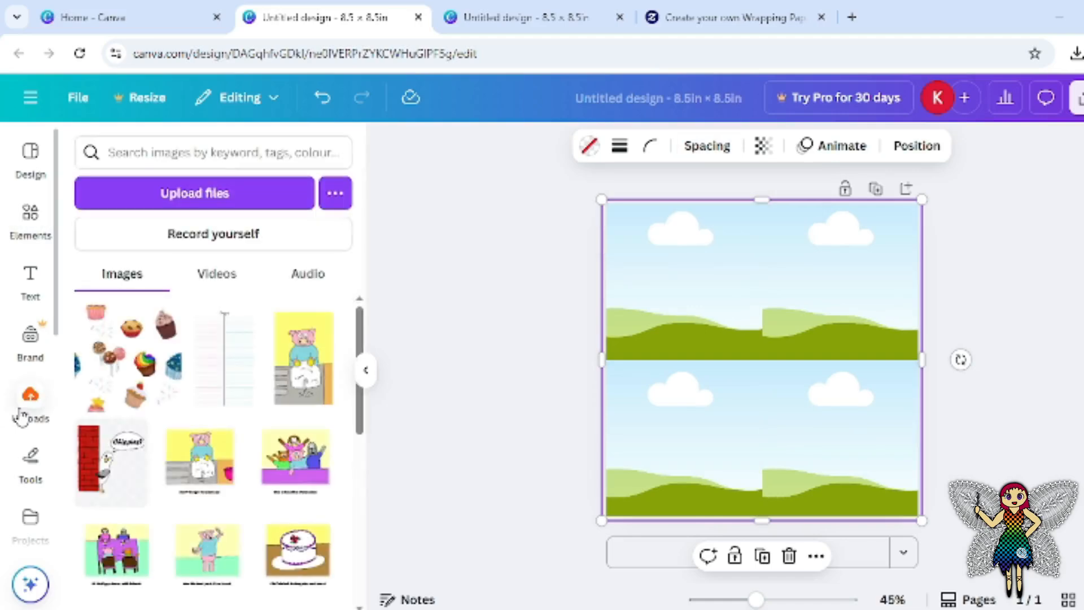
{"action": "left_click_drag", "start_coordinate": [155, 387], "coordinate": [680, 296]}
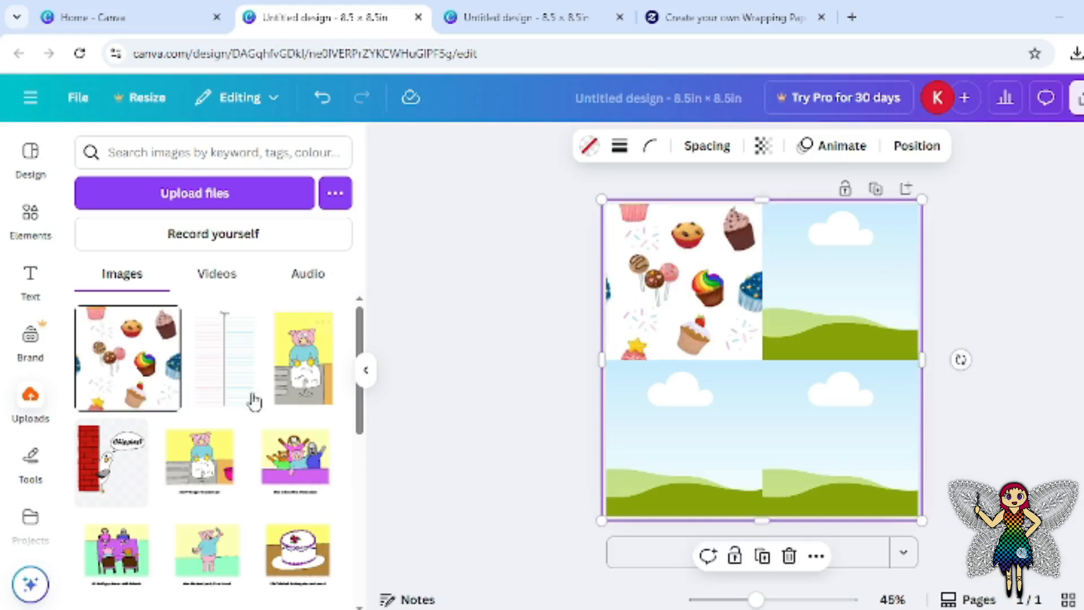
{"action": "left_click_drag", "start_coordinate": [766, 315], "coordinate": [788, 302]}
{"action": "left_click_drag", "start_coordinate": [110, 393], "coordinate": [668, 452]}
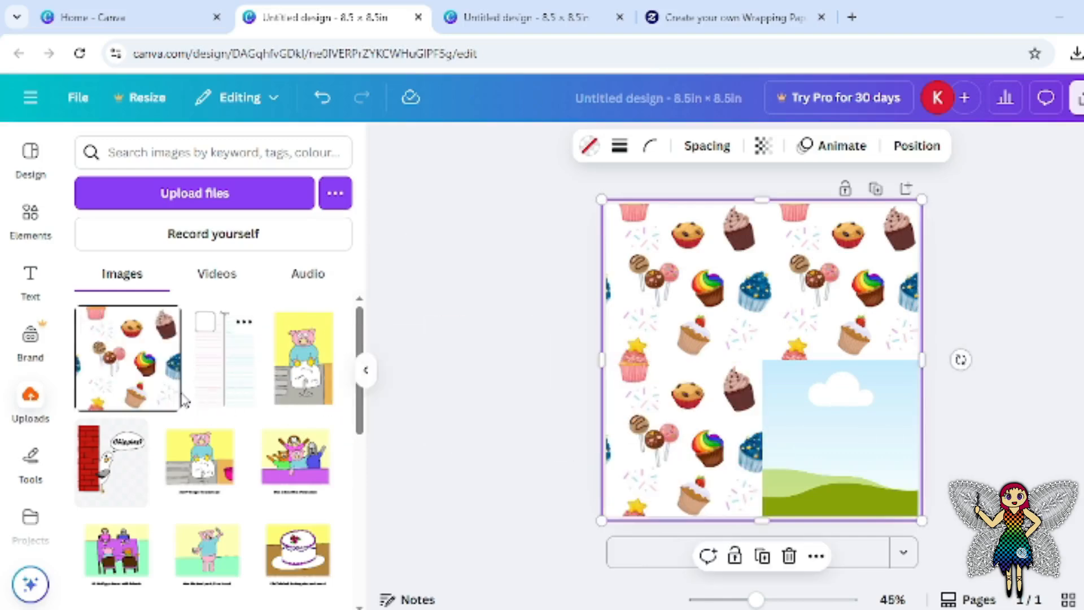
{"action": "left_click_drag", "start_coordinate": [146, 395], "coordinate": [871, 435]}
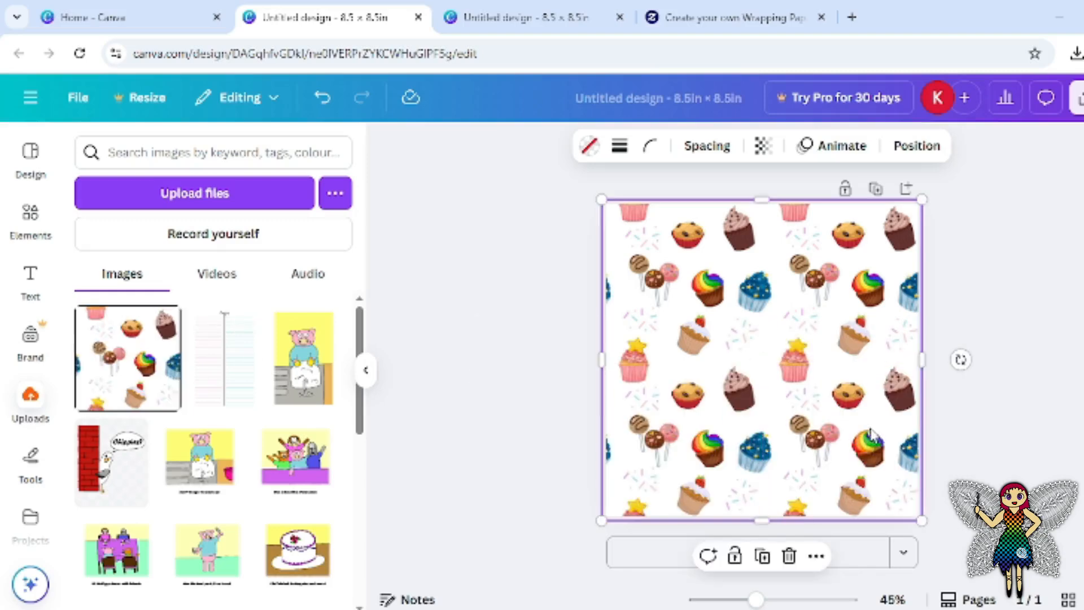
Switch to the Zazzle wrapping paper design and shrink the cupcake tile on the Front sheet to about 22.6 cm wide.
{"action": "left_click_drag", "start_coordinate": [755, 598], "coordinate": [840, 599]}
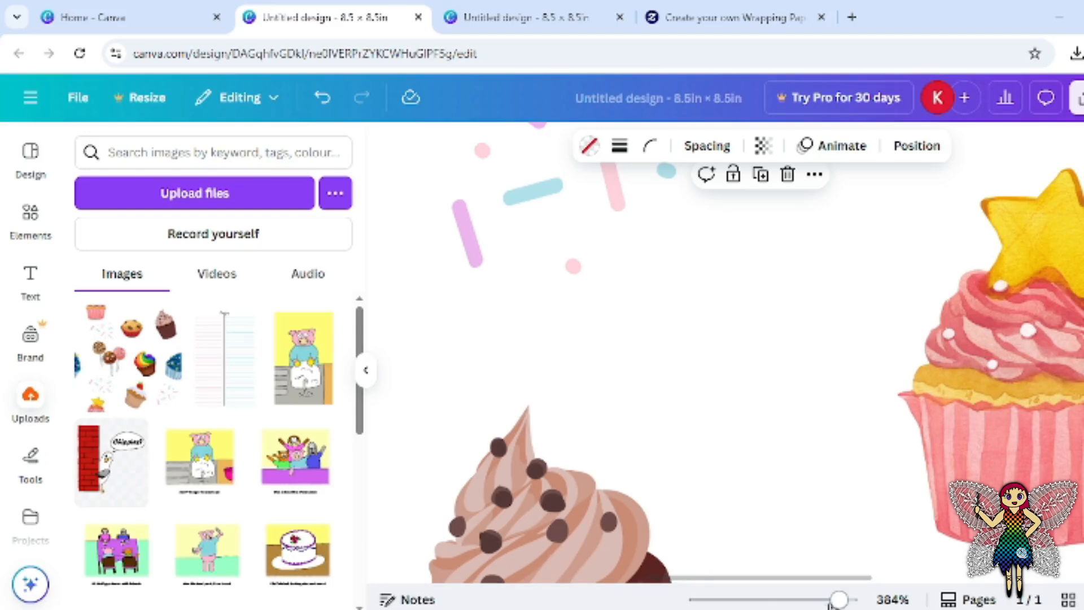
{"action": "left_click_drag", "start_coordinate": [840, 603], "coordinate": [743, 603]}
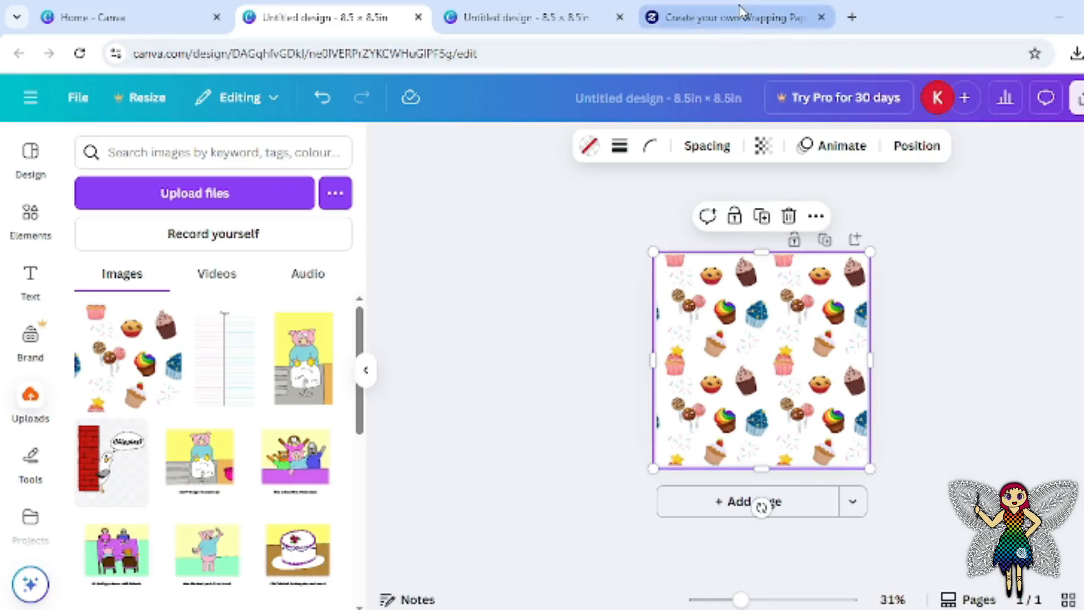
{"action": "left_click", "coordinate": [731, 25]}
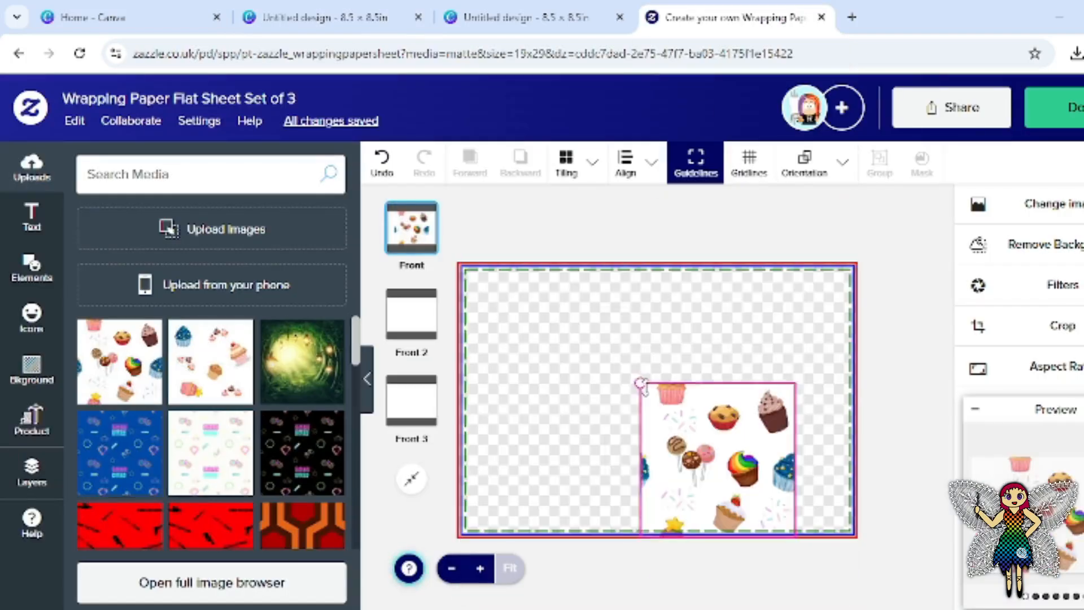
{"action": "left_click_drag", "start_coordinate": [641, 384], "coordinate": [670, 413]}
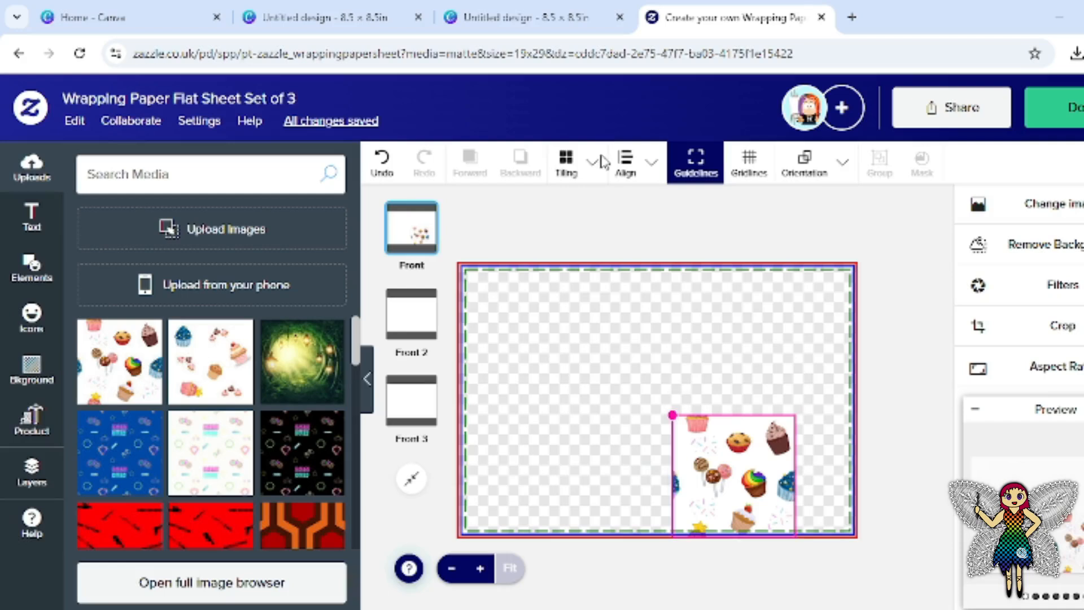
Try Half Brick tiling for the cupcake tile on the Front sheet.
{"action": "left_click", "coordinate": [589, 178]}
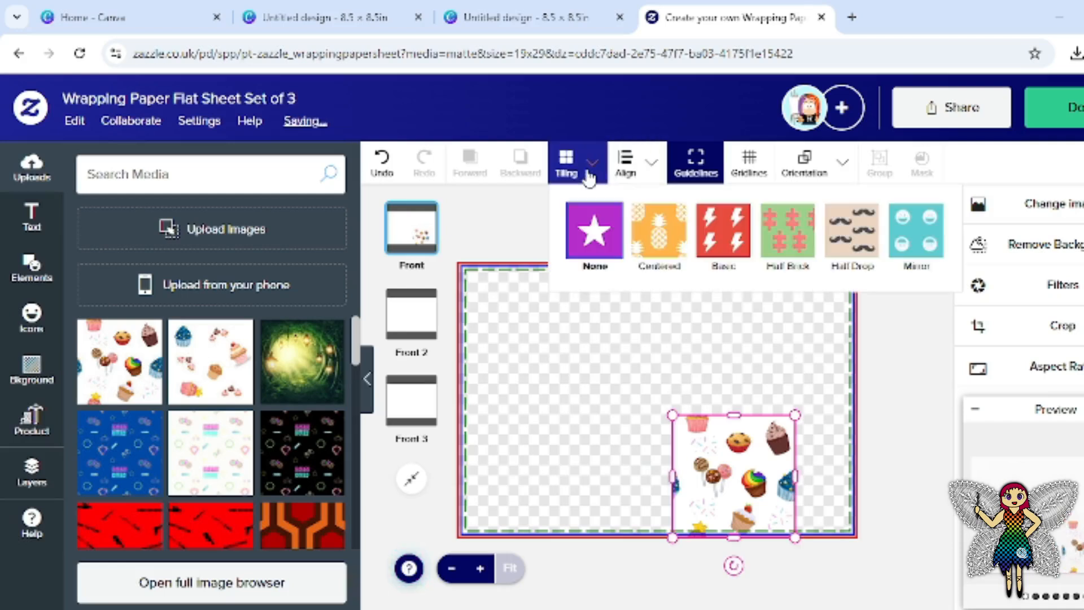
{"action": "left_click", "coordinate": [796, 251]}
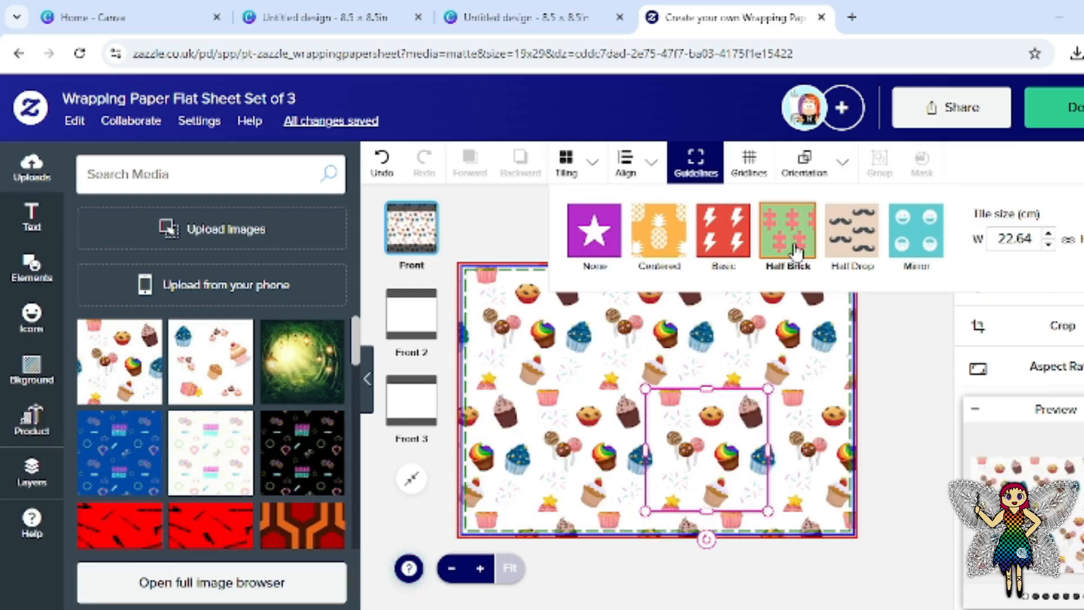
{"action": "left_click", "coordinate": [925, 435]}
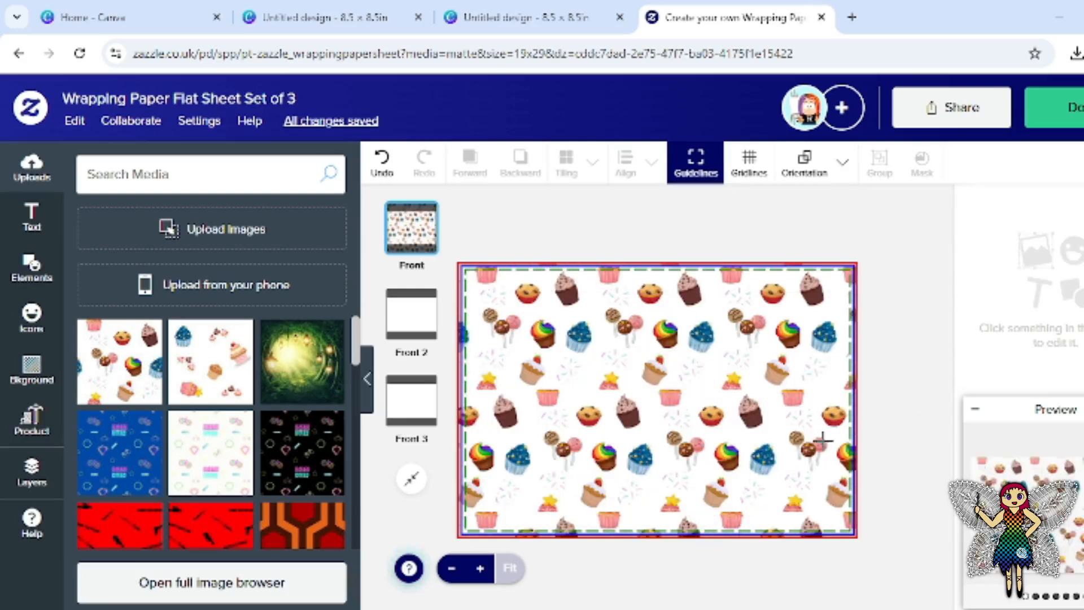
Apply Basic tiling to the cupcake tile on the Front sheet.
{"action": "left_click", "coordinate": [751, 429]}
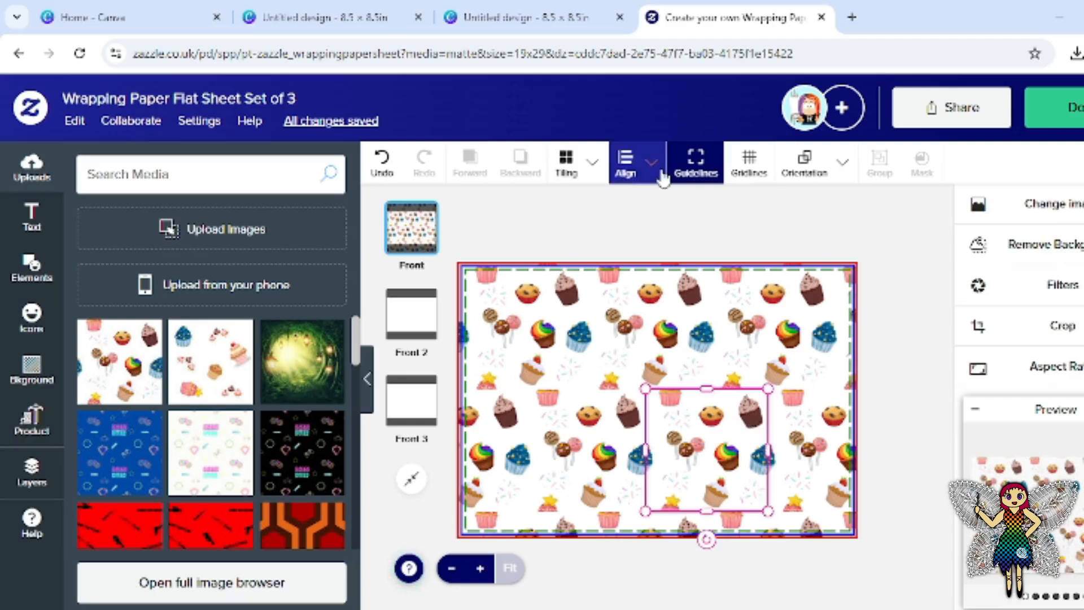
{"action": "left_click", "coordinate": [598, 172]}
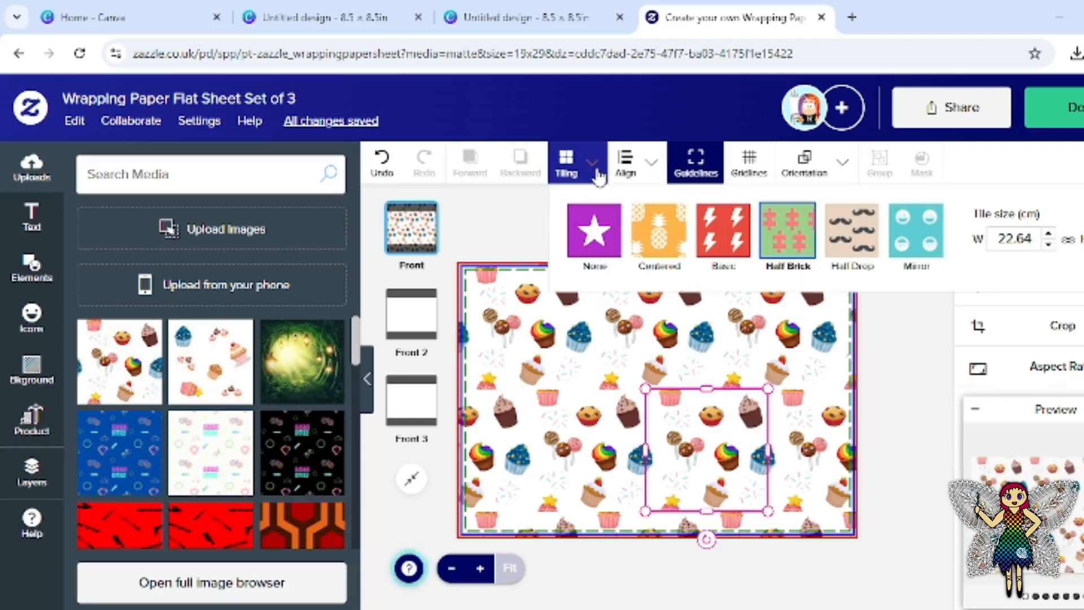
{"action": "left_click", "coordinate": [731, 245]}
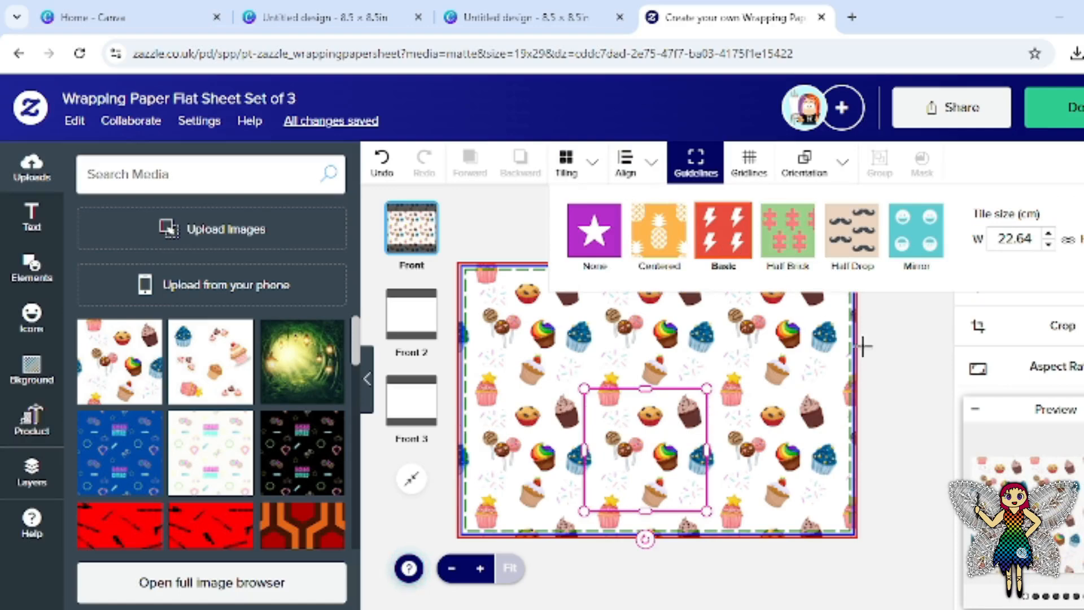
{"action": "left_click", "coordinate": [885, 417]}
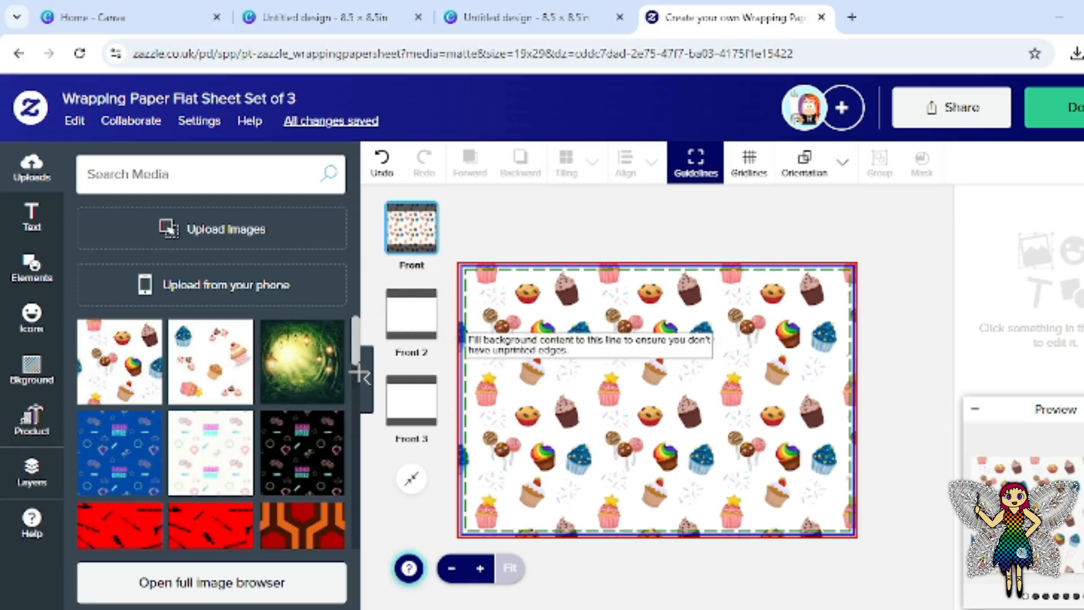
Place the second uploaded cupcake image on the Front 2 sheet and shrink it to about 18.7 cm wide.
{"action": "left_click", "coordinate": [397, 319]}
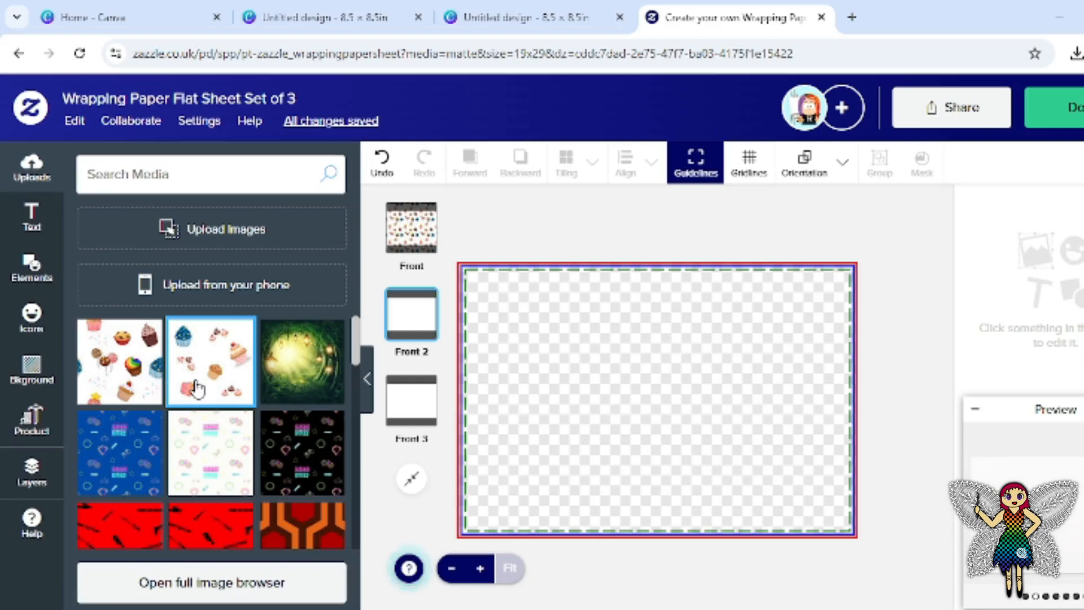
{"action": "left_click", "coordinate": [196, 388]}
{"action": "left_click_drag", "start_coordinate": [520, 263], "coordinate": [695, 438]}
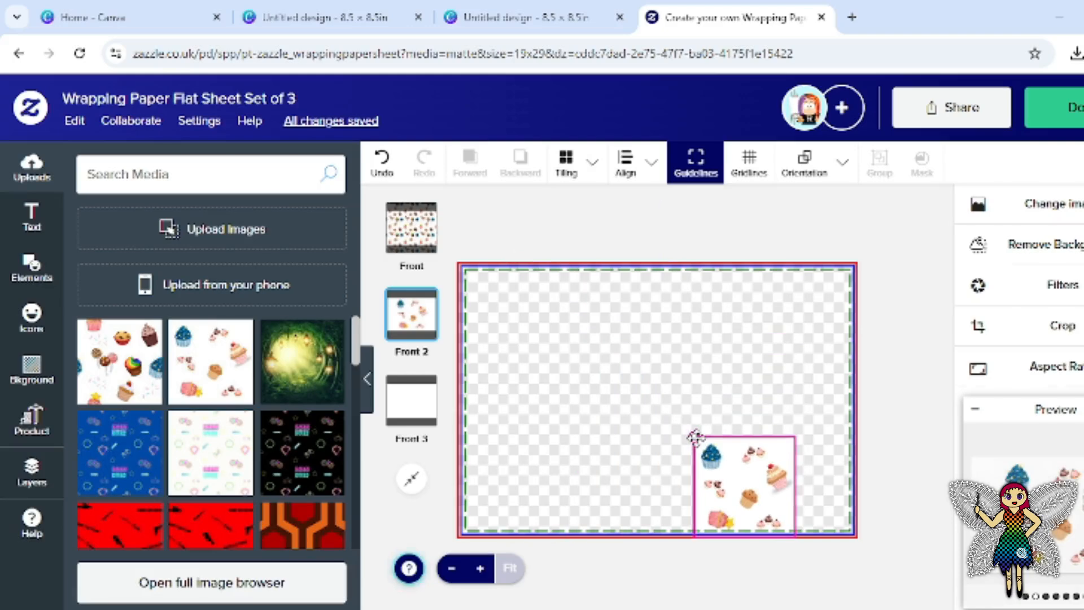
Apply Basic tiling to the cupcake image on the Front 2 sheet.
{"action": "left_click", "coordinate": [585, 175]}
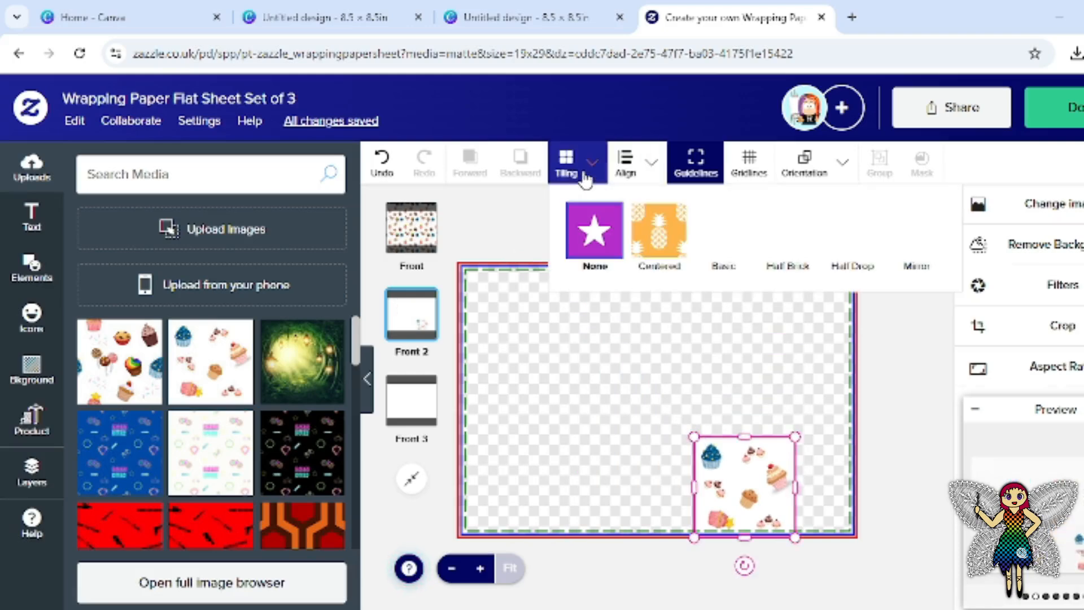
{"action": "left_click", "coordinate": [731, 248]}
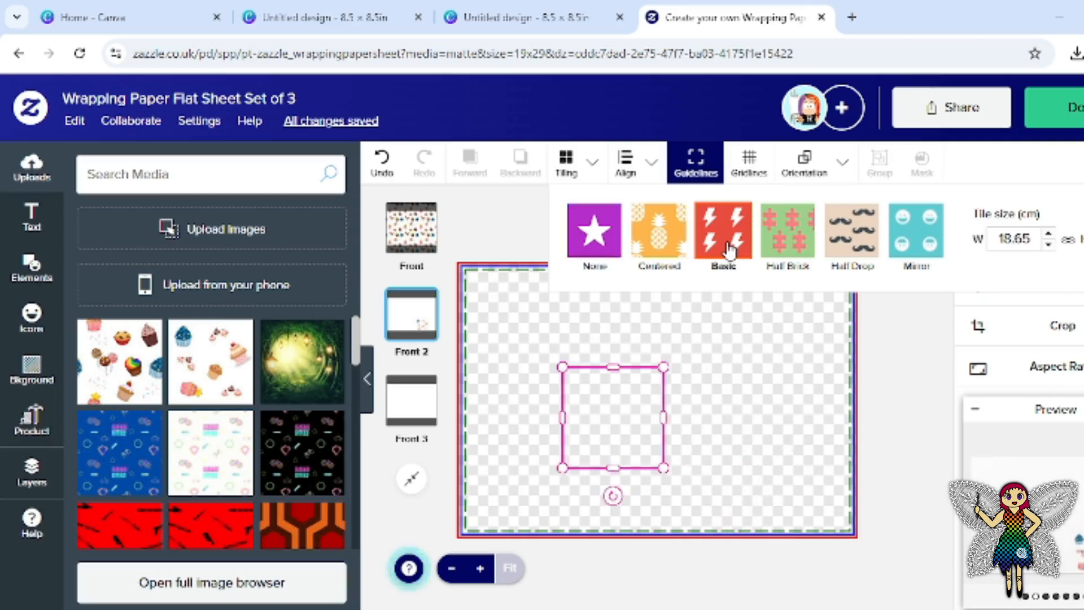
{"action": "left_click", "coordinate": [871, 416]}
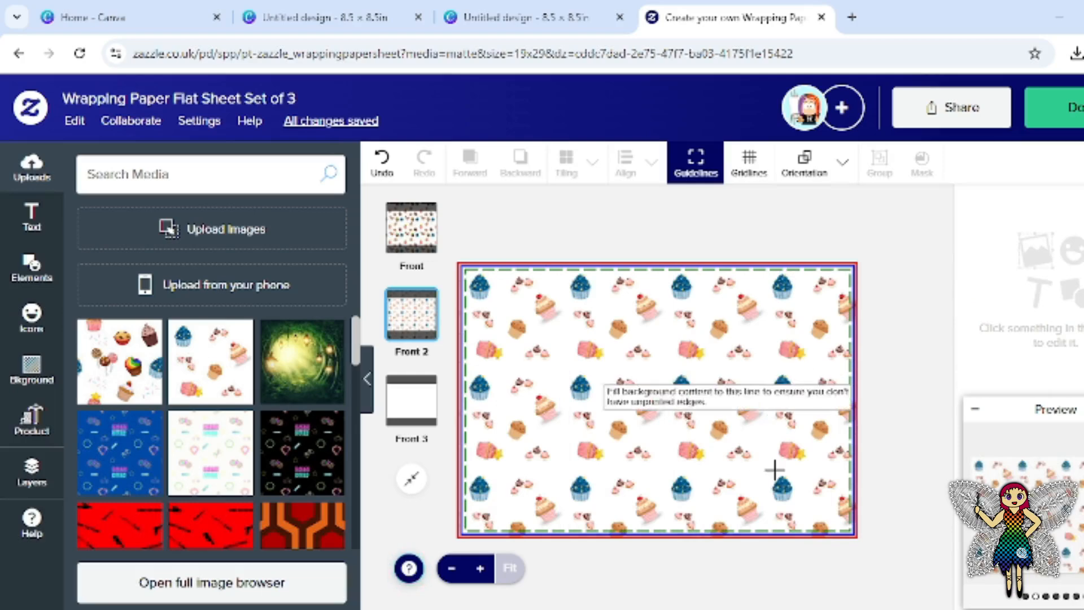
Return to the Front sheet and examine its tiled pattern in comparison with the Front 2 sheet.
{"action": "left_click", "coordinate": [402, 242]}
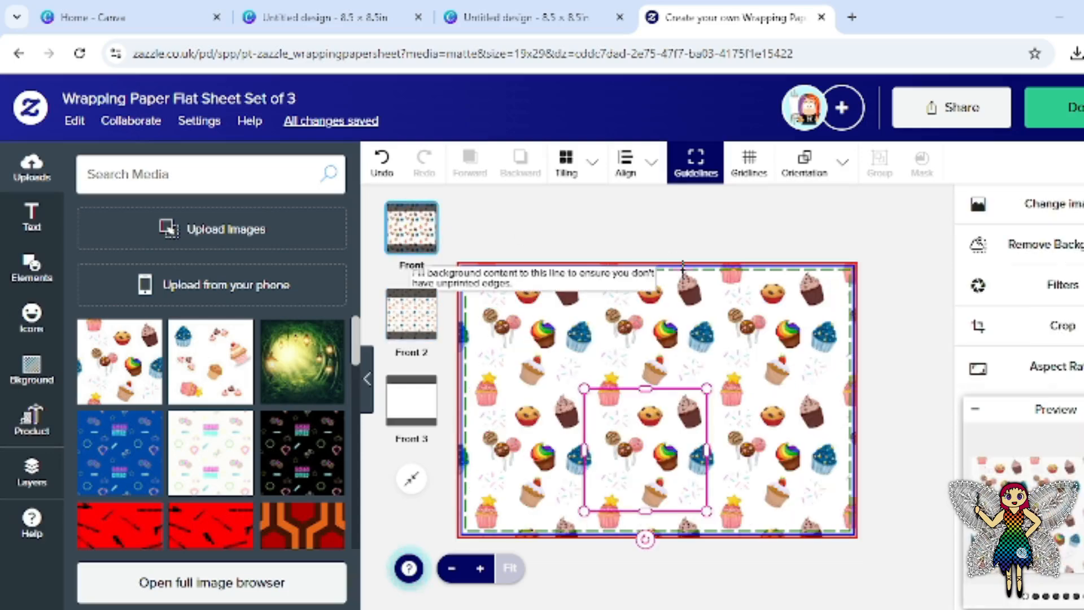
{"action": "left_click", "coordinate": [670, 244]}
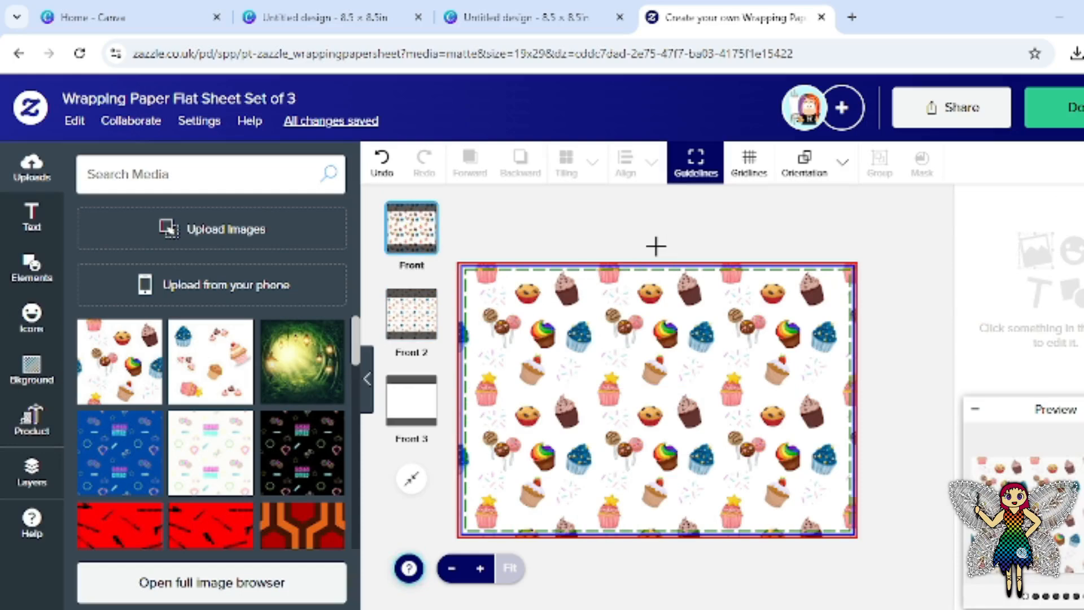
Switch to the Redbubble Add Your Work page and enable the Graphic T-Shirts product.
{"action": "left_click", "coordinate": [852, 18]}
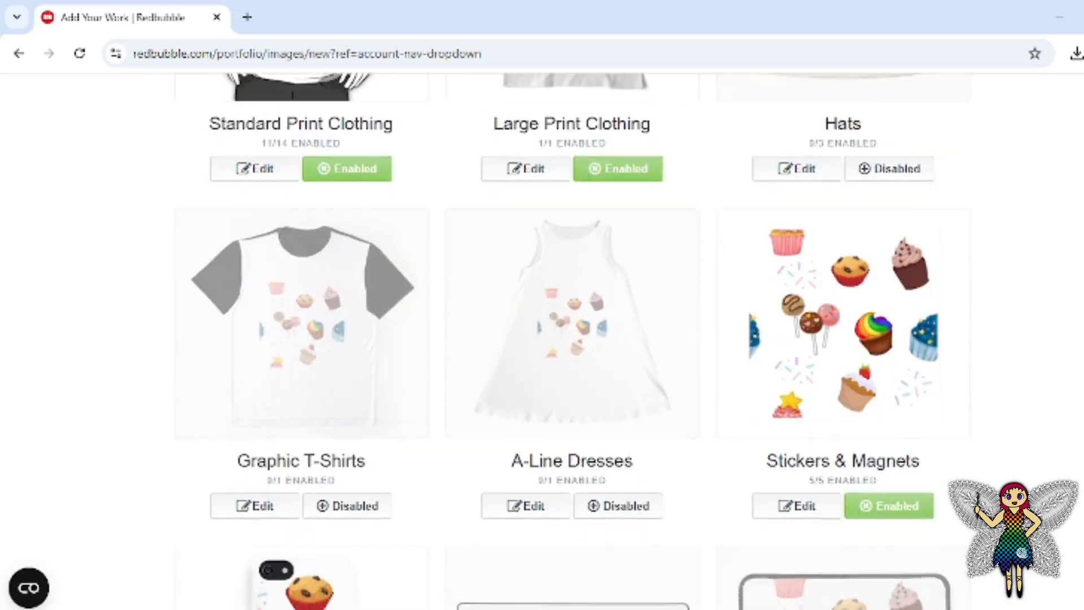
{"action": "scroll", "coordinate": [580, 339], "scroll_direction": "down", "scroll_amount": 3}
{"action": "scroll", "coordinate": [572, 339], "scroll_direction": "down", "scroll_amount": 3}
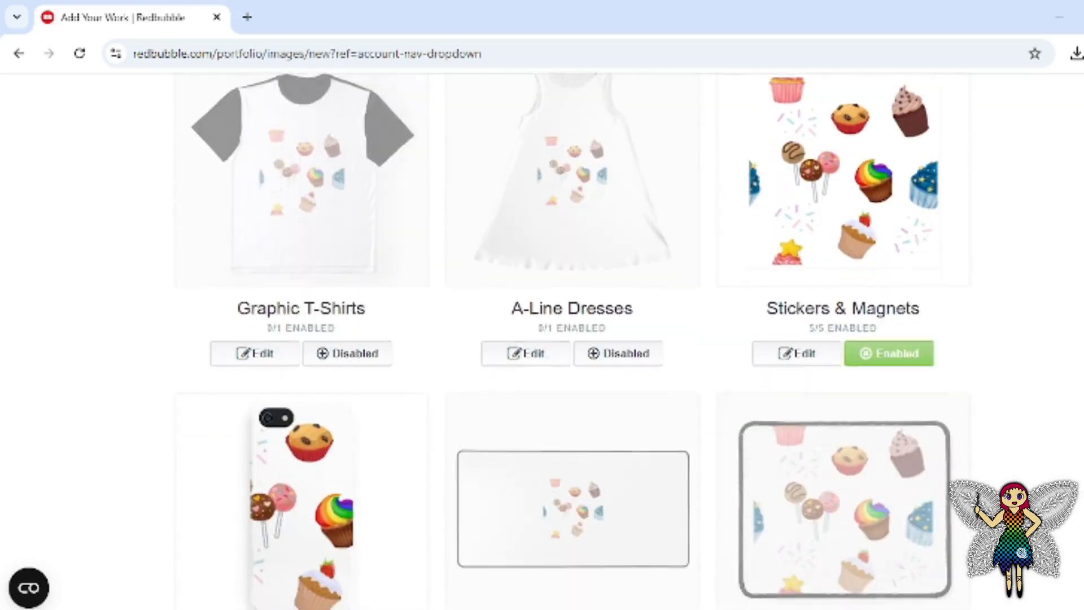
{"action": "scroll", "coordinate": [579, 339], "scroll_direction": "up", "scroll_amount": 5}
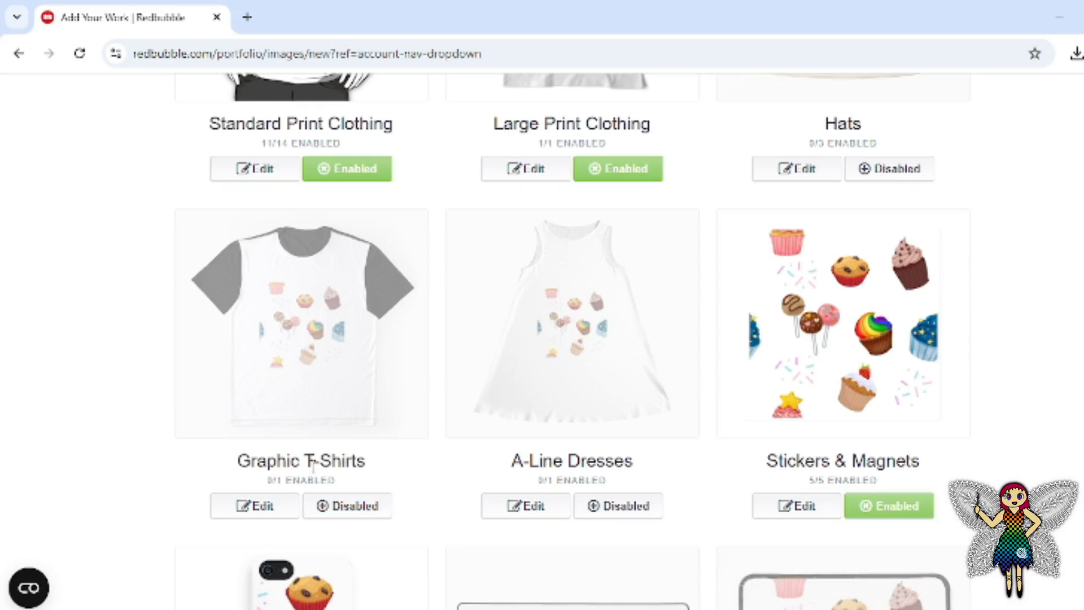
{"action": "left_click", "coordinate": [256, 506]}
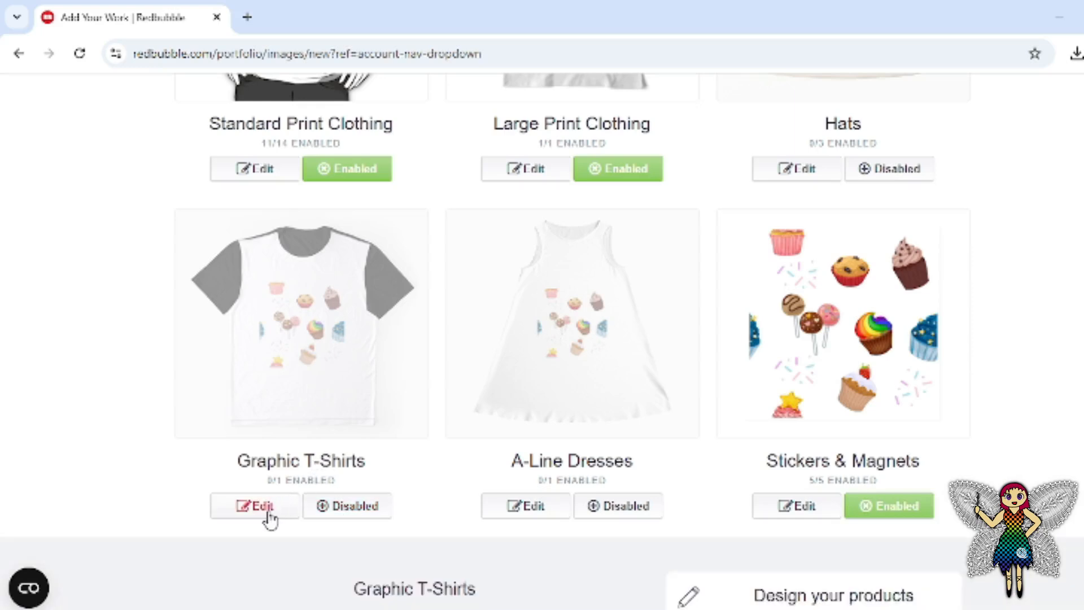
{"action": "left_click", "coordinate": [327, 513]}
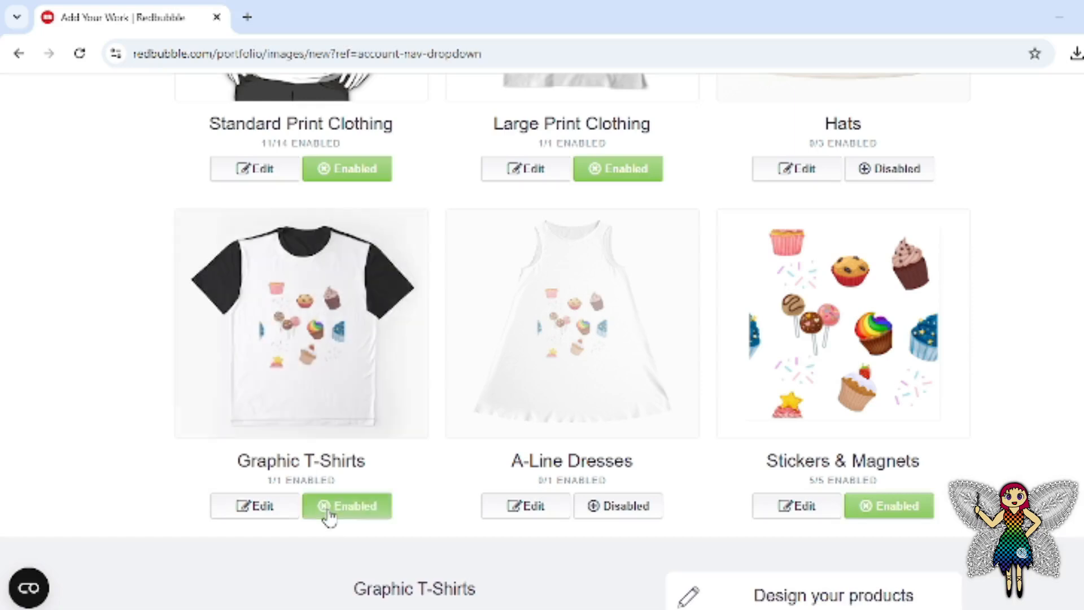
Set the Graphic T-Shirts design to the Regular grid pattern and apply the changes.
{"action": "left_click", "coordinate": [282, 507]}
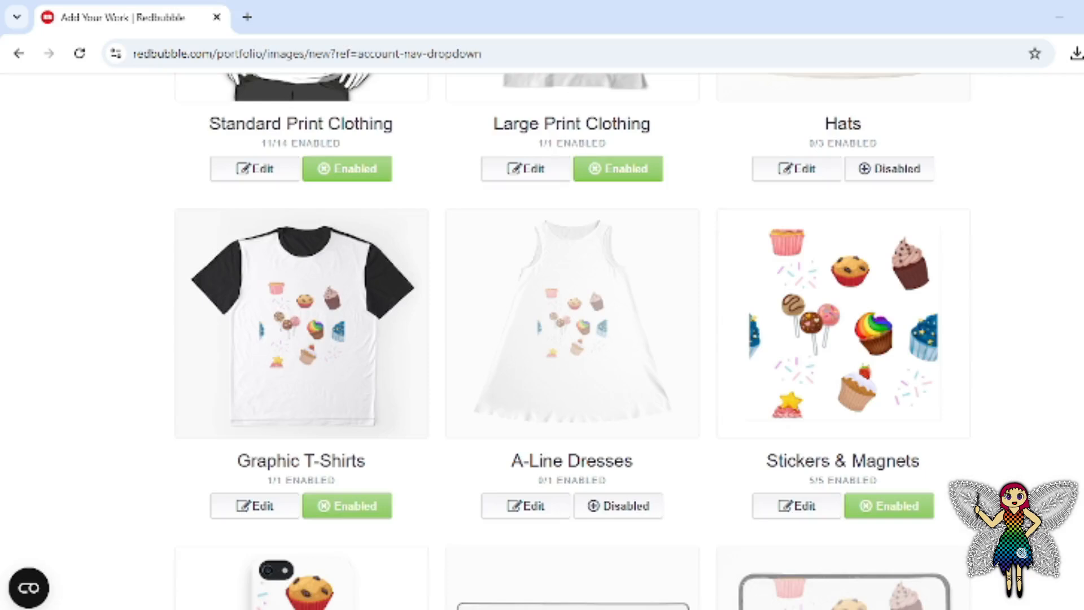
{"action": "scroll", "coordinate": [791, 115], "scroll_direction": "down", "scroll_amount": 6}
{"action": "left_click", "coordinate": [233, 113]}
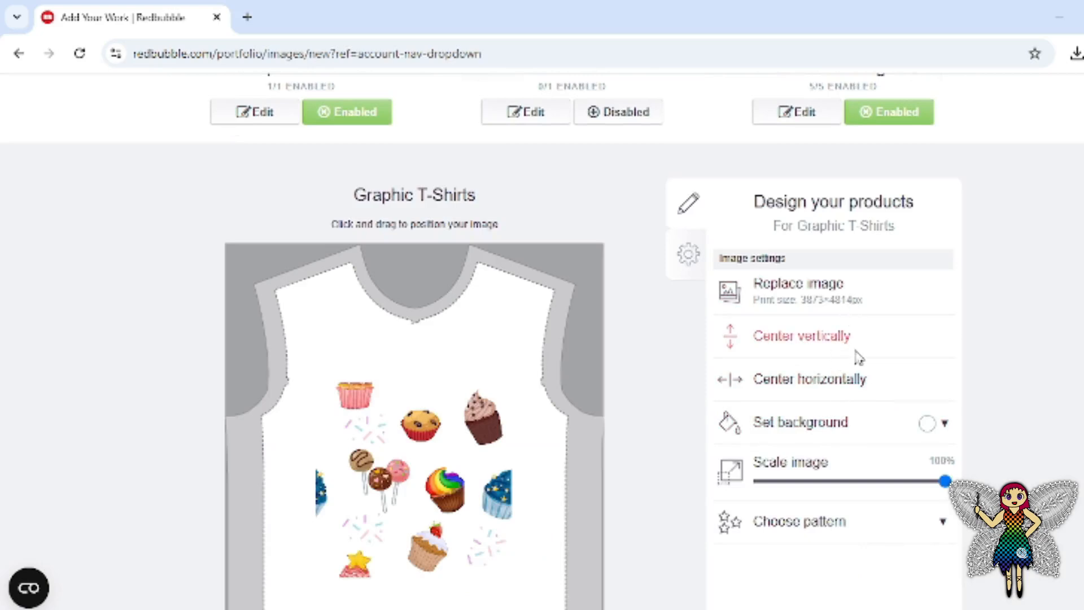
{"action": "left_click", "coordinate": [877, 534]}
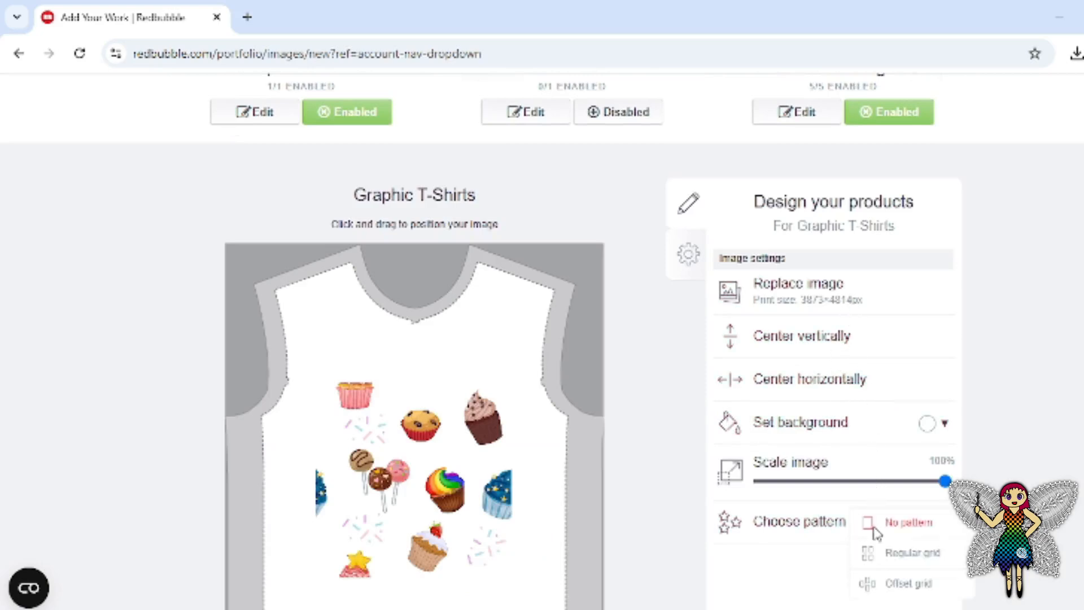
{"action": "left_click", "coordinate": [933, 556]}
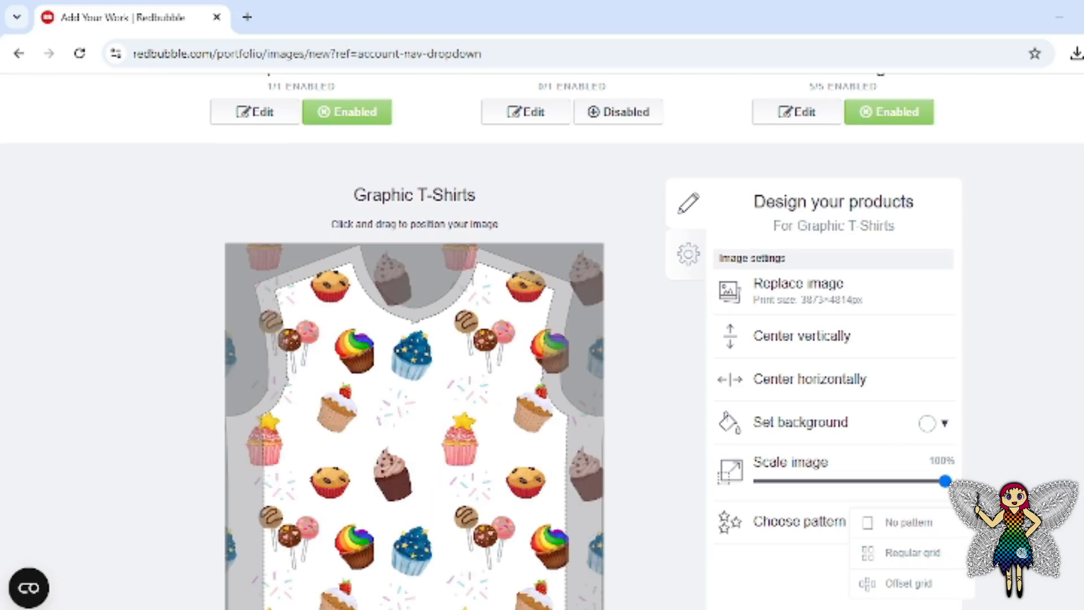
{"action": "scroll", "coordinate": [542, 339], "scroll_direction": "down", "scroll_amount": 4}
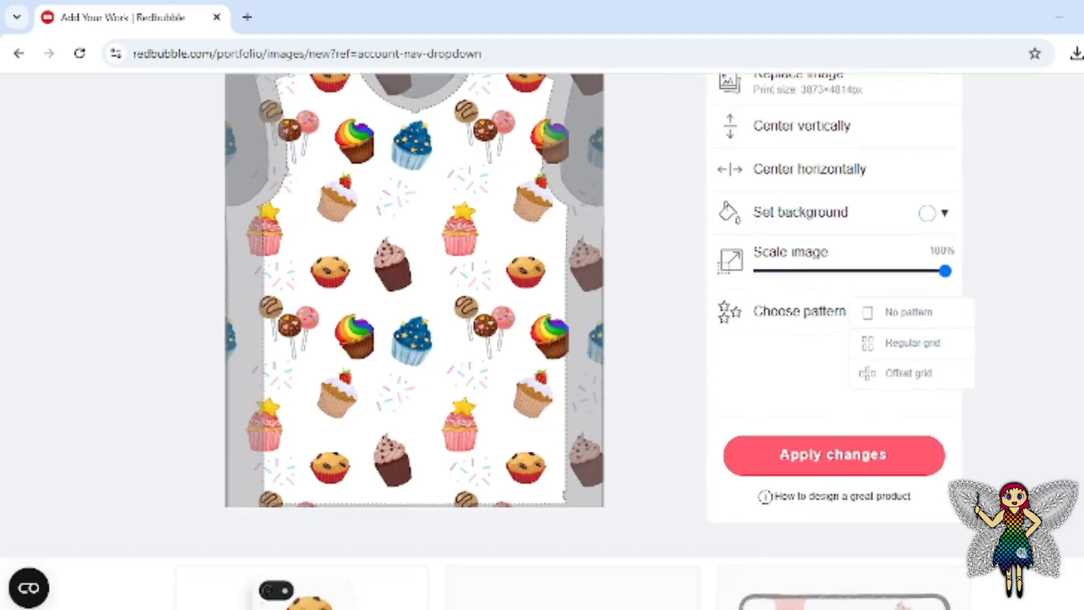
{"action": "scroll", "coordinate": [542, 339], "scroll_direction": "down", "scroll_amount": 1}
{"action": "scroll", "coordinate": [542, 339], "scroll_direction": "up", "scroll_amount": 1}
{"action": "scroll", "coordinate": [542, 339], "scroll_direction": "down", "scroll_amount": 3}
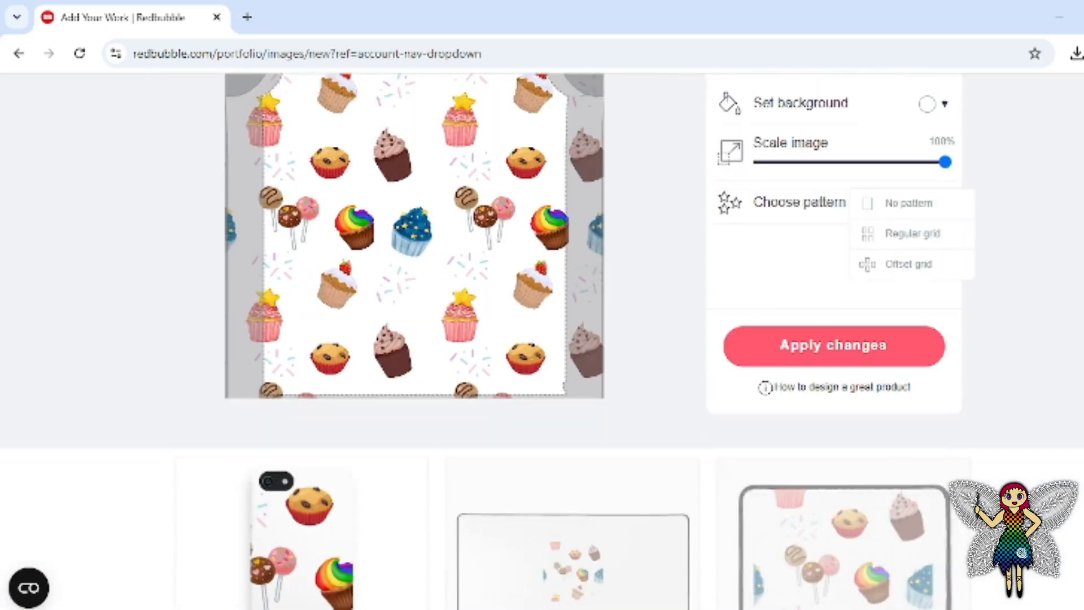
Open the Pillows & Totes design for editing and scale its cupcake image to 39%.
{"action": "scroll", "coordinate": [868, 366], "scroll_direction": "down", "scroll_amount": 11}
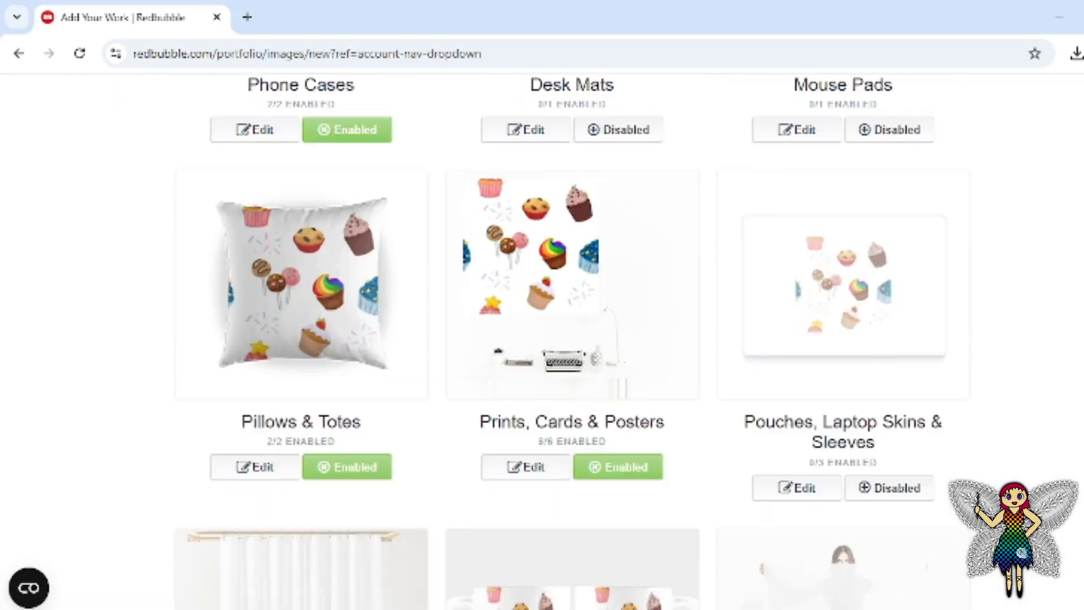
{"action": "scroll", "coordinate": [559, 339], "scroll_direction": "up", "scroll_amount": 10}
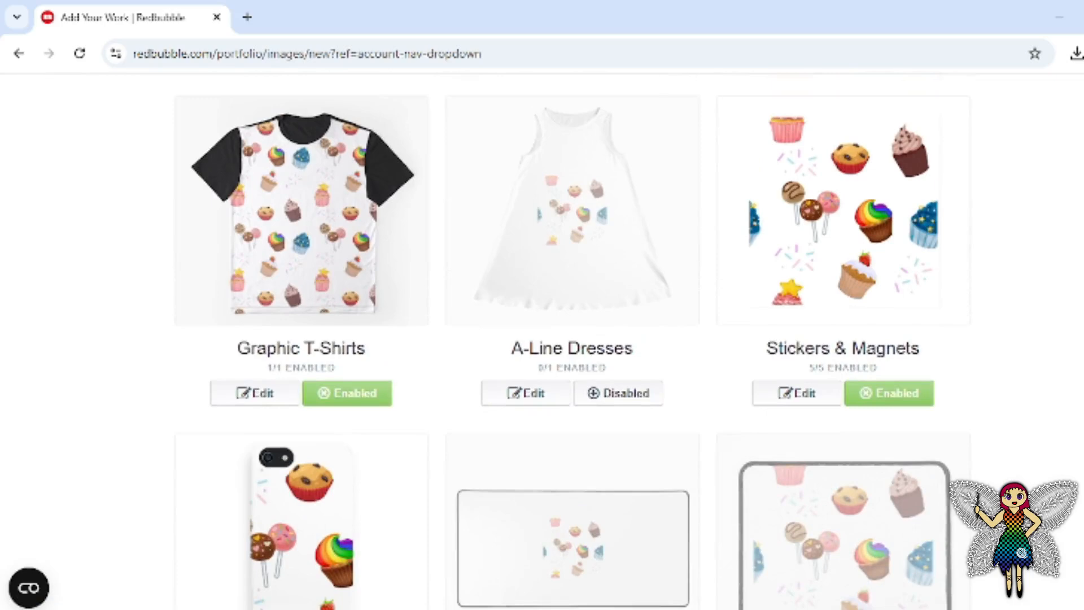
{"action": "scroll", "coordinate": [571, 342], "scroll_direction": "down", "scroll_amount": 6}
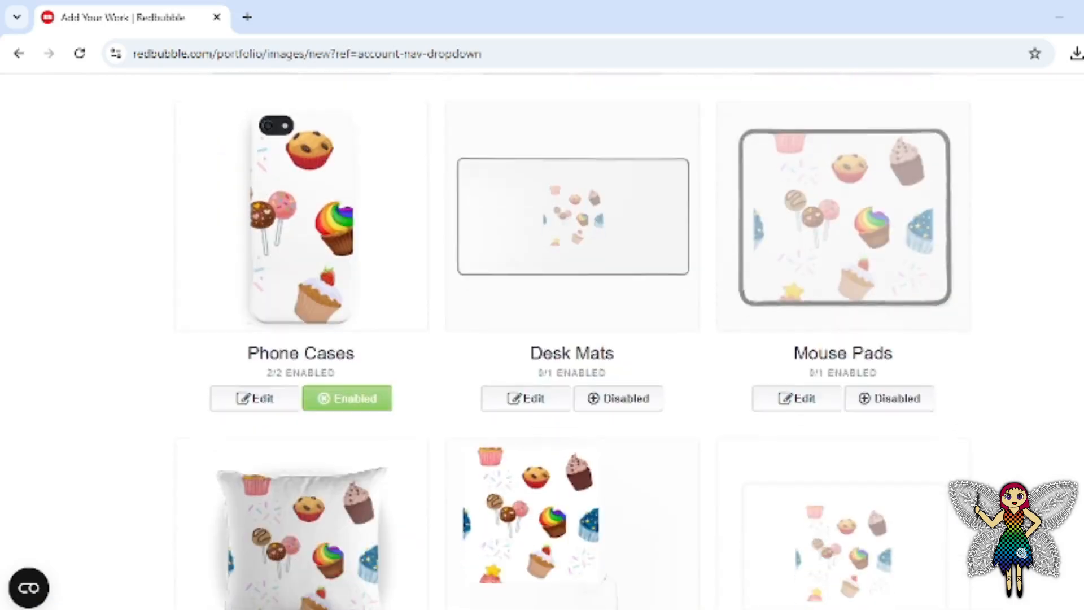
{"action": "scroll", "coordinate": [448, 465], "scroll_direction": "down", "scroll_amount": 5}
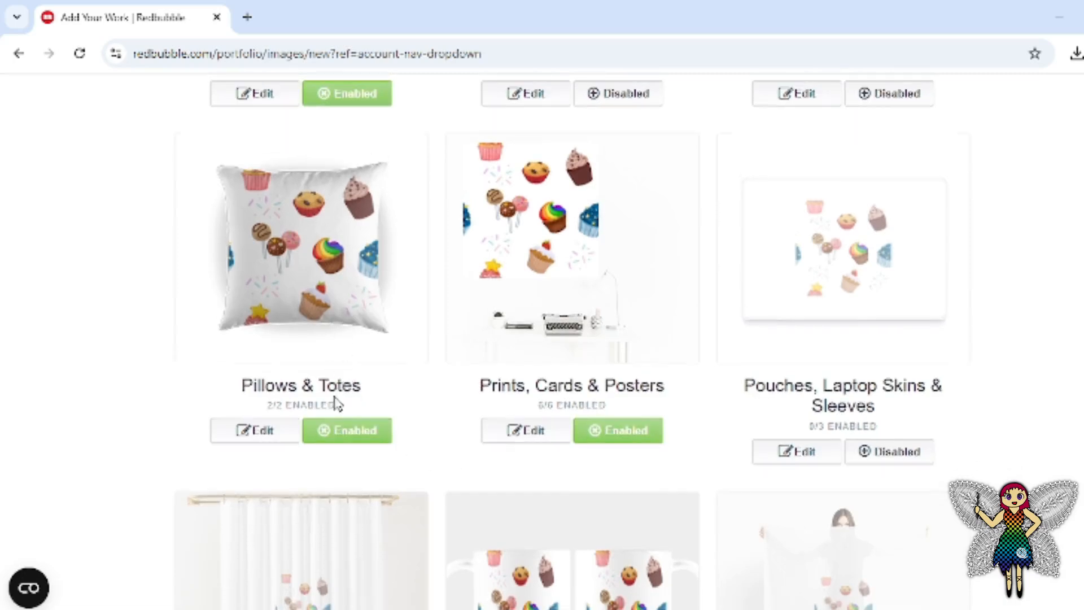
{"action": "left_click", "coordinate": [286, 436]}
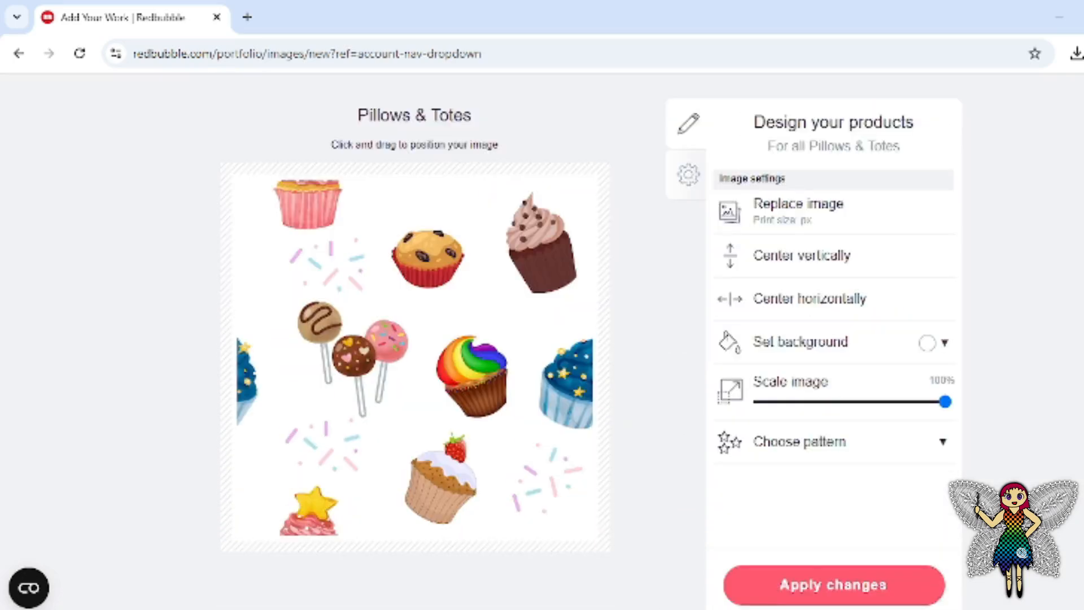
{"action": "left_click", "coordinate": [833, 313]}
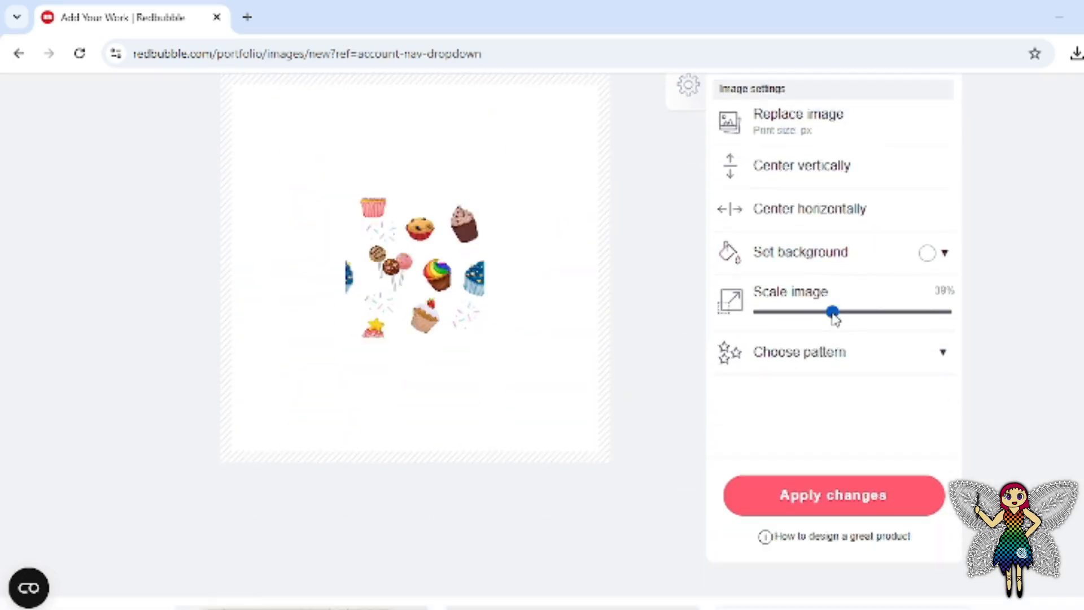
Set the Pillows & Totes design to the Regular grid pattern and apply the changes.
{"action": "left_click", "coordinate": [932, 367]}
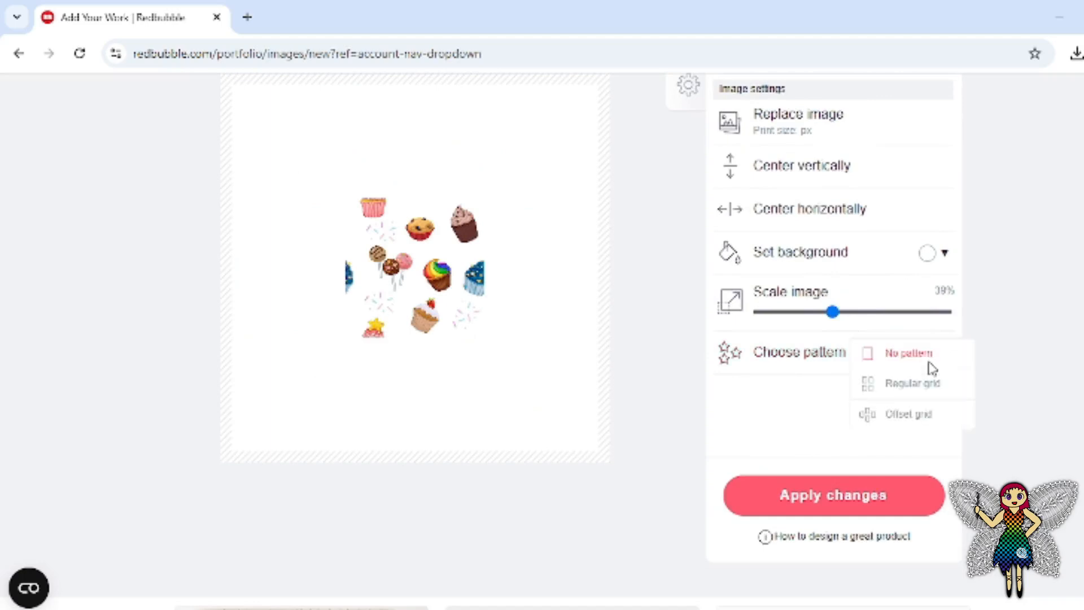
{"action": "left_click", "coordinate": [925, 388]}
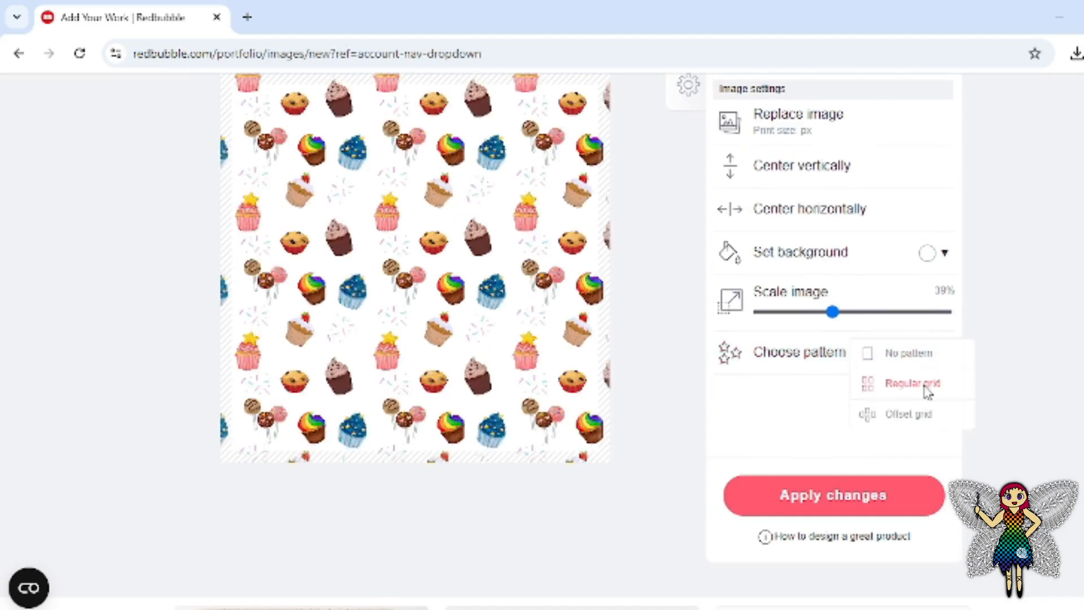
{"action": "left_click", "coordinate": [902, 496]}
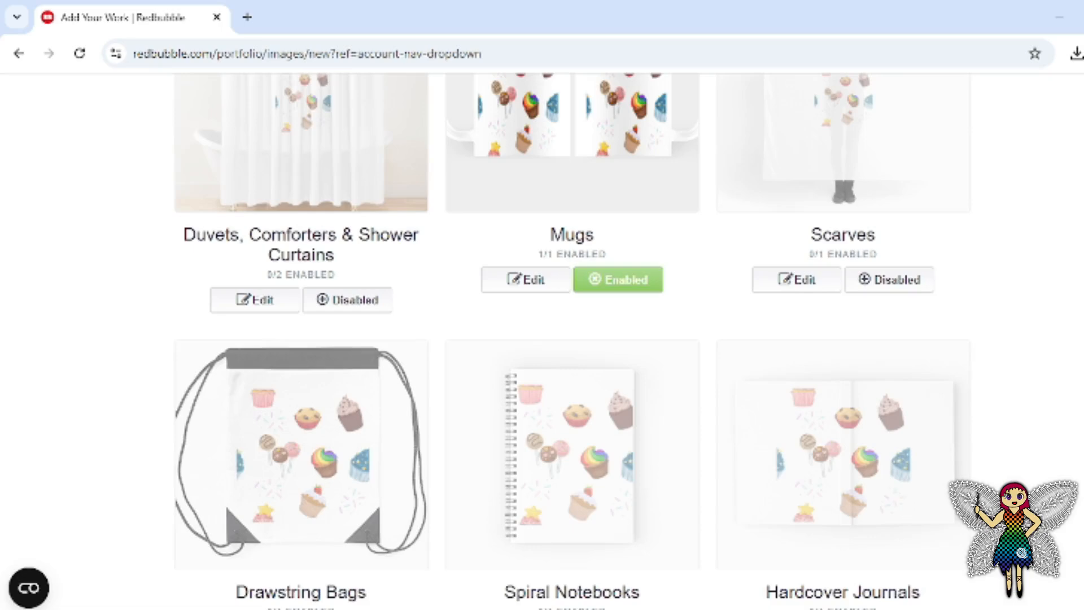
{"action": "scroll", "coordinate": [570, 339], "scroll_direction": "up", "scroll_amount": 10}
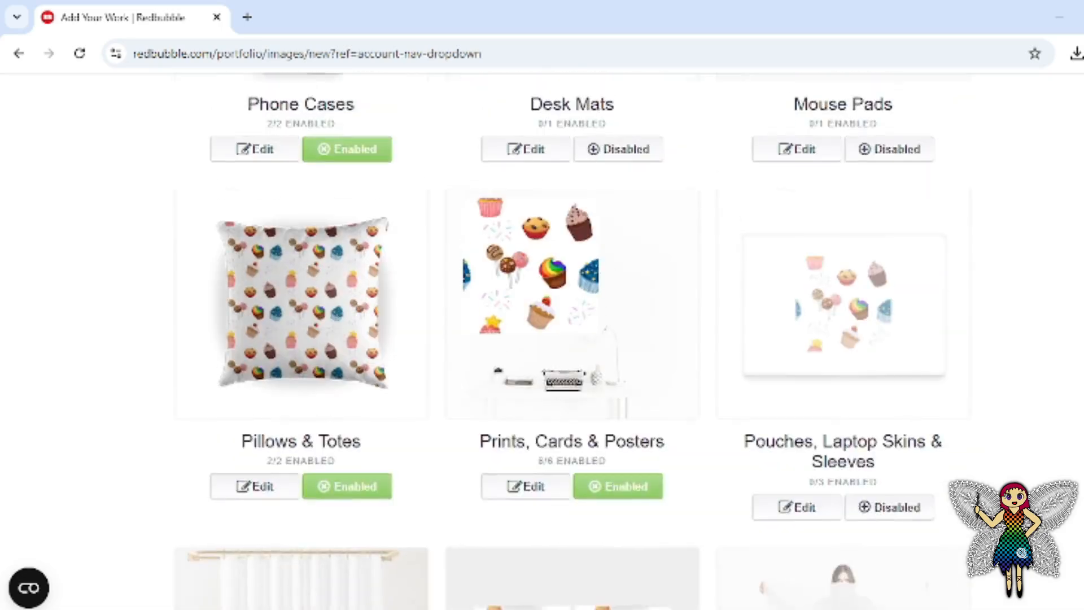
Enable the Backpacks product among the Advanced products.
{"action": "scroll", "coordinate": [564, 338], "scroll_direction": "down", "scroll_amount": 5}
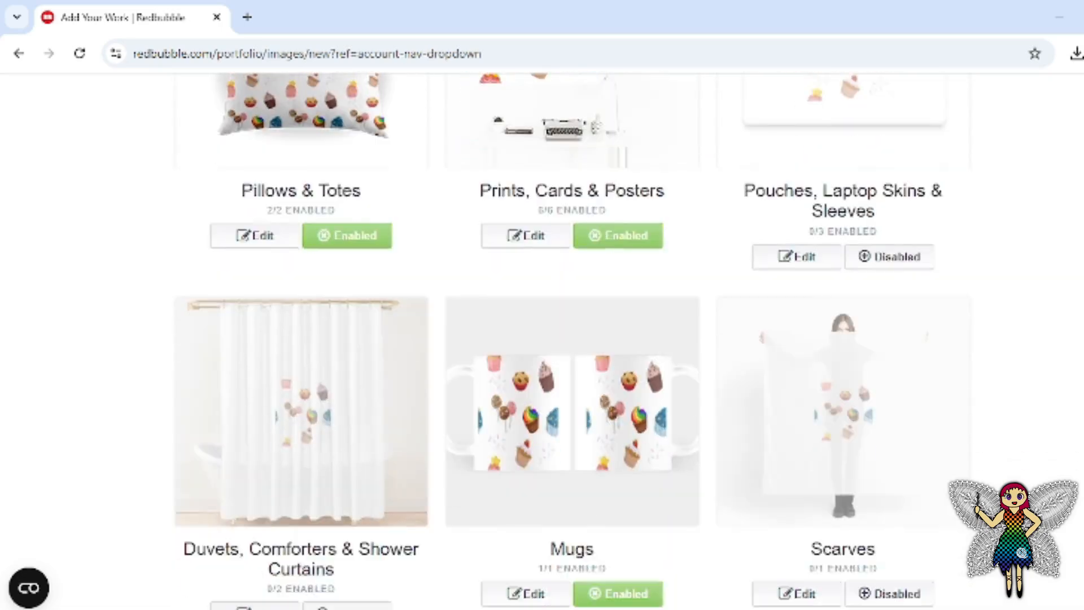
{"action": "scroll", "coordinate": [565, 339], "scroll_direction": "down", "scroll_amount": 4}
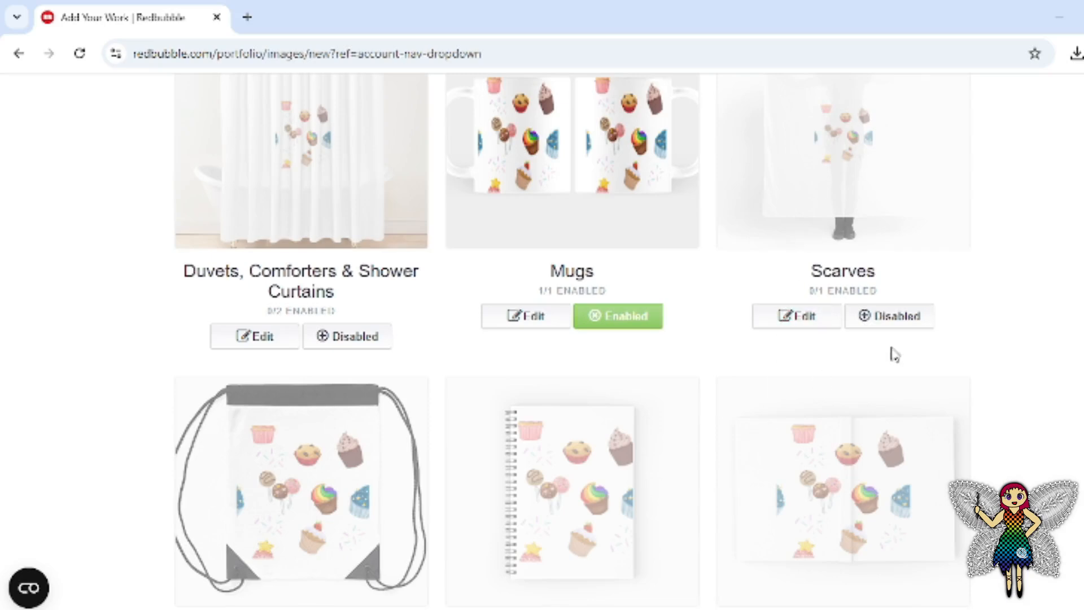
{"action": "scroll", "coordinate": [570, 339], "scroll_direction": "down", "scroll_amount": 8}
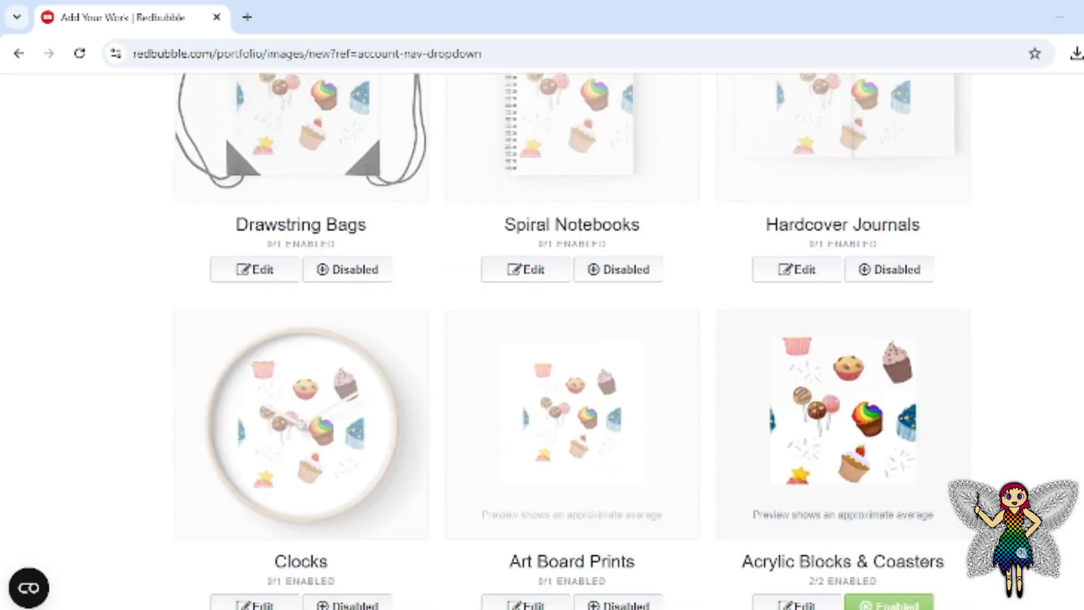
{"action": "scroll", "coordinate": [570, 338], "scroll_direction": "down", "scroll_amount": 8}
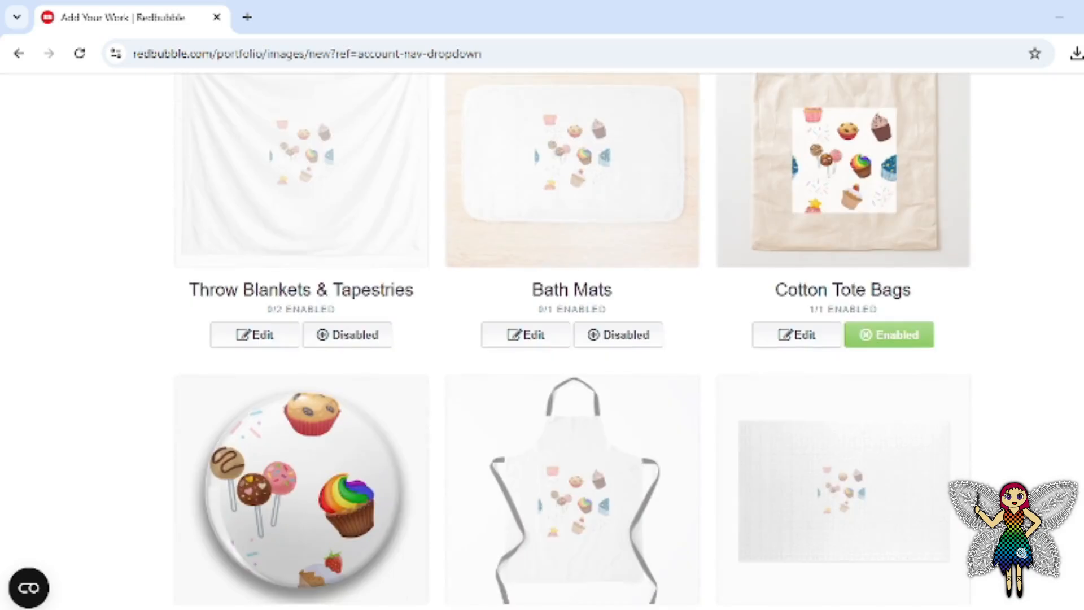
{"action": "scroll", "coordinate": [570, 339], "scroll_direction": "down", "scroll_amount": 5}
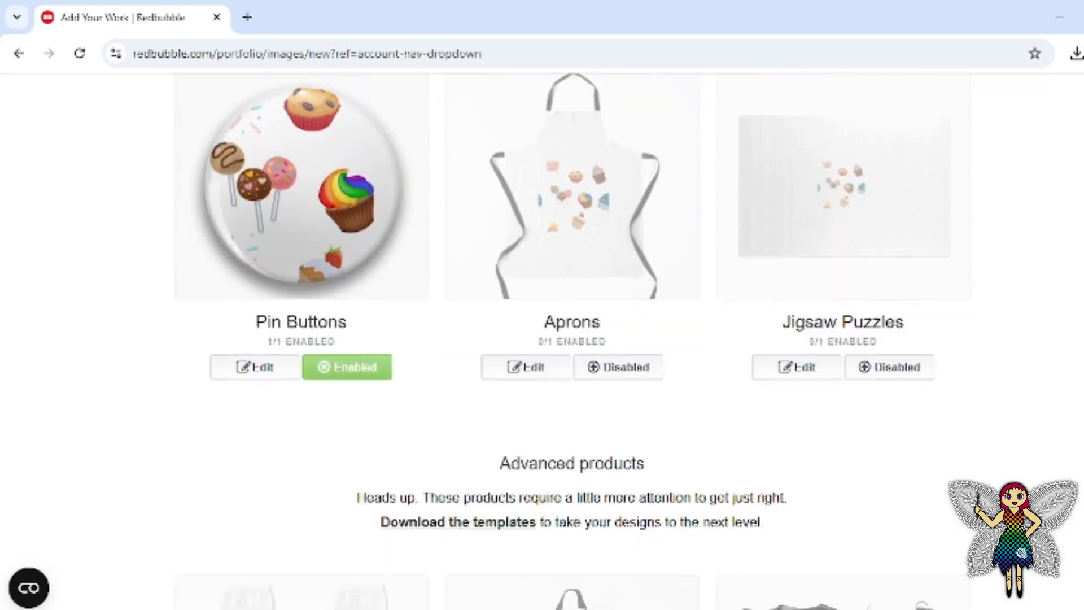
{"action": "scroll", "coordinate": [570, 339], "scroll_direction": "down", "scroll_amount": 1}
{"action": "scroll", "coordinate": [542, 339], "scroll_direction": "down", "scroll_amount": 2}
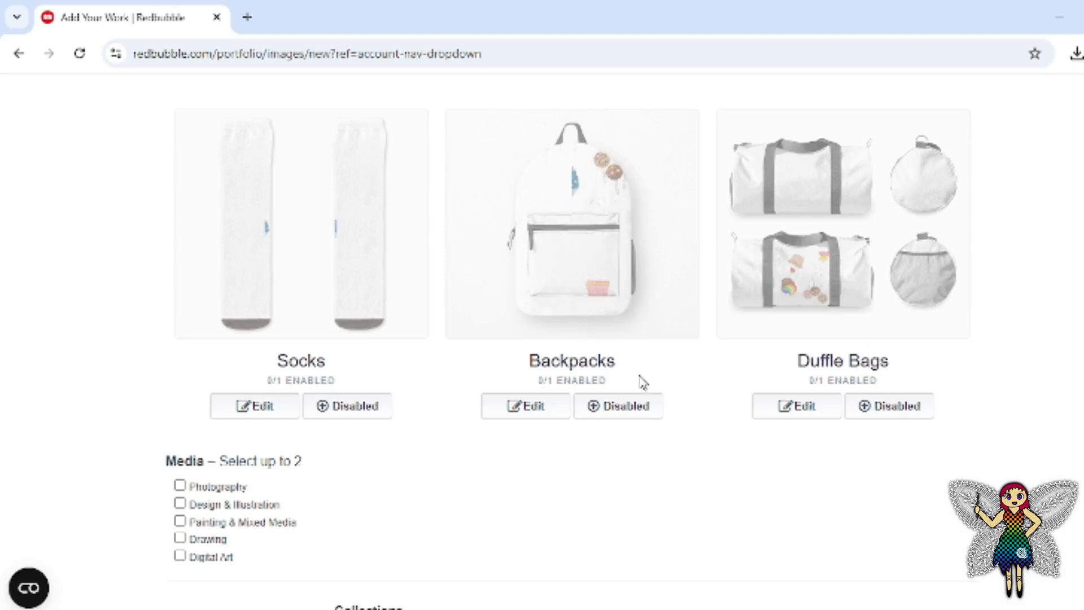
{"action": "left_click", "coordinate": [625, 416]}
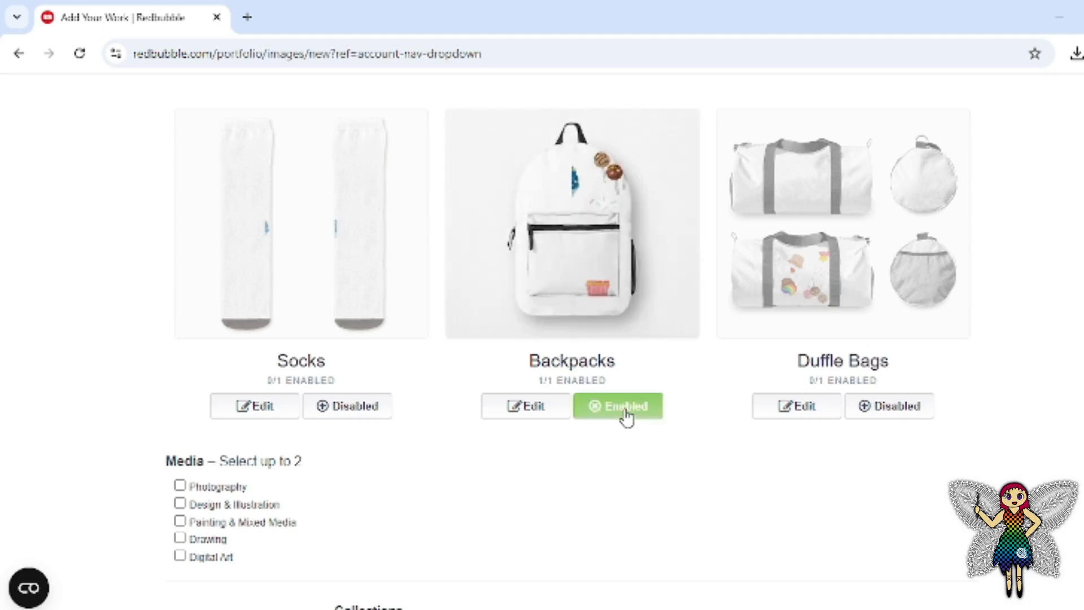
Set the Backpacks design to the Regular grid pattern with the image scaled to 53%, and apply the changes.
{"action": "left_click", "coordinate": [546, 411]}
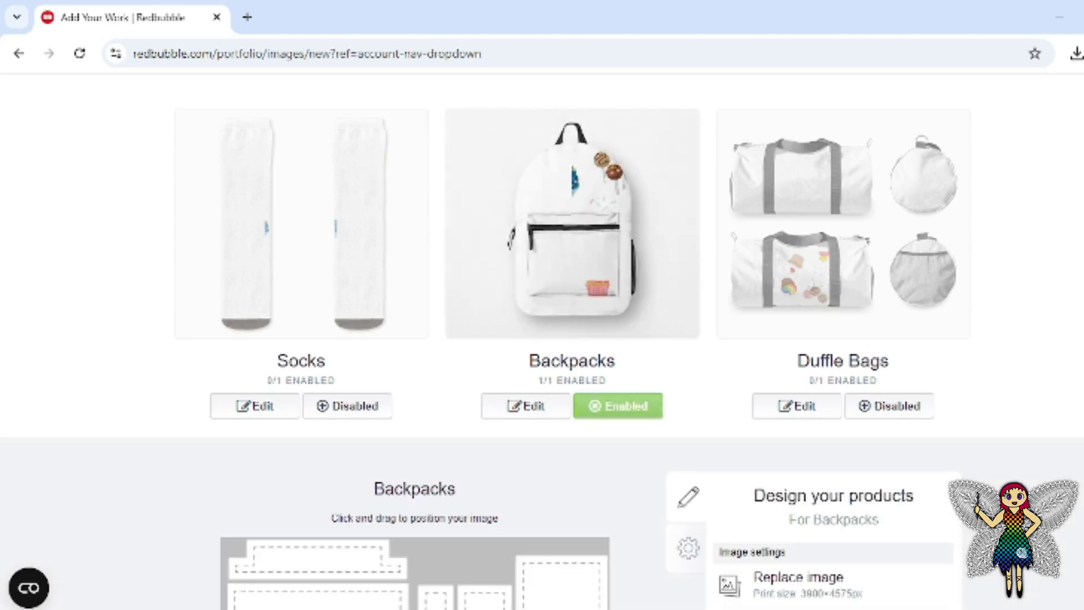
{"action": "scroll", "coordinate": [542, 362], "scroll_direction": "down", "scroll_amount": 7}
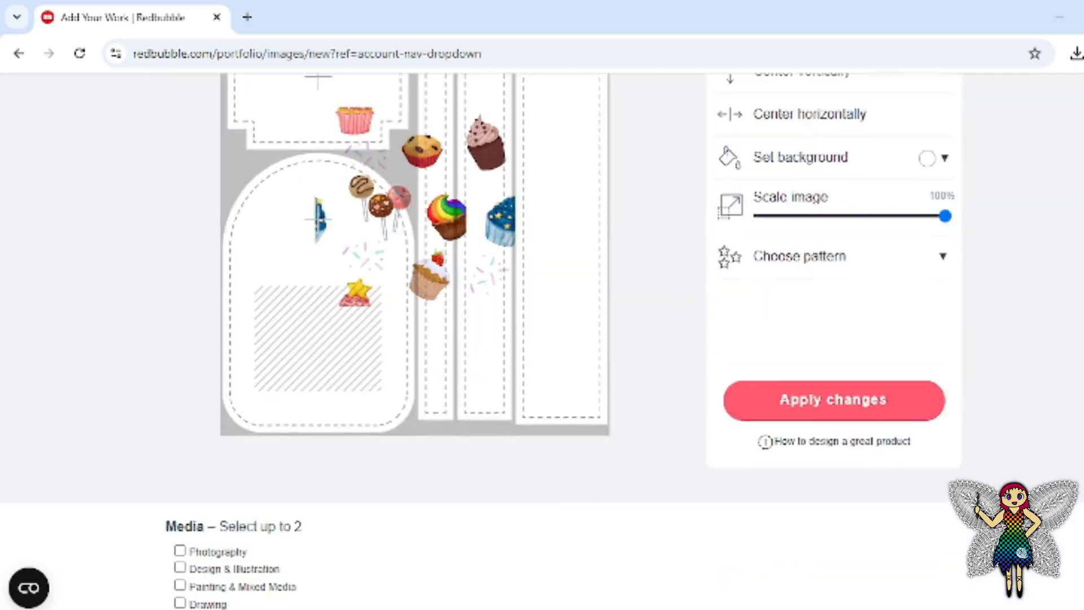
{"action": "scroll", "coordinate": [542, 361], "scroll_direction": "up", "scroll_amount": 2}
{"action": "left_click", "coordinate": [943, 408]}
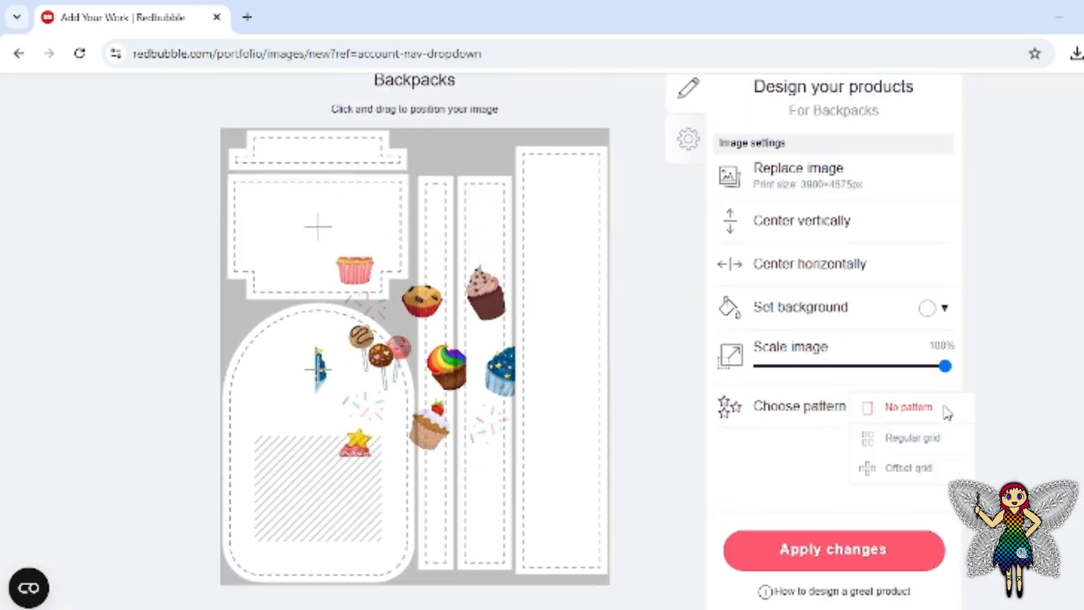
{"action": "left_click", "coordinate": [940, 439]}
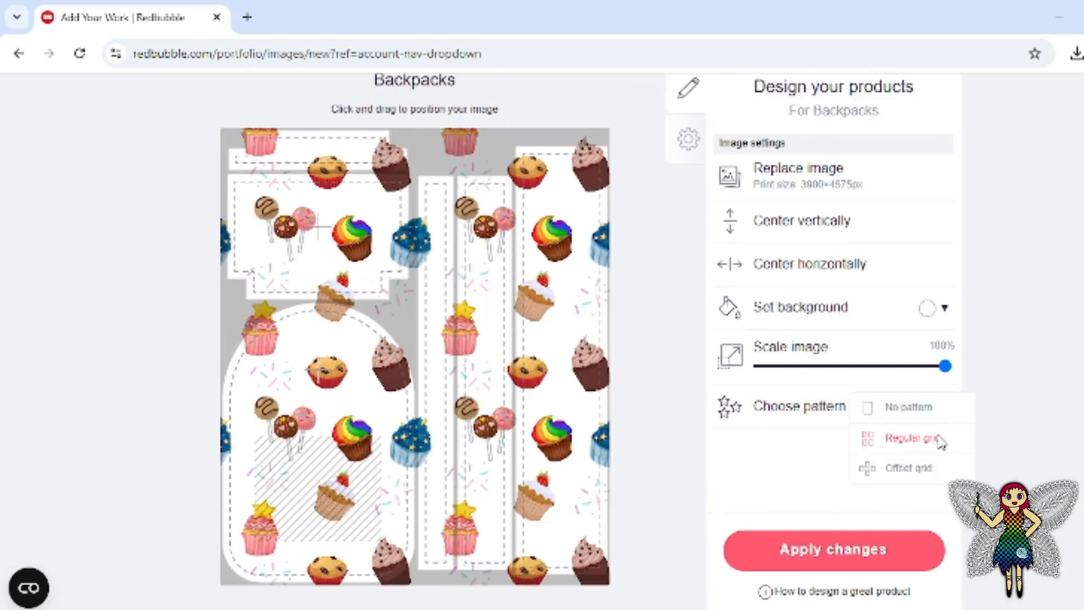
{"action": "left_click", "coordinate": [861, 368]}
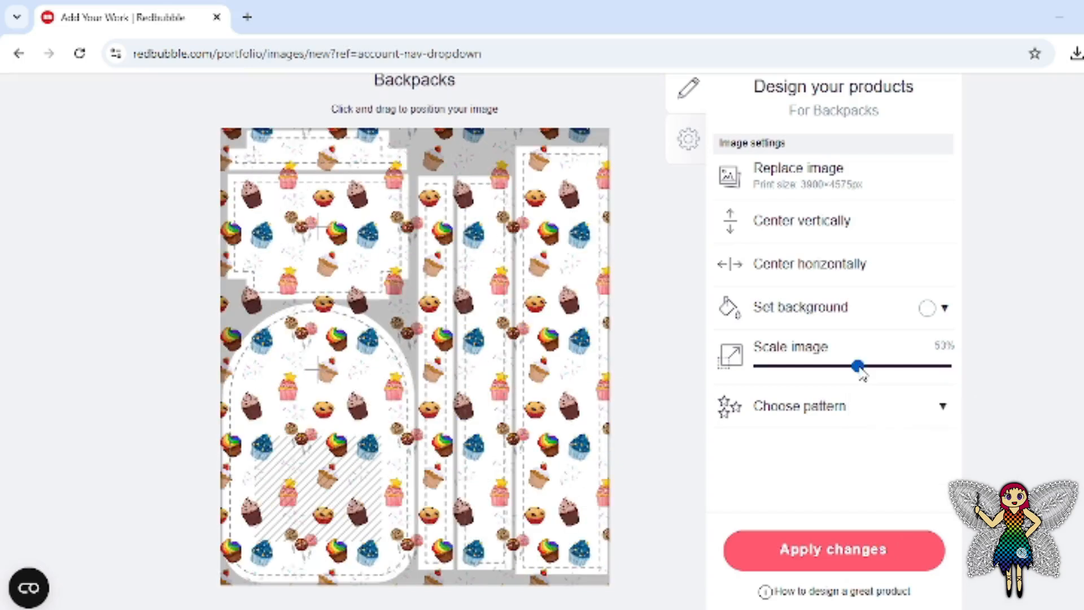
{"action": "left_click", "coordinate": [828, 551]}
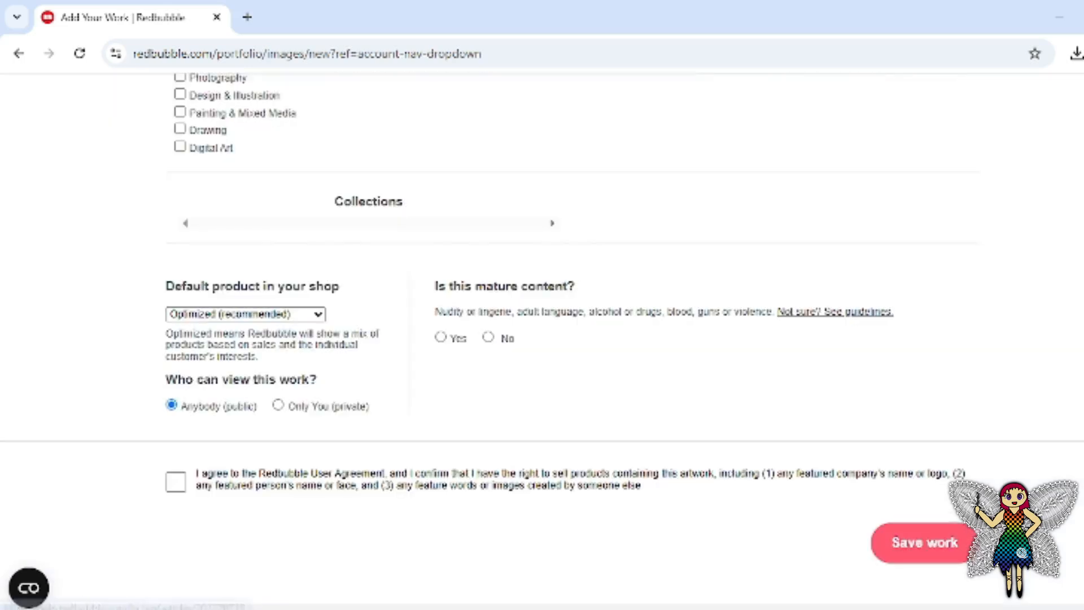
{"action": "scroll", "coordinate": [977, 497], "scroll_direction": "up", "scroll_amount": 15}
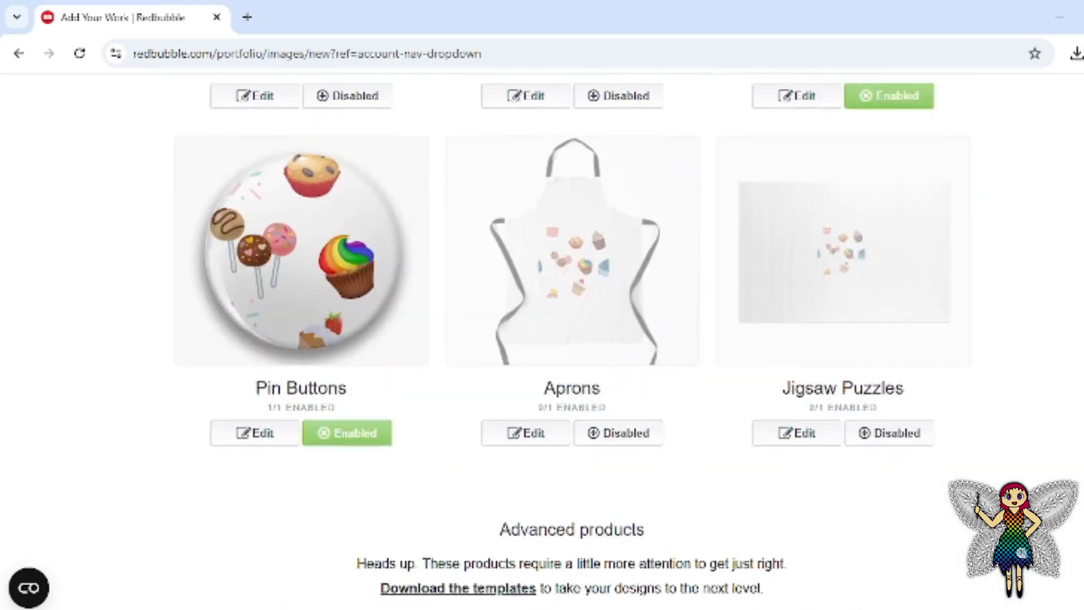
{"action": "scroll", "coordinate": [977, 497], "scroll_direction": "down", "scroll_amount": 9}
{"action": "scroll", "coordinate": [565, 338], "scroll_direction": "up", "scroll_amount": 6}
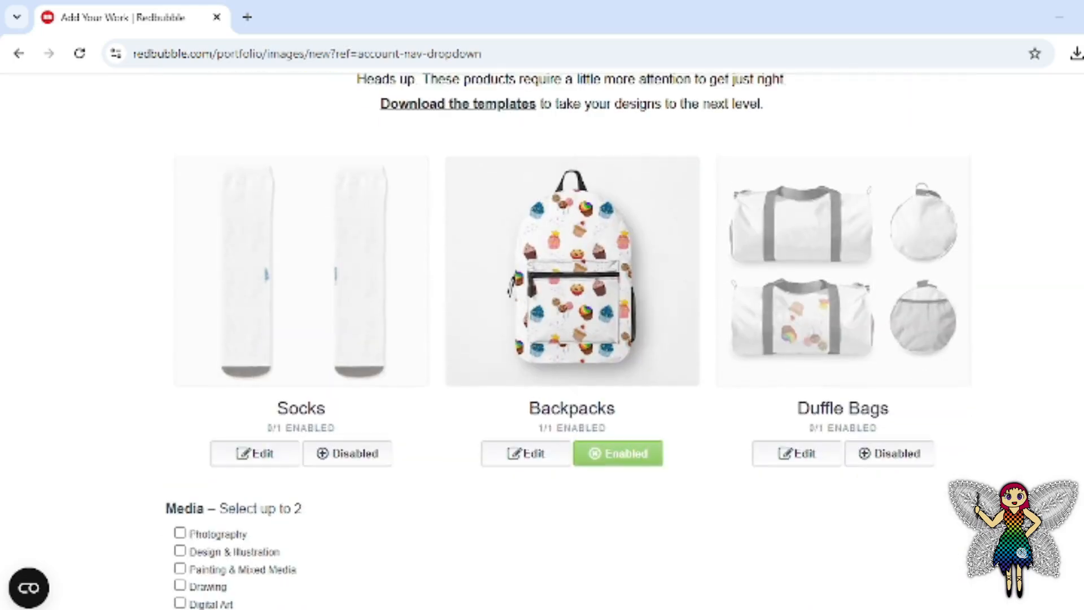
Review the product previews from Backpacks back up to the clothing items, along with the work's title, tags and description fields.
{"action": "scroll", "coordinate": [564, 339], "scroll_direction": "up", "scroll_amount": 9}
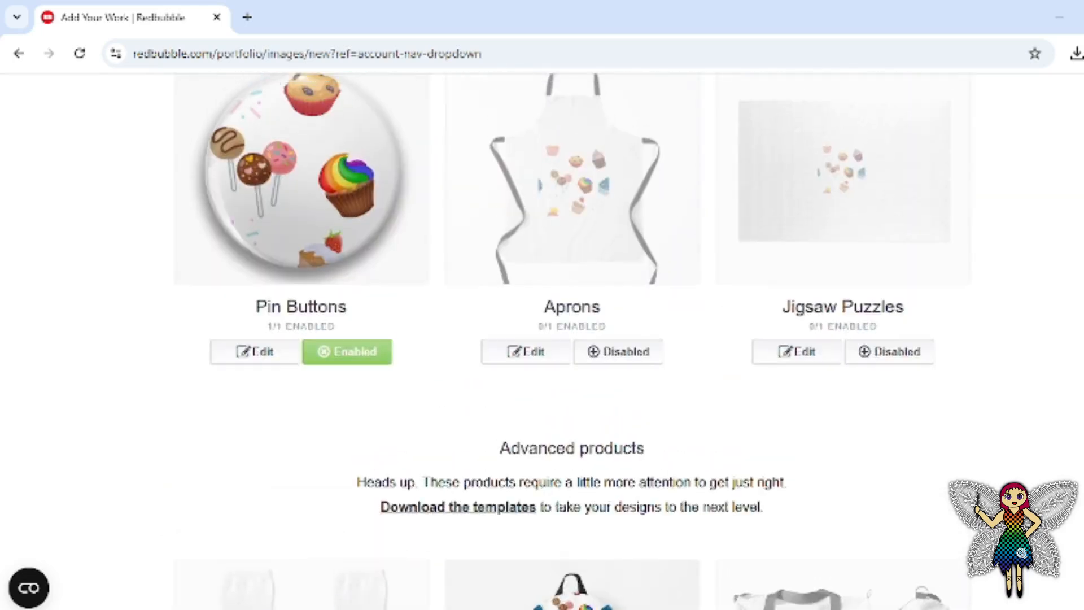
{"action": "scroll", "coordinate": [564, 339], "scroll_direction": "up", "scroll_amount": 7}
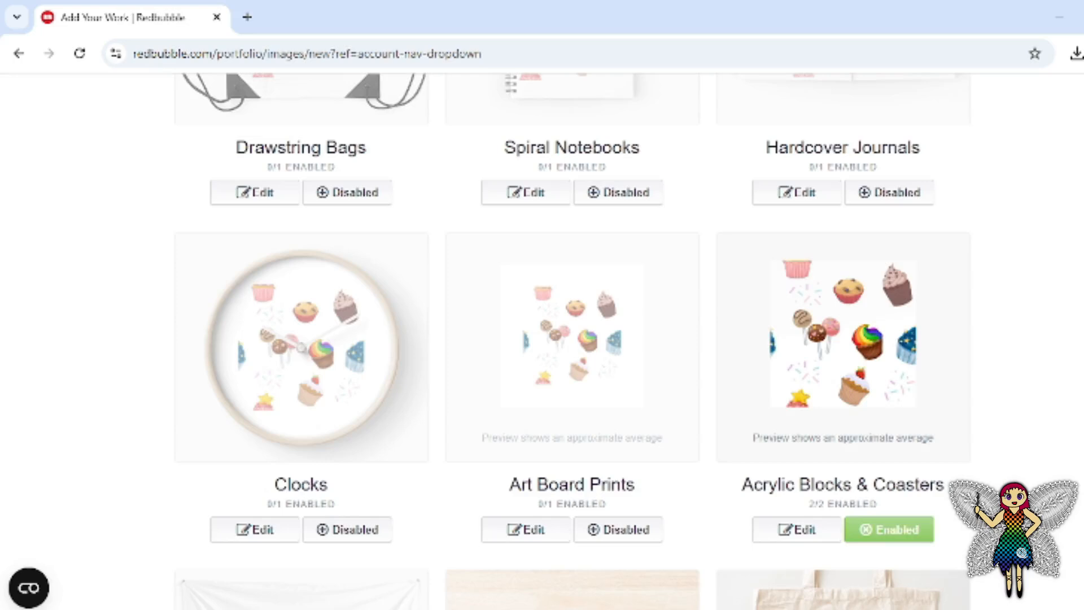
{"action": "scroll", "coordinate": [564, 338], "scroll_direction": "up", "scroll_amount": 4}
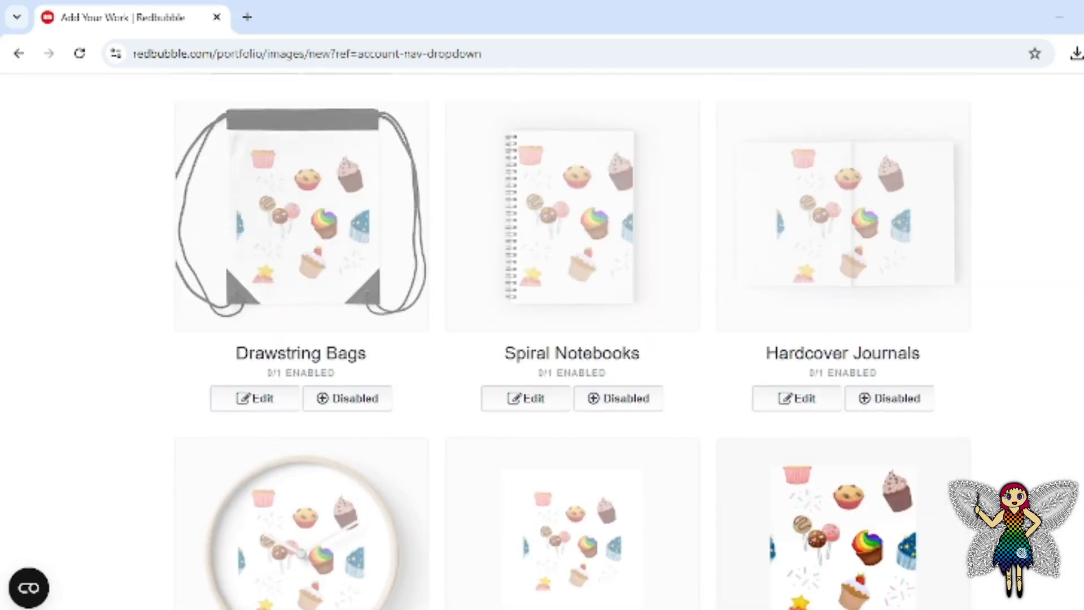
{"action": "scroll", "coordinate": [565, 338], "scroll_direction": "up", "scroll_amount": 1}
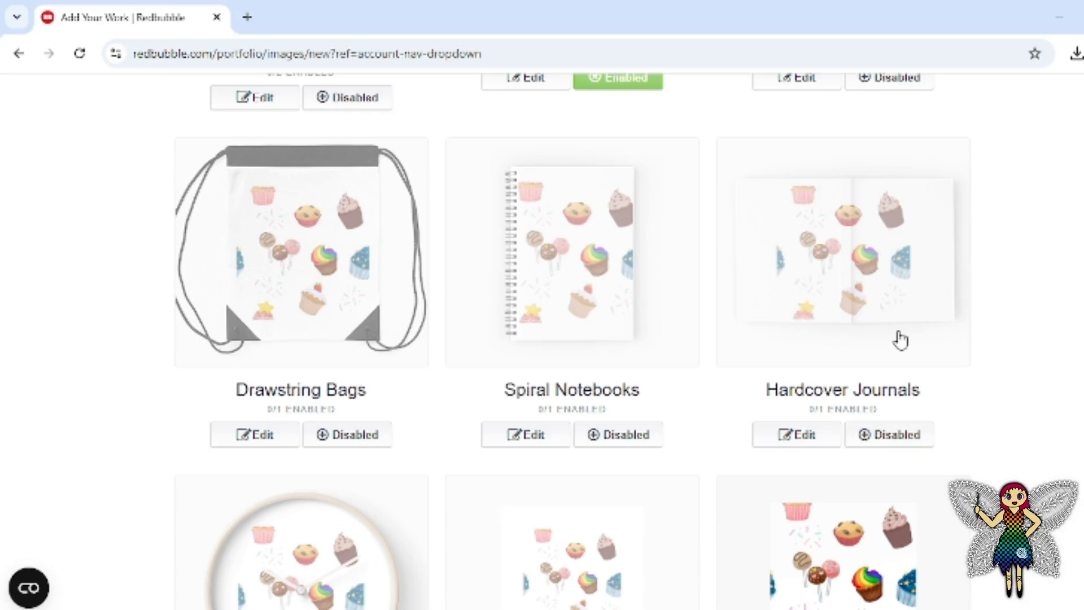
{"action": "scroll", "coordinate": [573, 338], "scroll_direction": "down", "scroll_amount": 8}
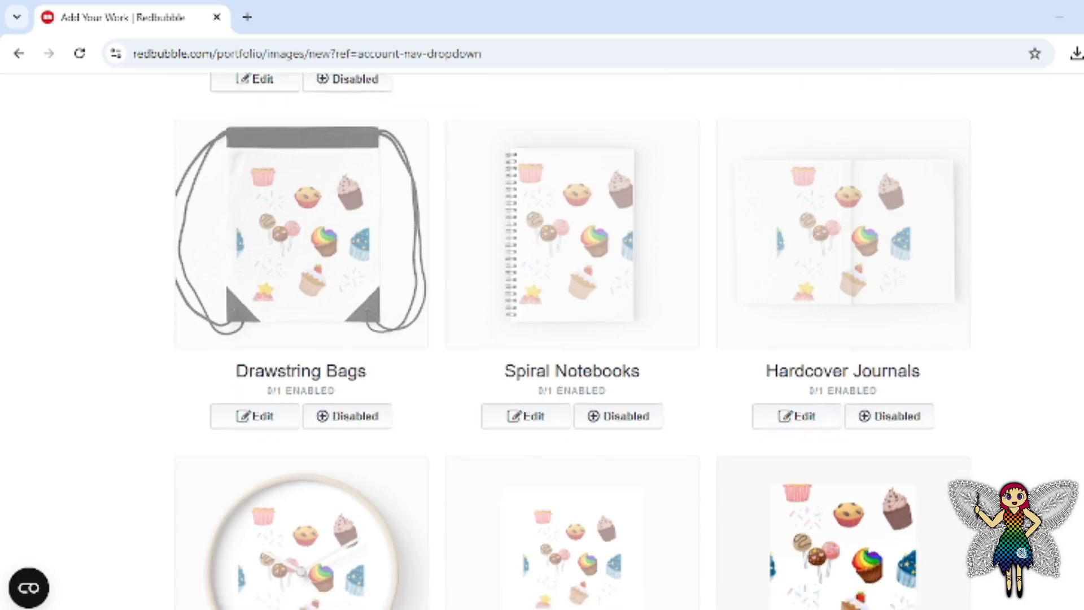
{"action": "scroll", "coordinate": [573, 338], "scroll_direction": "down", "scroll_amount": 10}
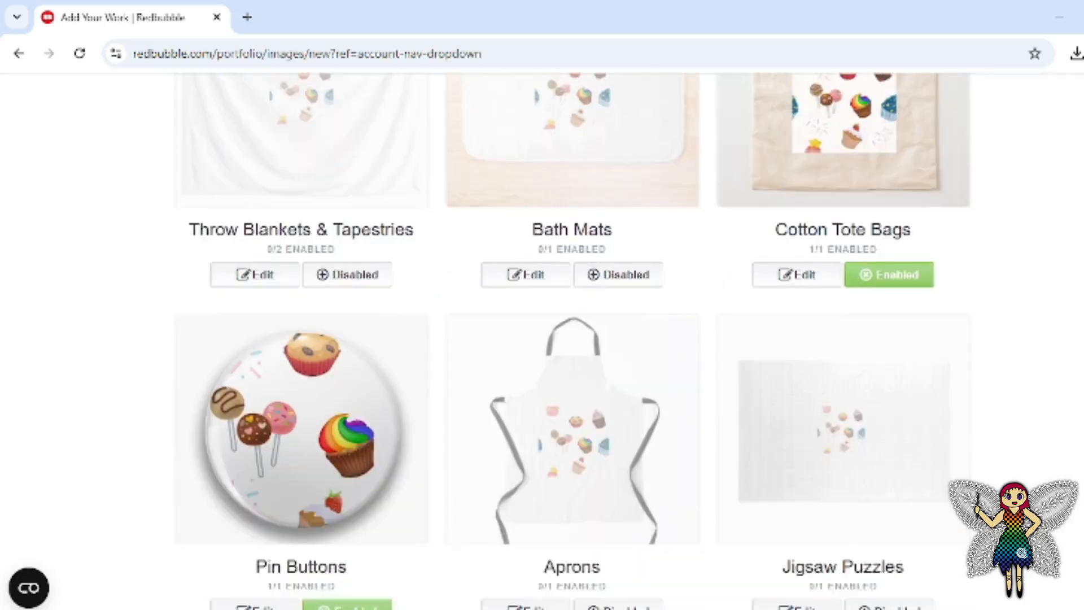
{"action": "scroll", "coordinate": [573, 339], "scroll_direction": "down", "scroll_amount": 8}
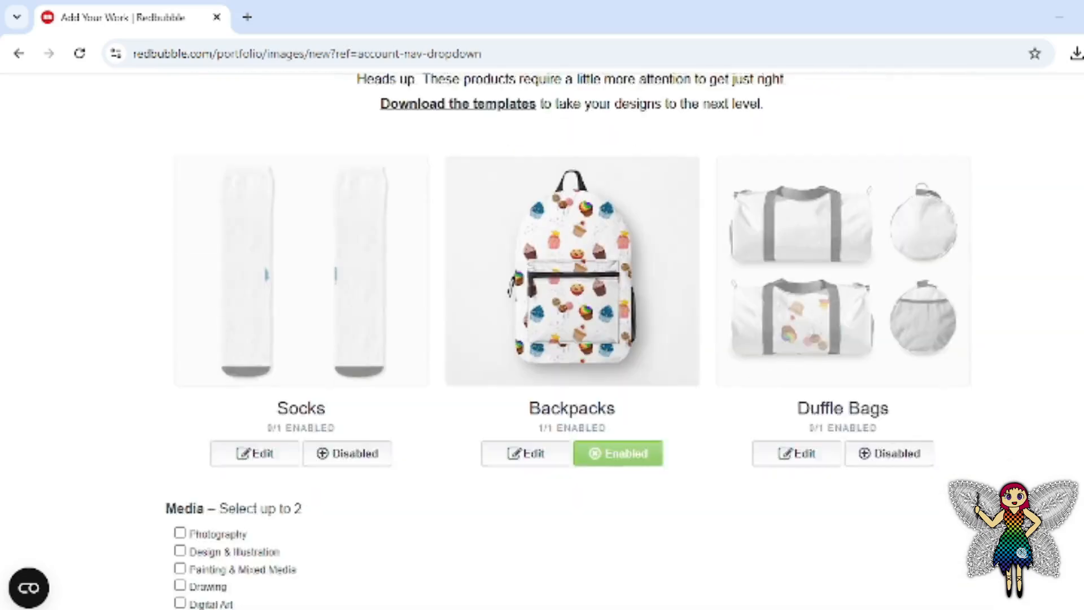
{"action": "scroll", "coordinate": [573, 339], "scroll_direction": "up", "scroll_amount": 20}
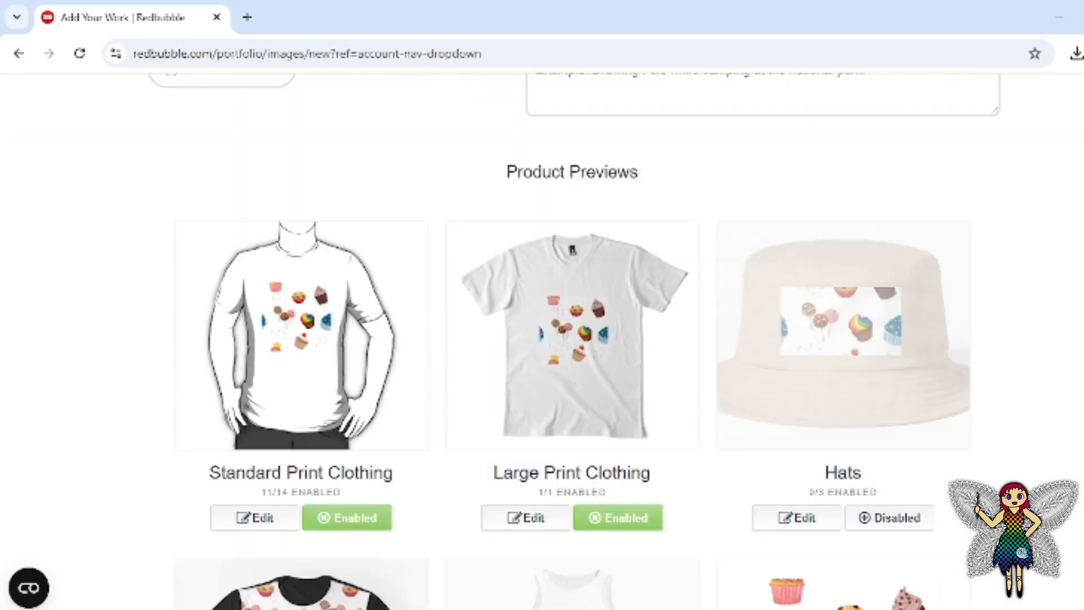
{"action": "scroll", "coordinate": [573, 339], "scroll_direction": "down", "scroll_amount": 17}
{"action": "scroll", "coordinate": [572, 338], "scroll_direction": "up", "scroll_amount": 8}
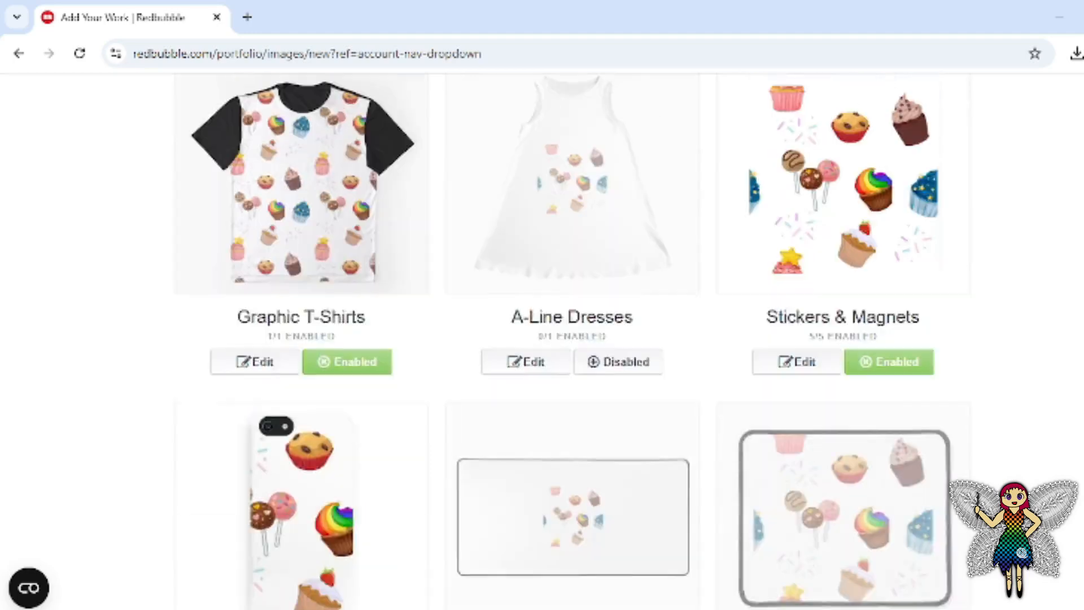
{"action": "scroll", "coordinate": [573, 339], "scroll_direction": "up", "scroll_amount": 18}
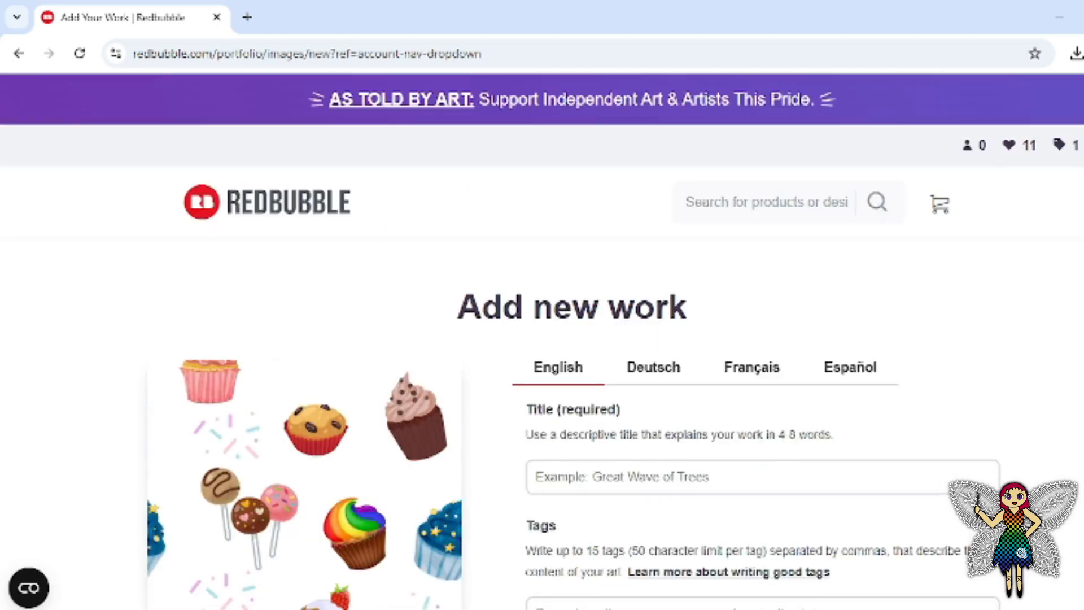
{"action": "scroll", "coordinate": [572, 339], "scroll_direction": "down", "scroll_amount": 4}
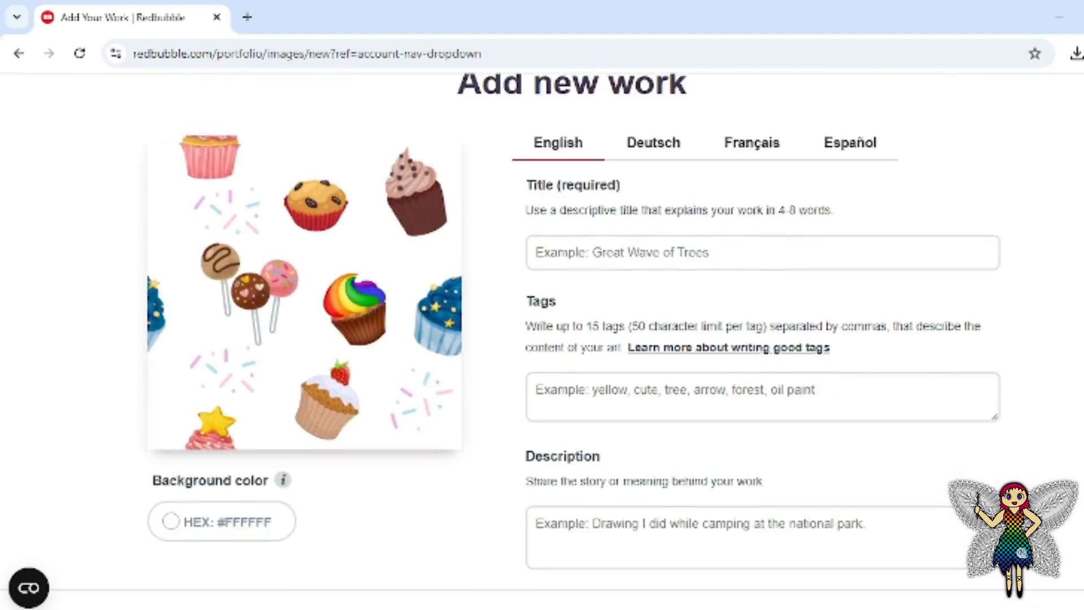
{"action": "scroll", "coordinate": [572, 338], "scroll_direction": "down", "scroll_amount": 6}
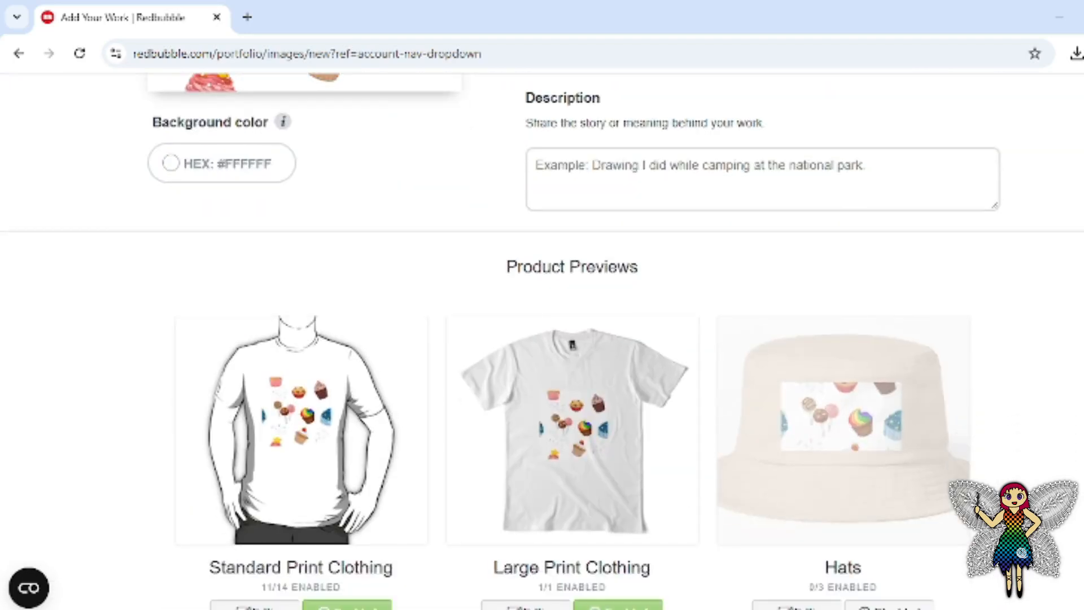